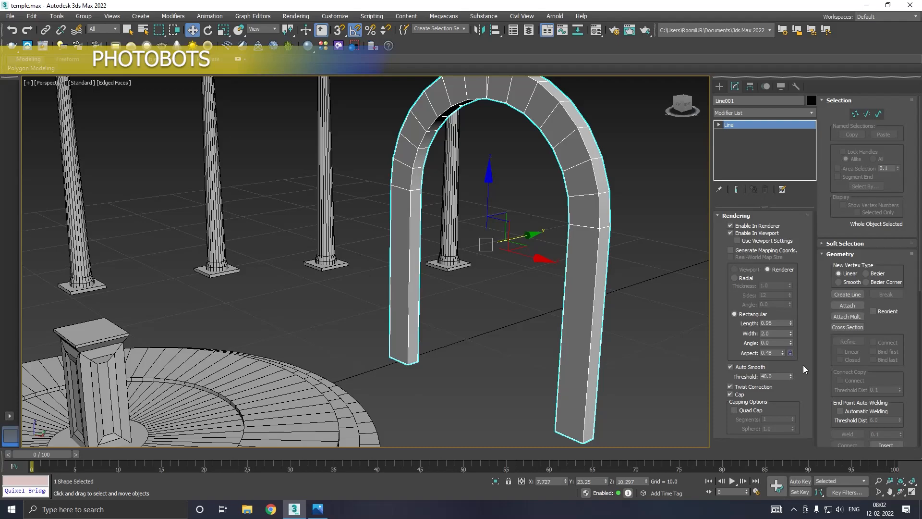
# Step: Smooth the arch's curve by setting the line's interpolation steps to 11
pyautogui.scroll(-3, 837, 355)
pyautogui.scroll(3, 837, 354)
pyautogui.click(839, 254)
pyautogui.click(840, 265)
pyautogui.click(891, 273)
pyautogui.click(892, 273)
pyautogui.click(891, 273)
pyautogui.click(892, 273)
pyautogui.click(891, 273)
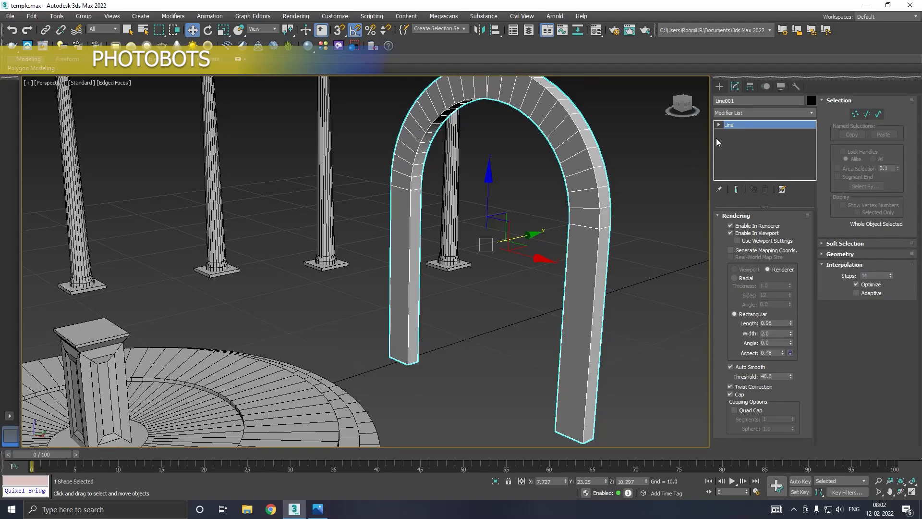
# Step: Raise the arch line's crown and spring-point vertices to lengthen its legs, with the viewport thickness display temporarily disabled while editing
pyautogui.press('1')
pyautogui.scroll(-3, 600, 316)
pyautogui.moveTo(443, 117); pyautogui.dragTo(665, 271)
pyautogui.moveTo(481, 196); pyautogui.dragTo(480, 166)
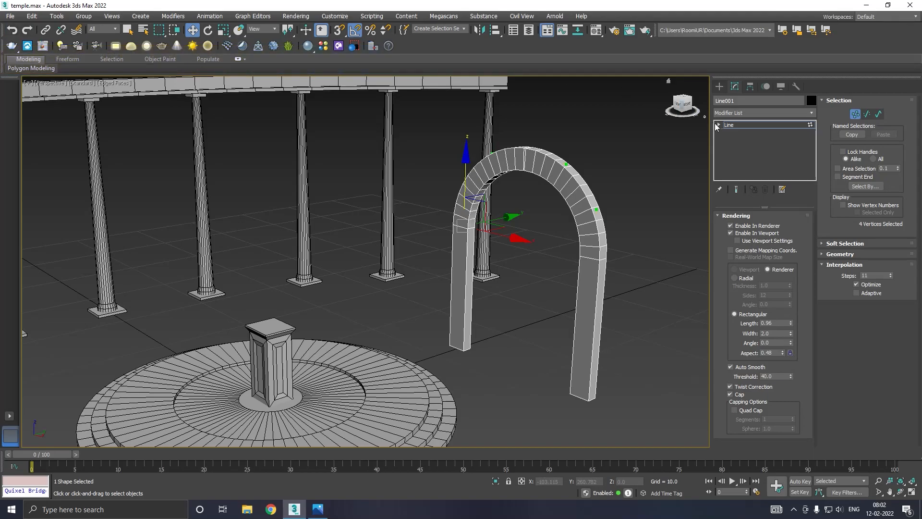
pyautogui.click(718, 125)
pyautogui.moveTo(737, 292); pyautogui.dragTo(708, 285)
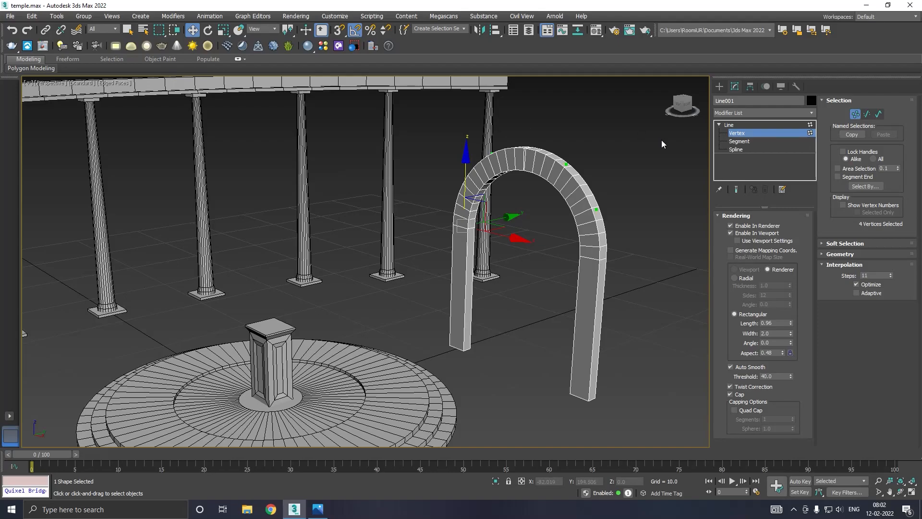
pyautogui.click(731, 232)
pyautogui.click(527, 159)
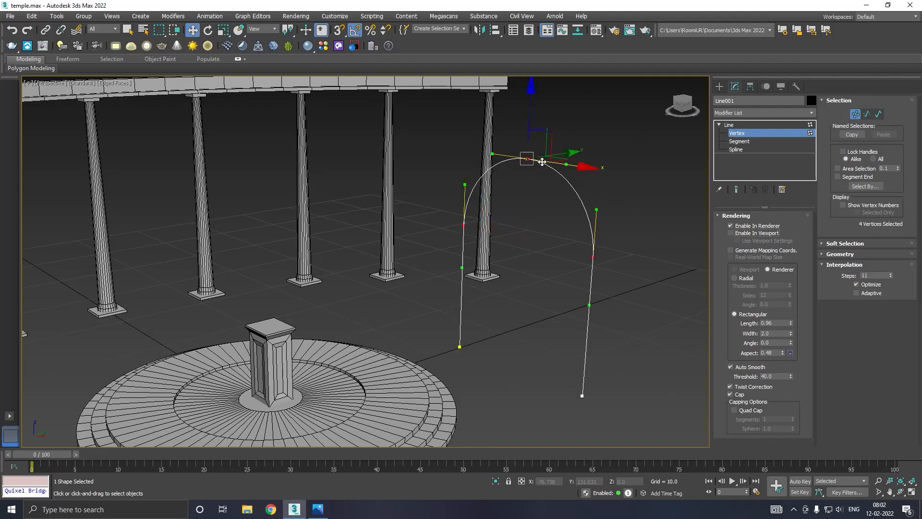
pyautogui.moveTo(531, 123); pyautogui.dragTo(525, 73)
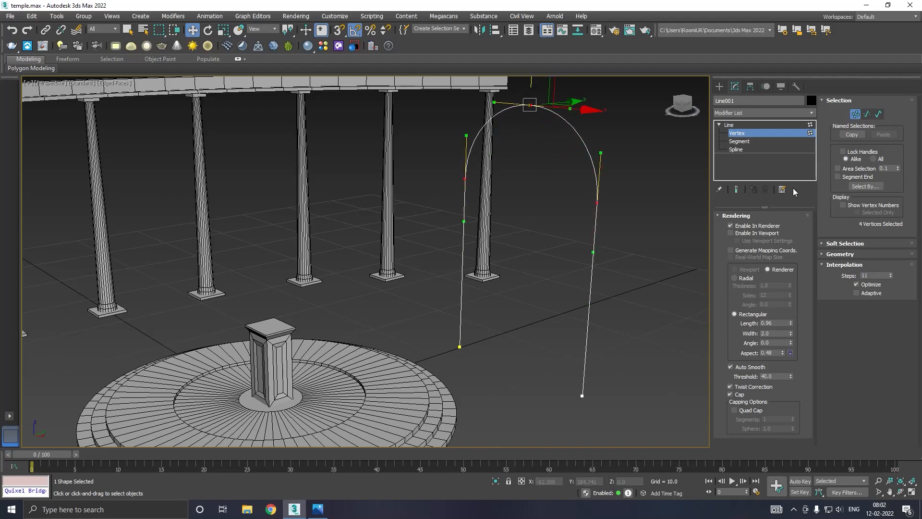
pyautogui.click(731, 233)
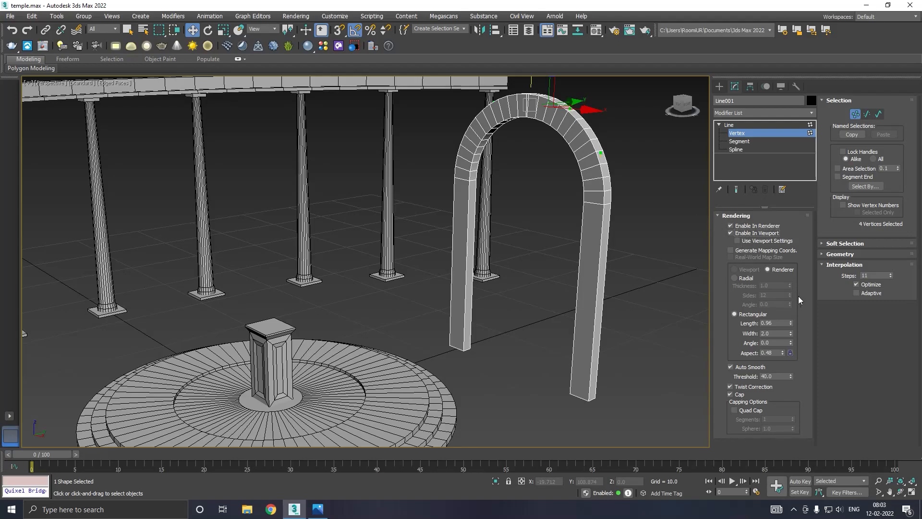
# Step: Set the arch's rectangular cross-section to length 1.737 and width 2.04, and return to whole-object level
pyautogui.moveTo(789, 322); pyautogui.dragTo(791, 320)
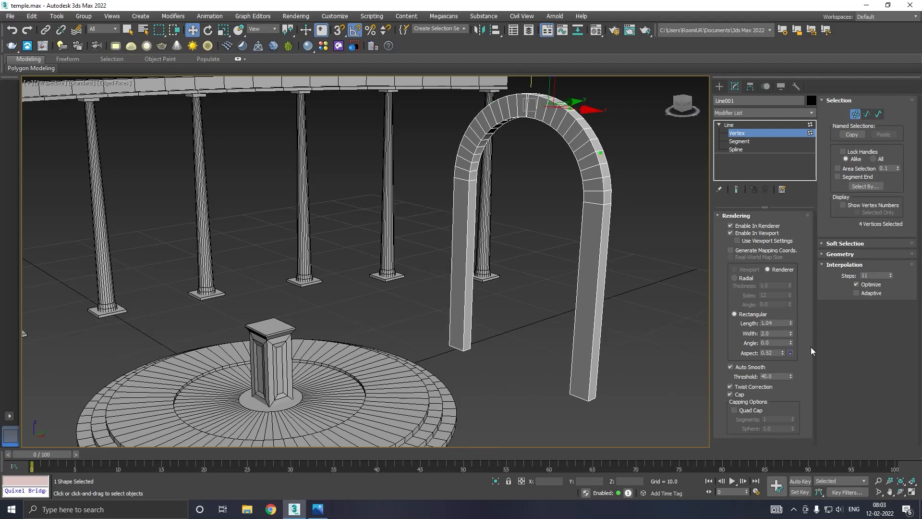
pyautogui.moveTo(790, 333); pyautogui.dragTo(790, 307)
pyautogui.click(726, 125)
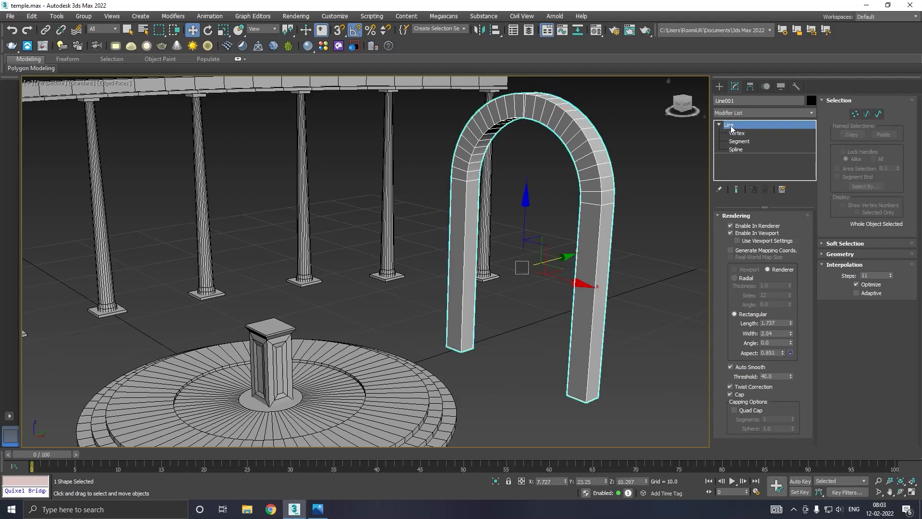
# Step: Move the whole arch back along the Y axis to 45.736, behind the fountain
pyautogui.moveTo(565, 256); pyautogui.dragTo(610, 244)
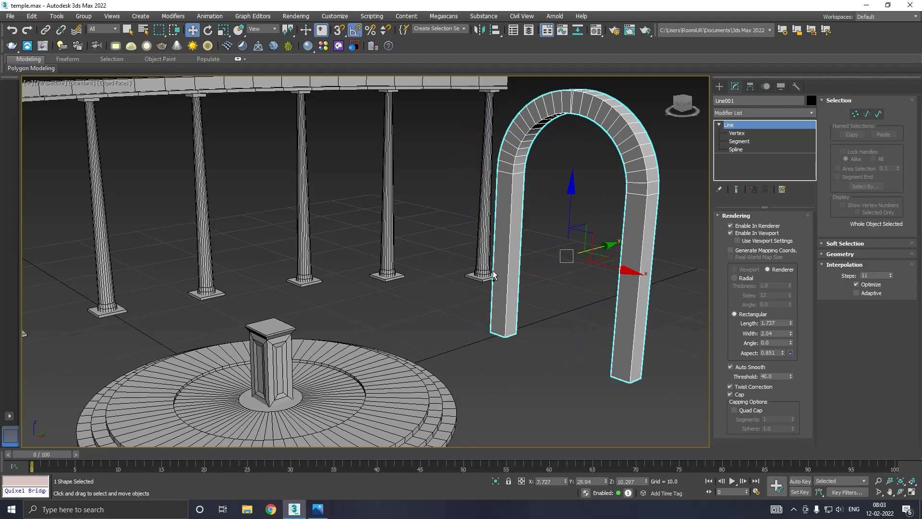
pyautogui.keyDown('alt'); pyautogui.moveTo(478, 282); pyautogui.dragTo(512, 279, button='middle'); pyautogui.keyUp('alt')
pyautogui.moveTo(598, 239); pyautogui.dragTo(669, 202)
pyautogui.scroll(-3, 461, 260)
pyautogui.keyDown('alt'); pyautogui.moveTo(522, 251); pyautogui.dragTo(540, 252, button='middle'); pyautogui.keyUp('alt')
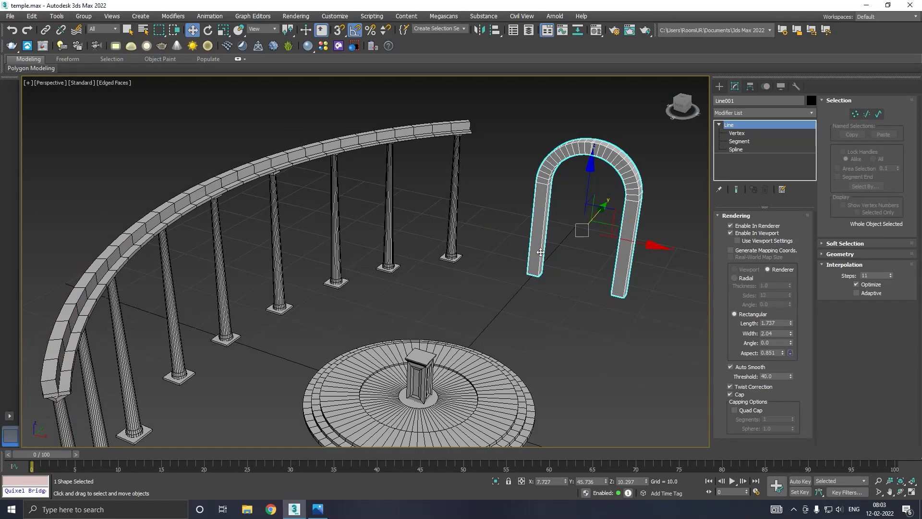
pyautogui.press('f')
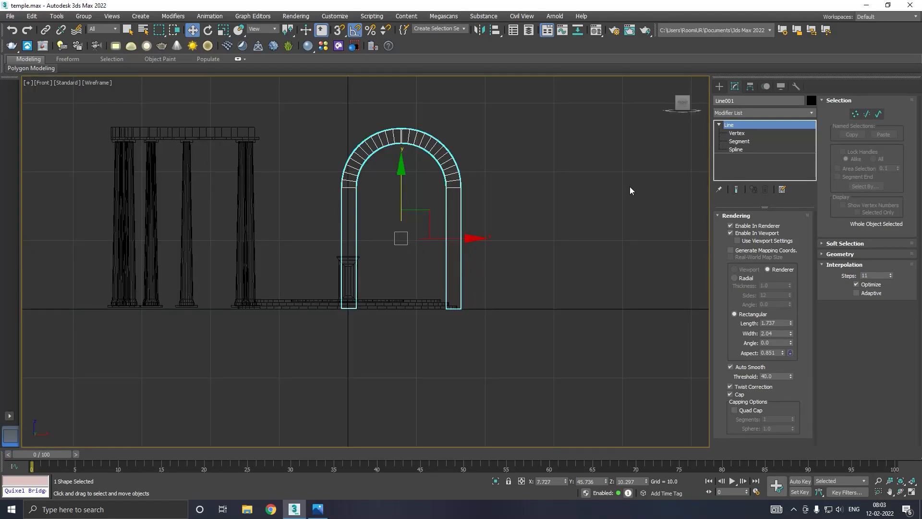
pyautogui.click(720, 86)
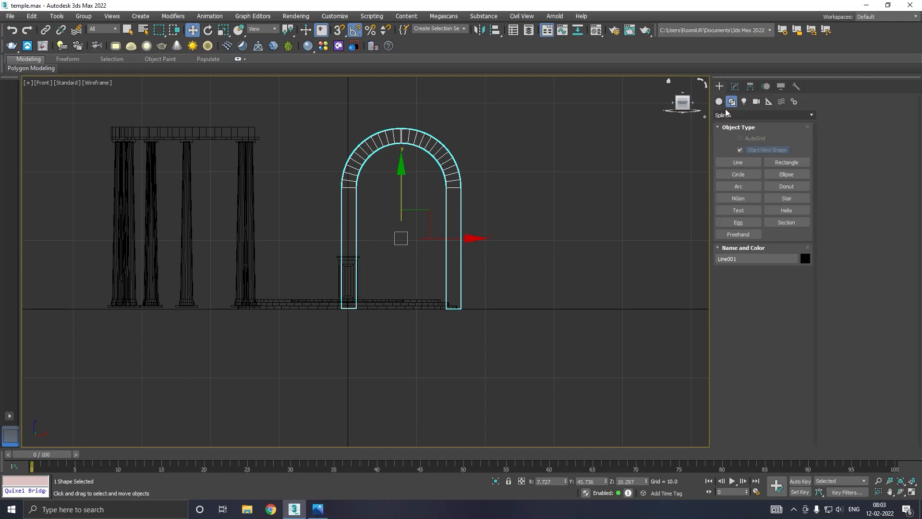
pyautogui.click(738, 151)
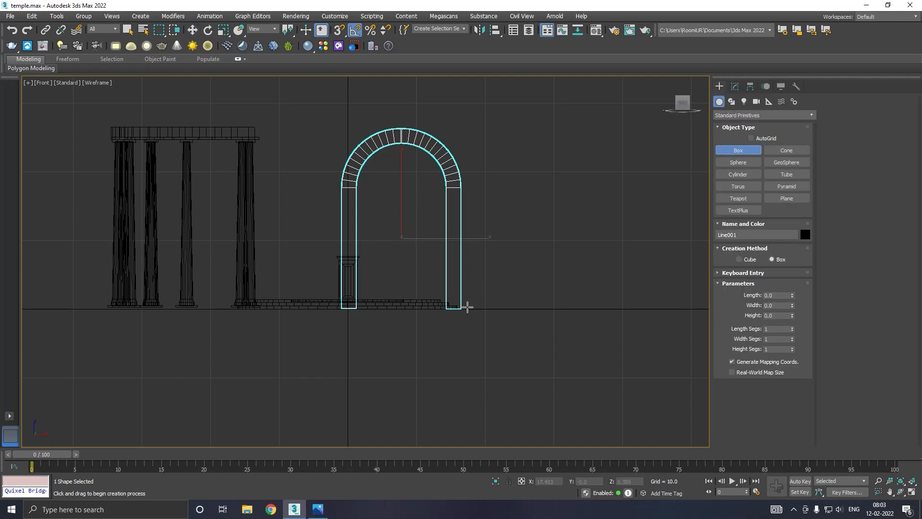
pyautogui.moveTo(458, 306); pyautogui.dragTo(515, 189)
pyautogui.rightClick(514, 188)
pyautogui.press('p')
pyautogui.press('w')
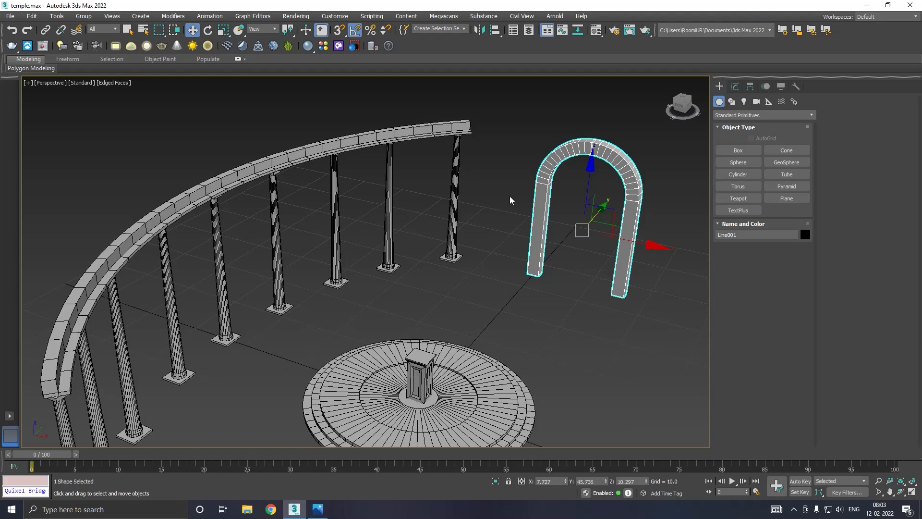
# Step: Convert the arch line to an Editable Poly
pyautogui.click(735, 87)
pyautogui.rightClick(733, 155)
pyautogui.click(759, 227)
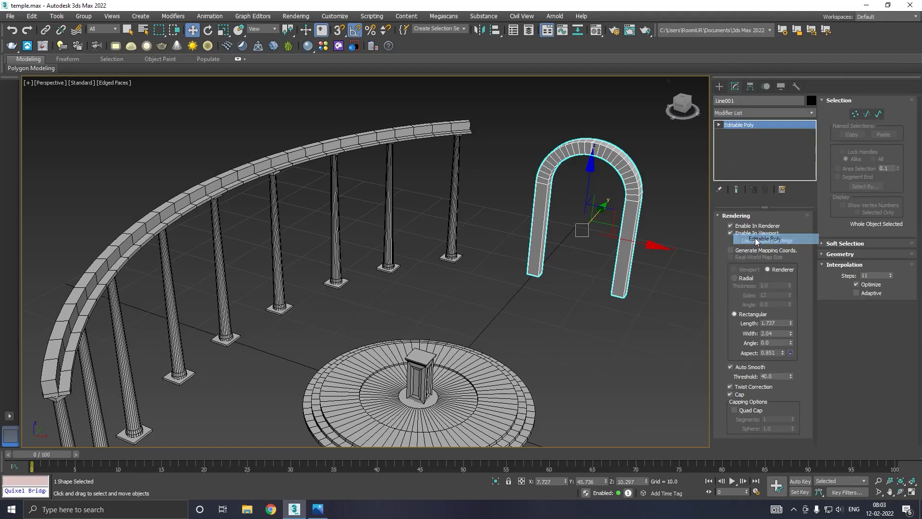
pyautogui.press('z')
pyautogui.press('z')
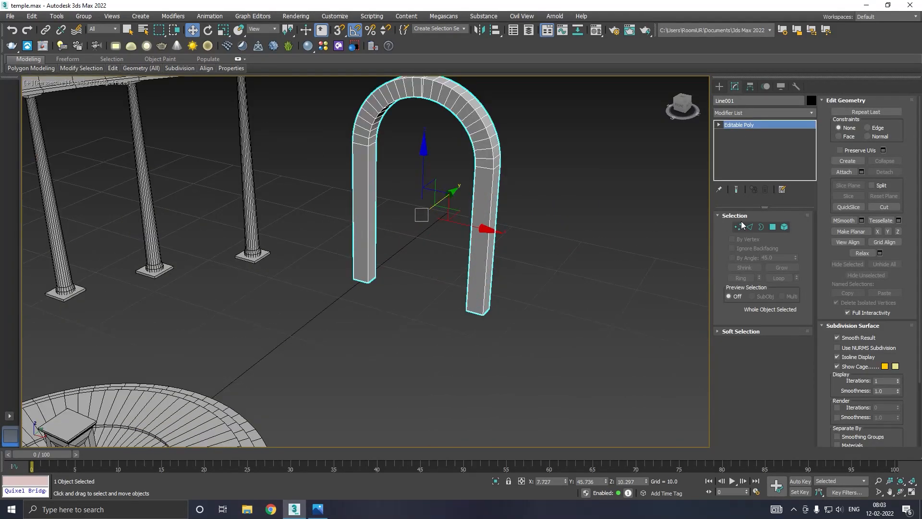
# Step: Extrude the outer side polygon of the arch's right leg by 10.0 and move it farther out along X to 31.626
pyautogui.click(772, 227)
pyautogui.click(490, 243)
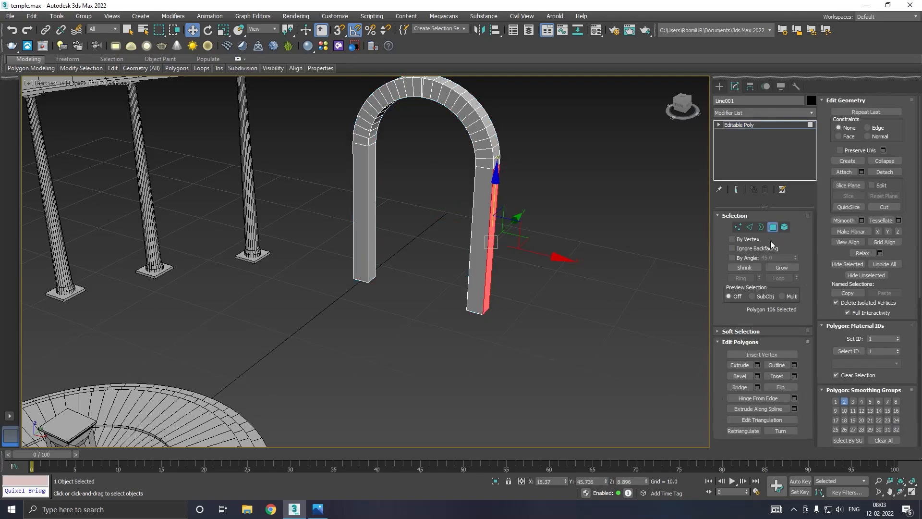
pyautogui.click(756, 365)
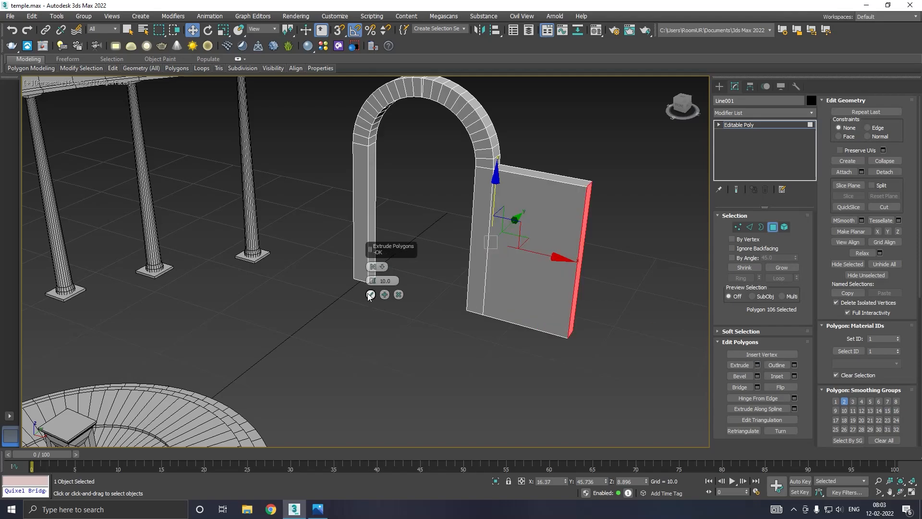
pyautogui.click(370, 294)
pyautogui.moveTo(624, 271); pyautogui.dragTo(687, 271)
# Step: Insert two vertical edge loops across the right wall extension with Swift Loop
pyautogui.click(750, 228)
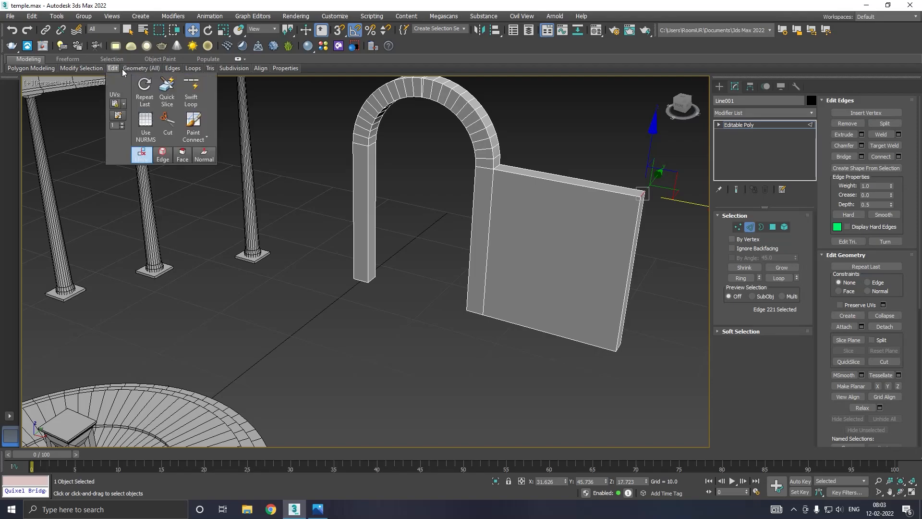
pyautogui.moveTo(115, 69)
pyautogui.click(194, 91)
pyautogui.click(547, 211)
pyautogui.click(615, 208)
pyautogui.press('w')
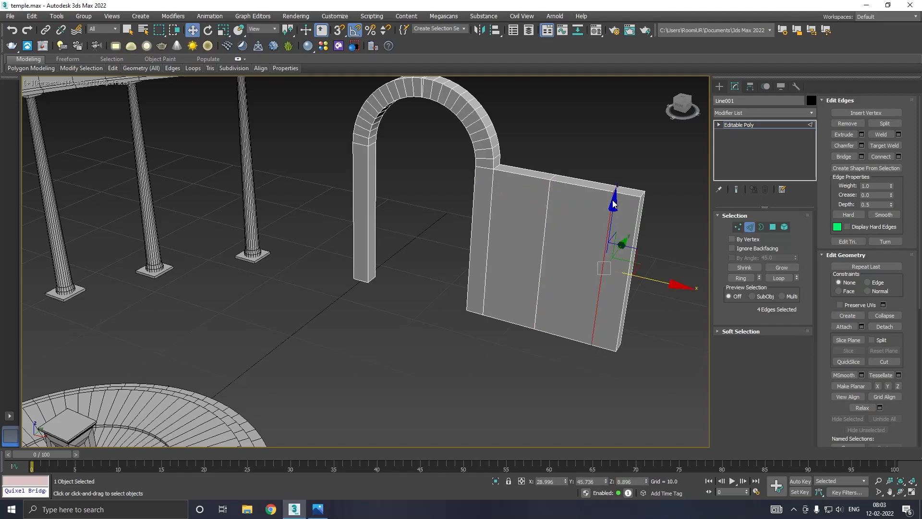
# Step: Lower the four top vertices at the outer end of the right wall extension to Z 11.694
pyautogui.click(738, 226)
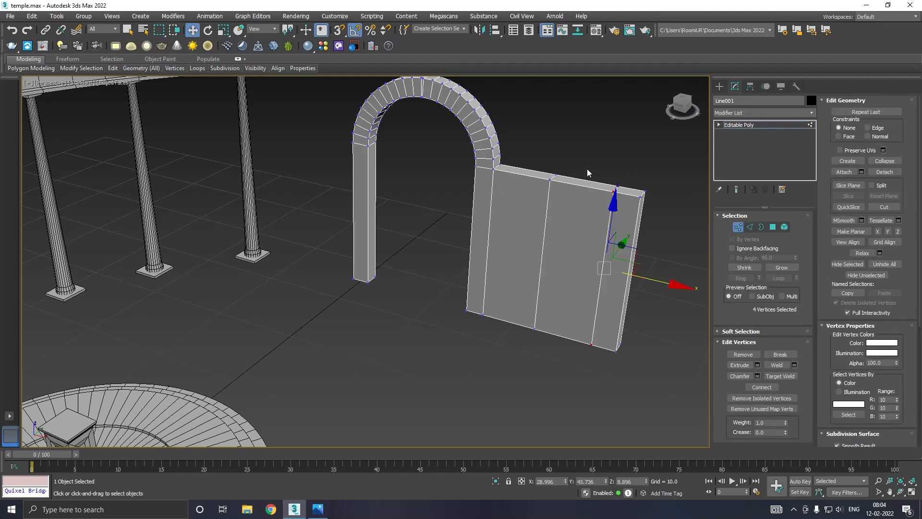
pyautogui.moveTo(665, 206); pyautogui.dragTo(664, 207)
pyautogui.moveTo(636, 150); pyautogui.dragTo(636, 206)
pyautogui.keyDown('alt'); pyautogui.moveTo(636, 206); pyautogui.dragTo(653, 198, button='middle'); pyautogui.keyUp('alt')
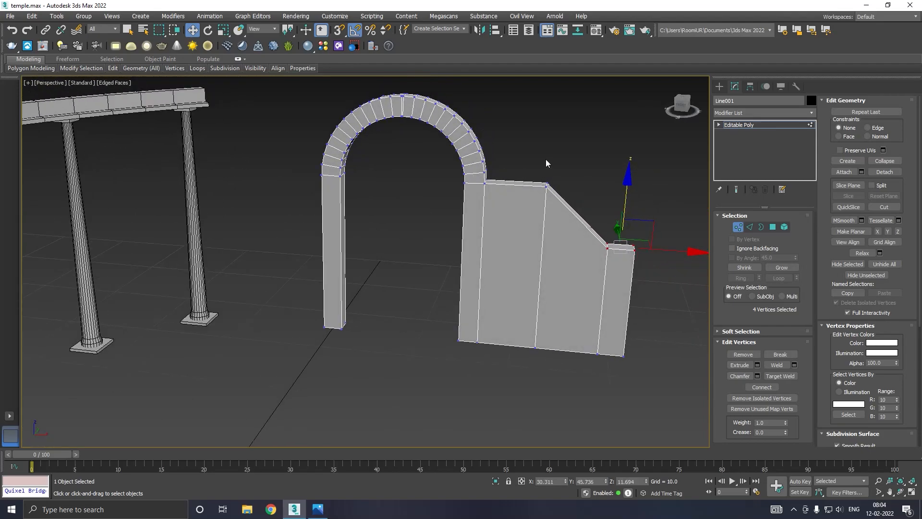
# Step: Lower the inner loop's top vertices to Z 12.554 and raise the outer loop's top vertices slightly to form an uneven wall top
pyautogui.moveTo(566, 212); pyautogui.dragTo(567, 211)
pyautogui.moveTo(551, 142); pyautogui.dragTo(544, 170)
pyautogui.moveTo(600, 239); pyautogui.dragTo(622, 268)
pyautogui.moveTo(610, 202); pyautogui.dragTo(602, 186)
pyautogui.moveTo(534, 202); pyautogui.dragTo(558, 236)
pyautogui.moveTo(550, 168); pyautogui.dragTo(549, 188)
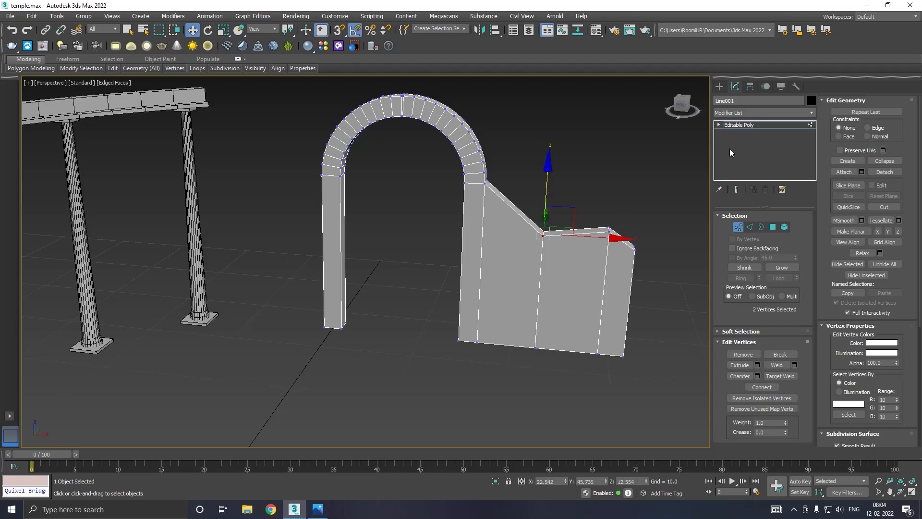
# Step: Raise the right wall's outermost top vertices slightly and shift the whole arch along X to 8.704
pyautogui.moveTo(631, 260); pyautogui.dragTo(630, 259)
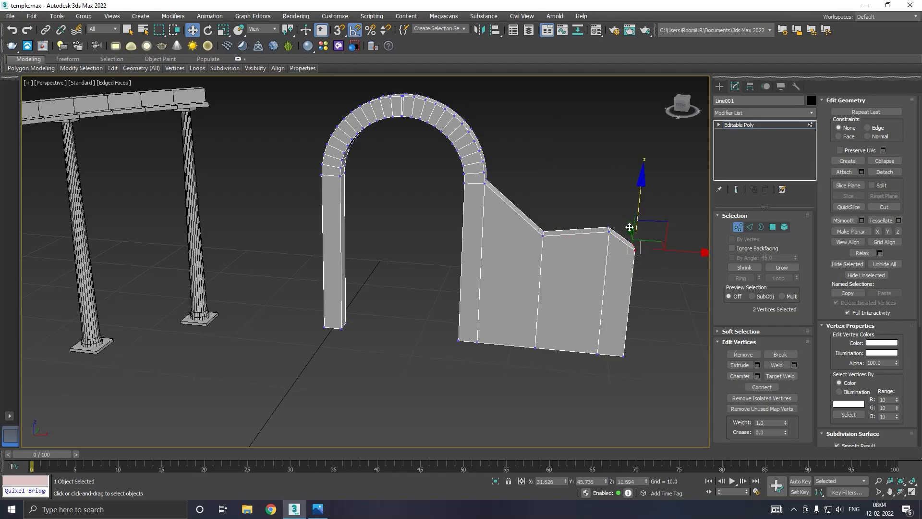
pyautogui.moveTo(639, 210); pyautogui.dragTo(642, 195)
pyautogui.click(739, 125)
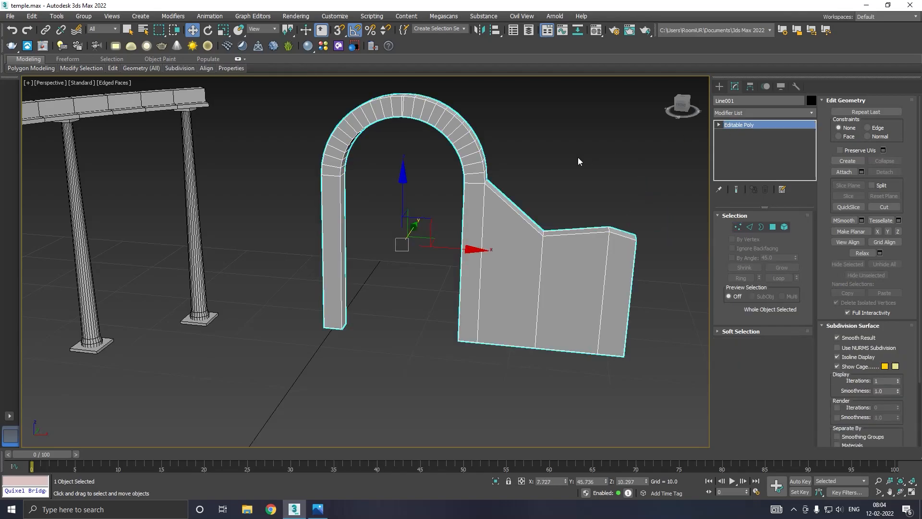
pyautogui.moveTo(458, 252)
pyautogui.mouseDown()
pyautogui.moveTo(486, 250)
pyautogui.moveTo(468, 244)
pyautogui.mouseUp()
pyautogui.keyDown('alt'); pyautogui.moveTo(483, 234); pyautogui.dragTo(506, 242, button='middle'); pyautogui.keyUp('alt')
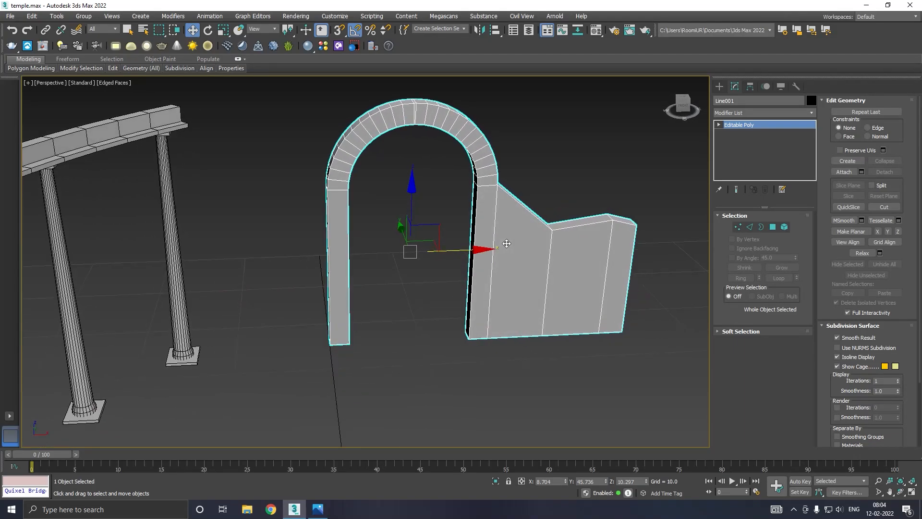
# Step: Group the ten colonnade objects and move them along X away from the fountain, to X -43.036
pyautogui.scroll(-6, 505, 242)
pyautogui.click(383, 244)
pyautogui.keyDown('alt'); pyautogui.moveTo(408, 248); pyautogui.dragTo(399, 235, button='middle'); pyautogui.keyUp('alt')
pyautogui.moveTo(468, 281); pyautogui.dragTo(474, 283)
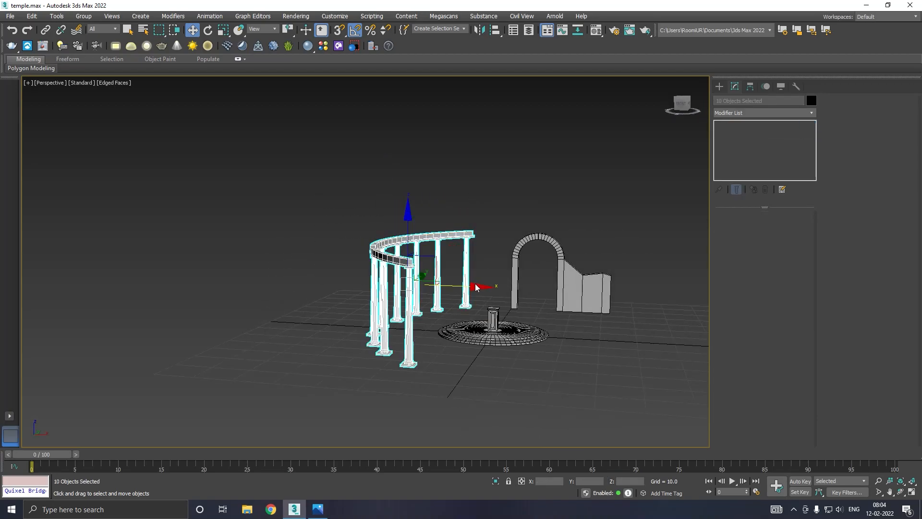
pyautogui.click(83, 16)
pyautogui.click(92, 31)
pyautogui.click(478, 272)
pyautogui.keyDown('alt'); pyautogui.moveTo(474, 286); pyautogui.dragTo(499, 287, button='middle'); pyautogui.keyUp('alt')
pyautogui.scroll(4, 500, 287)
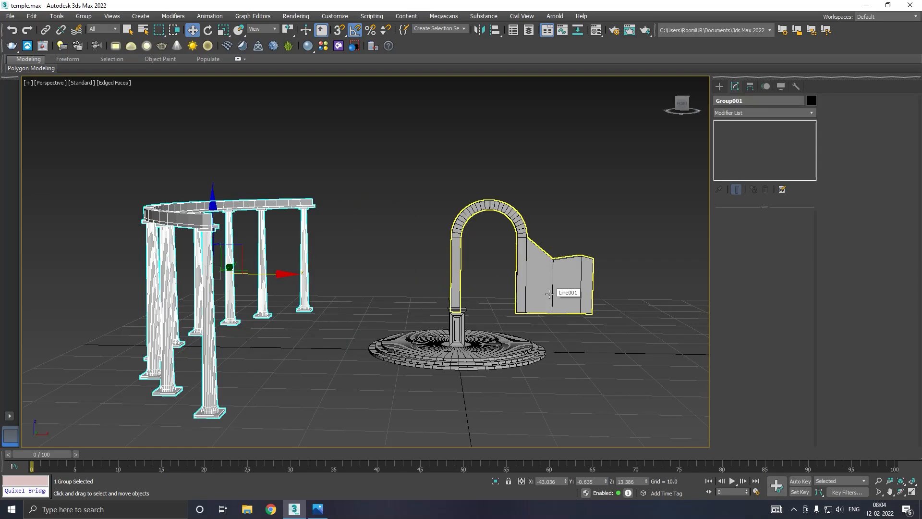
# Step: Move the arch with its wall along X to -0.177
pyautogui.click(534, 271)
pyautogui.moveTo(535, 271); pyautogui.dragTo(496, 268)
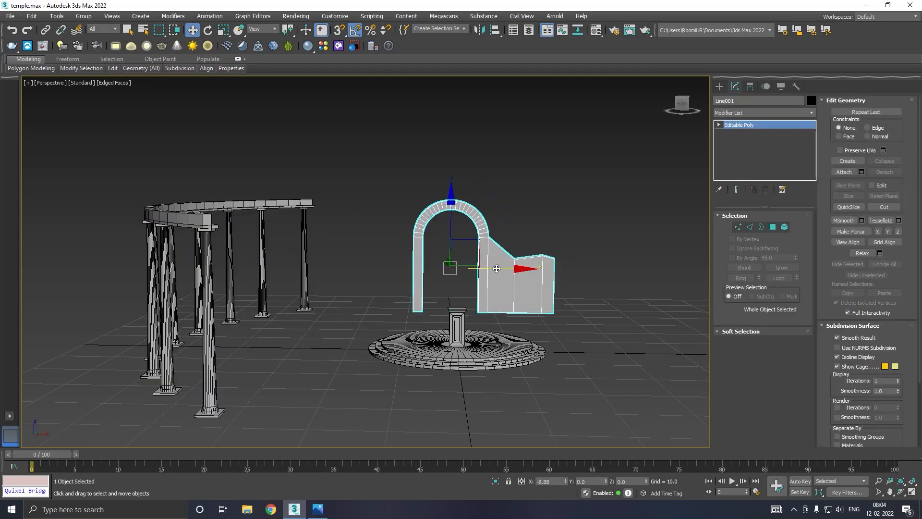
# Step: Extrude the outer side polygon of the arch's left leg by 10.0
pyautogui.keyDown('alt'); pyautogui.moveTo(496, 269); pyautogui.dragTo(446, 283, button='middle'); pyautogui.keyUp('alt')
pyautogui.scroll(2, 426, 284)
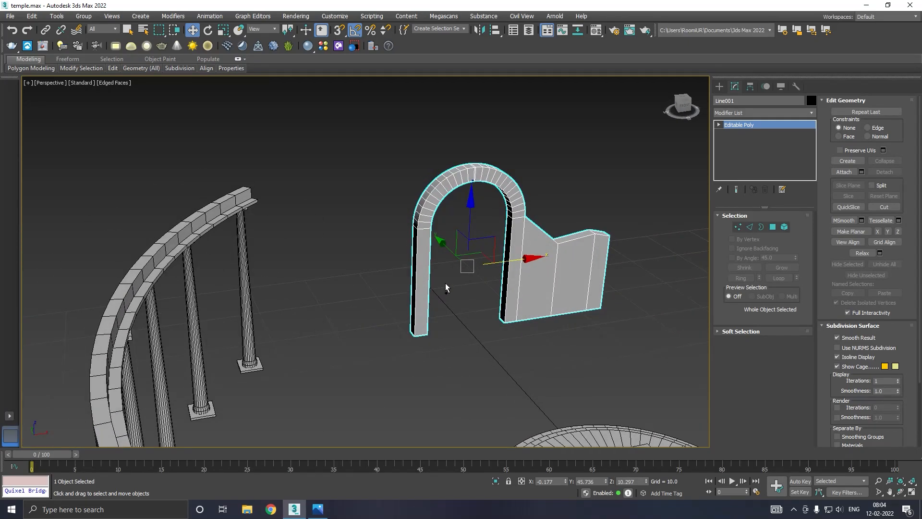
pyautogui.click(773, 226)
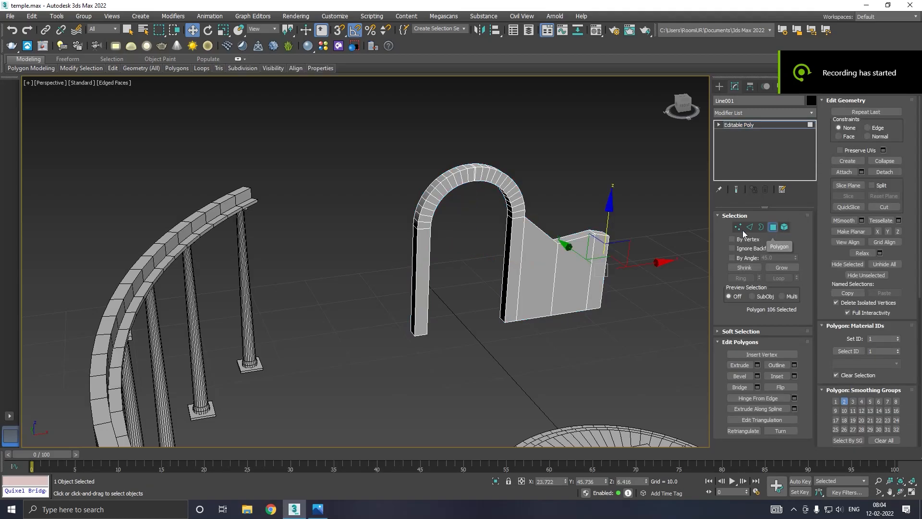
pyautogui.click(413, 312)
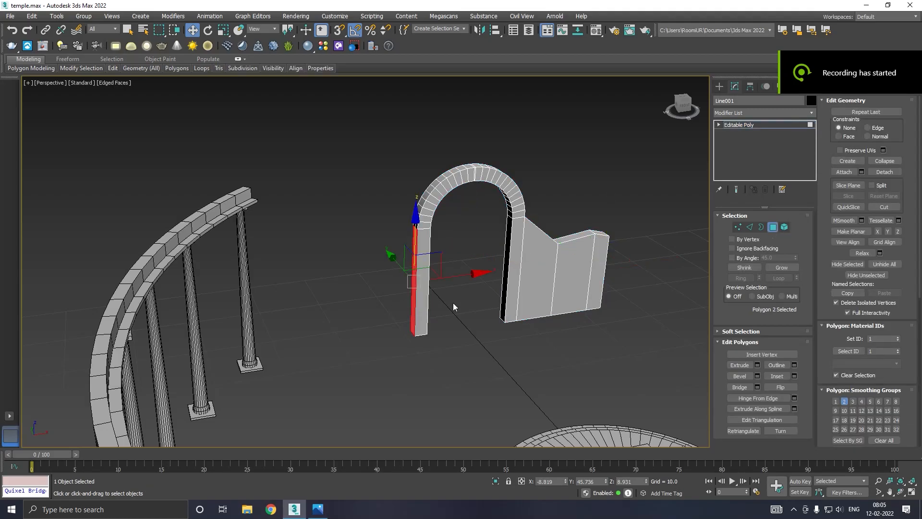
pyautogui.click(757, 365)
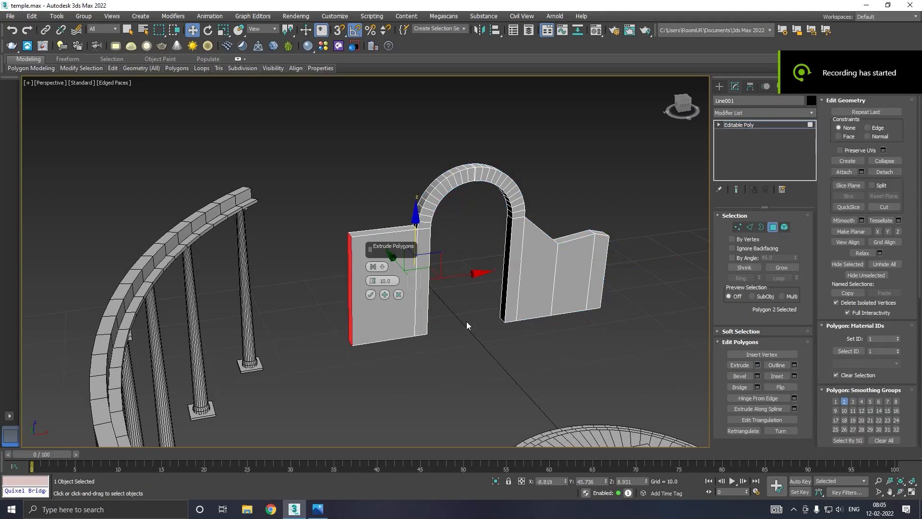
pyautogui.click(370, 294)
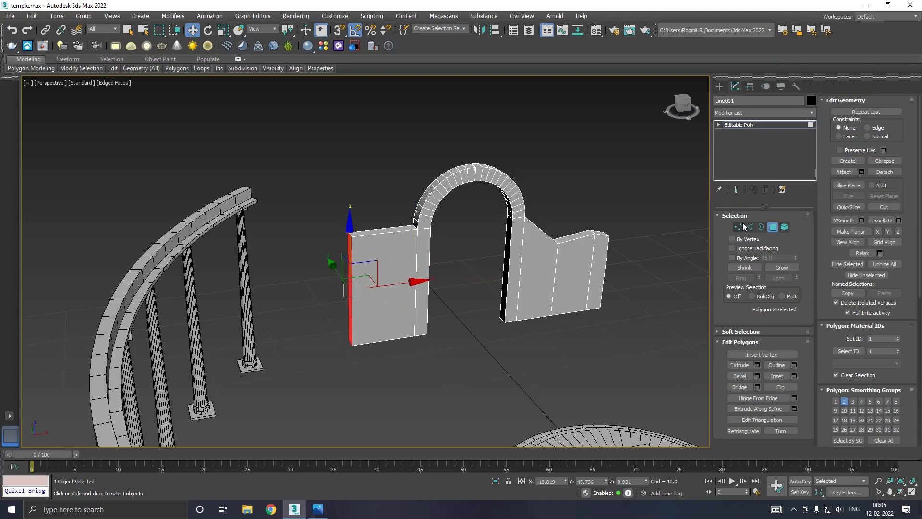
# Step: Insert a vertical edge loop through the middle of the arch's left wall extension with Swift Loop
pyautogui.moveTo(115, 68)
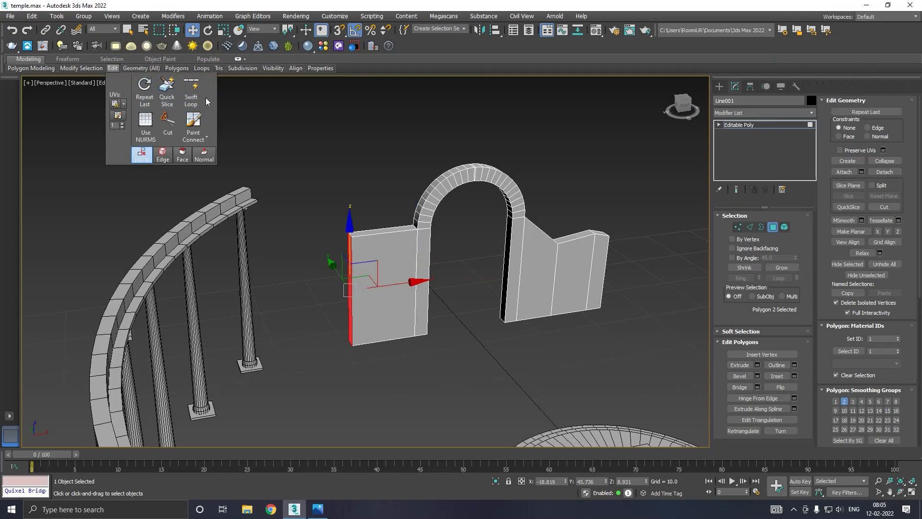
pyautogui.click(192, 92)
pyautogui.rightClick(389, 247)
# Step: Lower the four top vertices of the left wall's outer section to Z 9.449
pyautogui.keyDown('alt'); pyautogui.moveTo(450, 242); pyautogui.dragTo(431, 230, button='middle'); pyautogui.keyUp('alt')
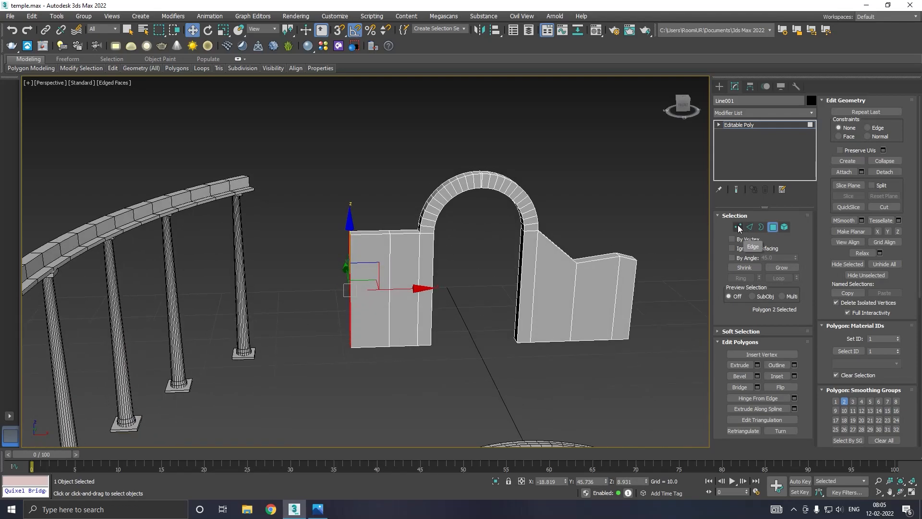
pyautogui.click(738, 228)
pyautogui.moveTo(414, 239); pyautogui.dragTo(403, 241)
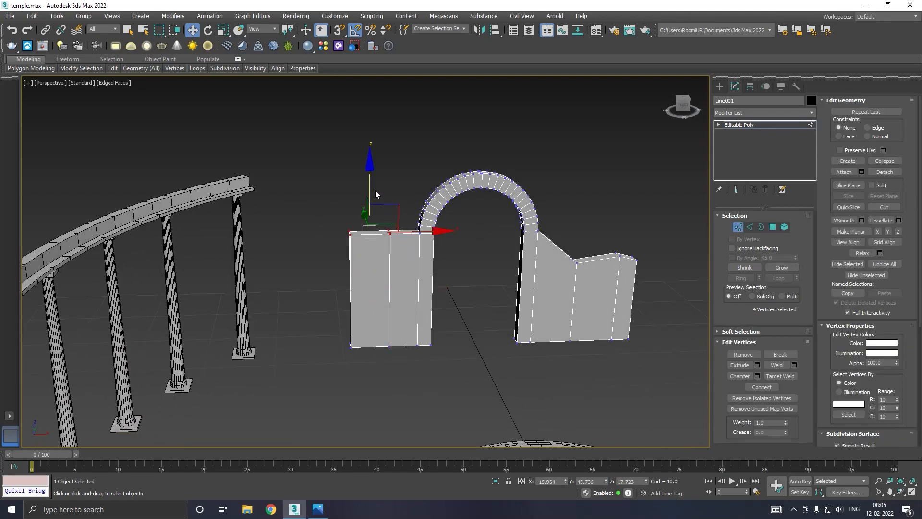
pyautogui.moveTo(374, 189); pyautogui.dragTo(376, 285)
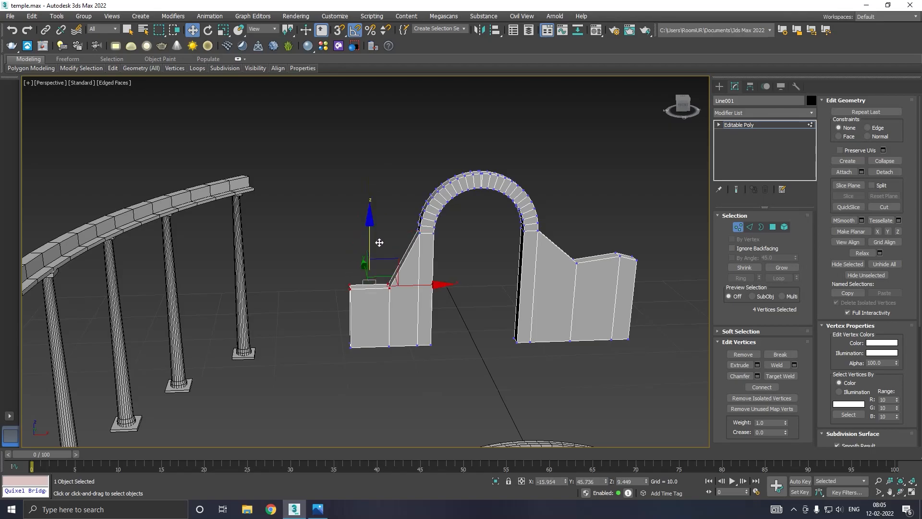
# Step: Insert another vertical edge loop through the sloping section of the left wall and undo its accidental distortion
pyautogui.moveTo(114, 69)
pyautogui.click(191, 91)
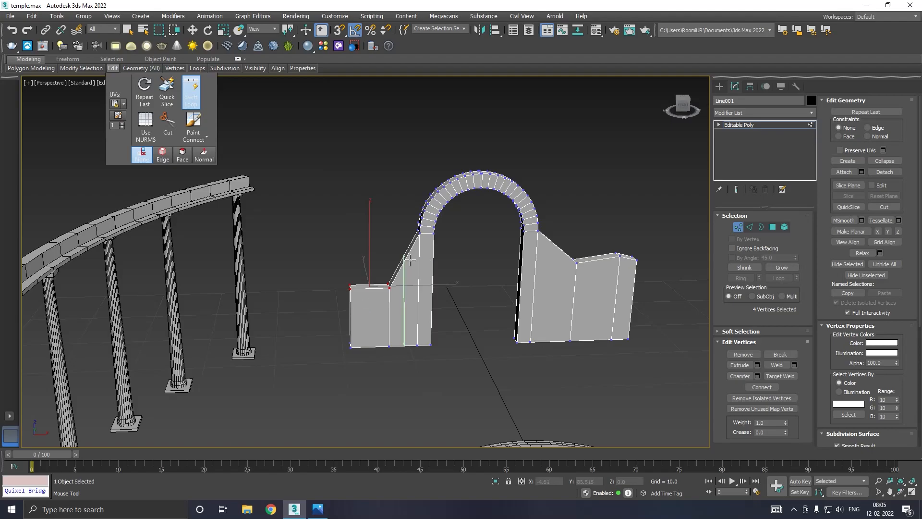
pyautogui.click(411, 253)
pyautogui.press('w')
pyautogui.moveTo(415, 255); pyautogui.dragTo(396, 248)
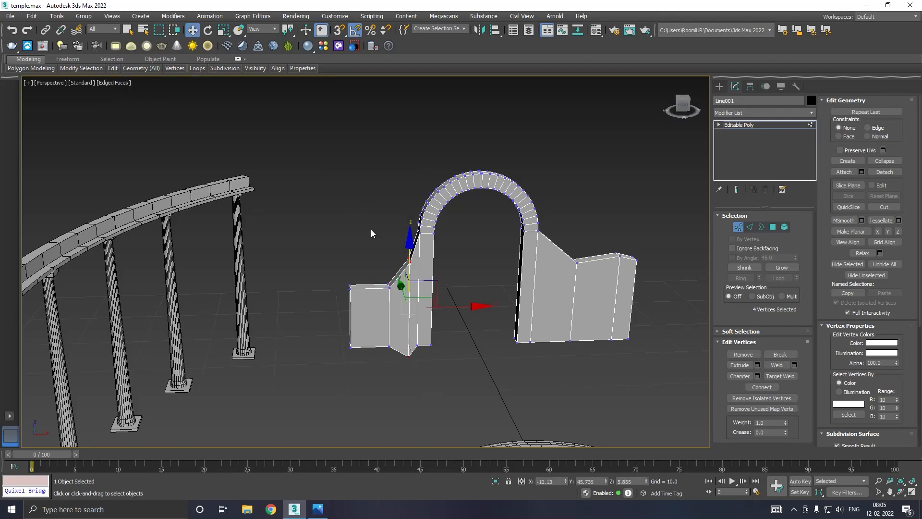
pyautogui.click(11, 30)
pyautogui.click(343, 245)
# Step: Raise the two top vertices of the sloping section's new edge loop to Z 16.761
pyautogui.scroll(5, 360, 236)
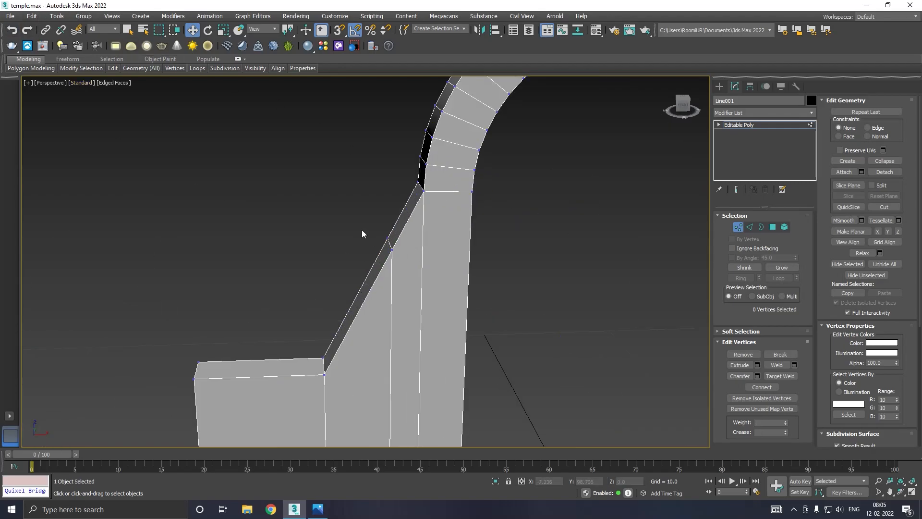
pyautogui.moveTo(405, 267); pyautogui.dragTo(405, 267)
pyautogui.moveTo(387, 201); pyautogui.dragTo(360, 164)
pyautogui.scroll(-4, 360, 165)
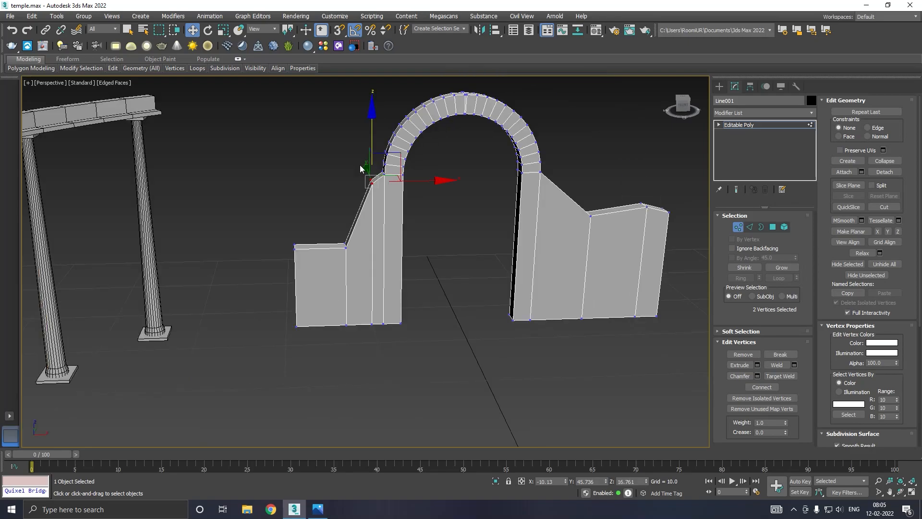
pyautogui.scroll(-5, 360, 165)
pyautogui.click(729, 126)
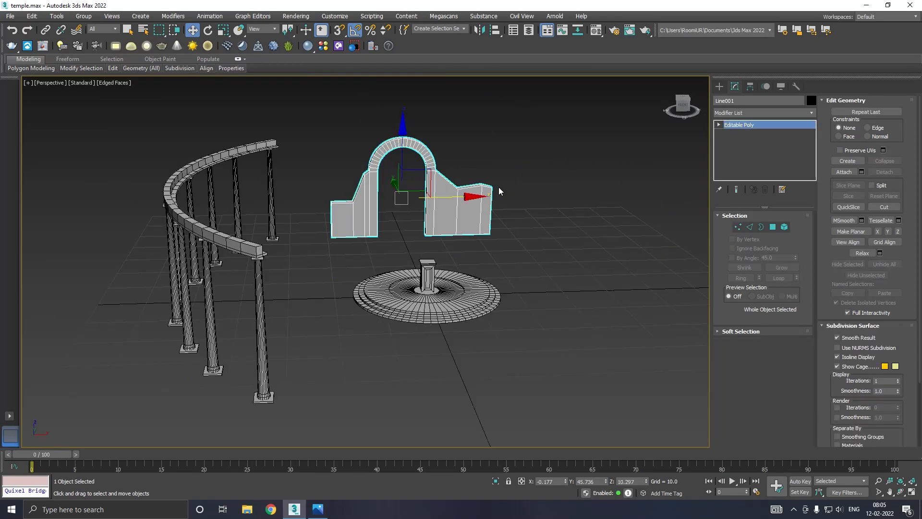
# Step: Ungroup the colonnade
pyautogui.keyDown('alt'); pyautogui.moveTo(503, 183); pyautogui.dragTo(528, 202, button='middle'); pyautogui.keyUp('alt')
pyautogui.click(549, 225)
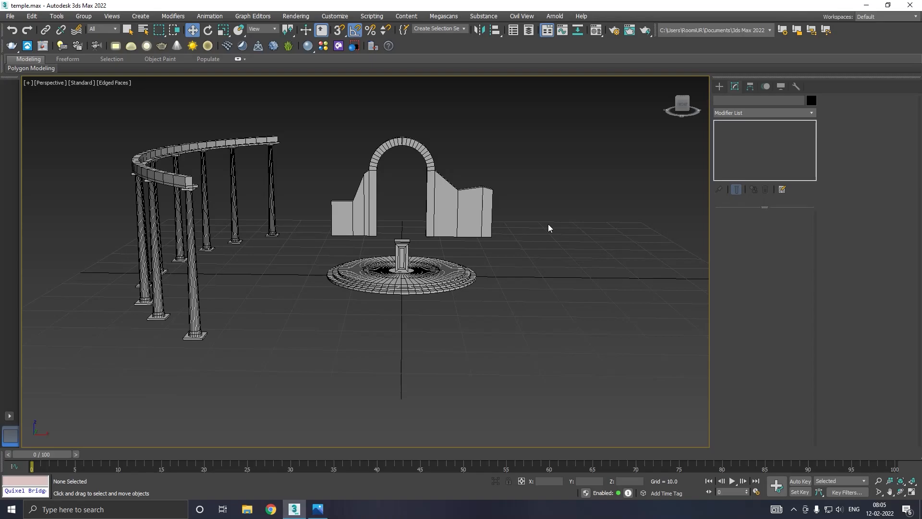
pyautogui.click(160, 206)
pyautogui.click(84, 15)
pyautogui.click(92, 42)
# Step: Copy one colonnade column to the opposite side of the fountain, at X 32.501, Y -0.394
pyautogui.click(139, 225)
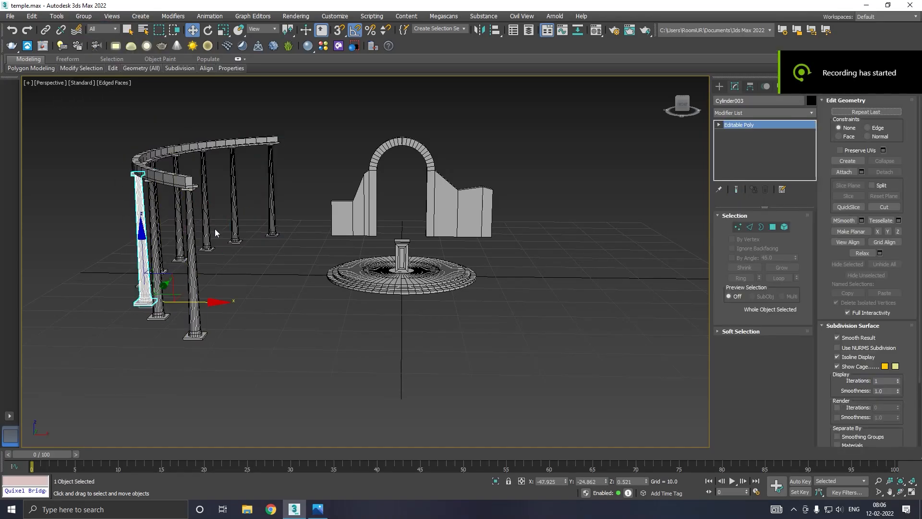
pyautogui.moveTo(162, 241)
pyautogui.mouseDown()
pyautogui.moveTo(219, 273)
pyautogui.moveTo(618, 277)
pyautogui.mouseUp()
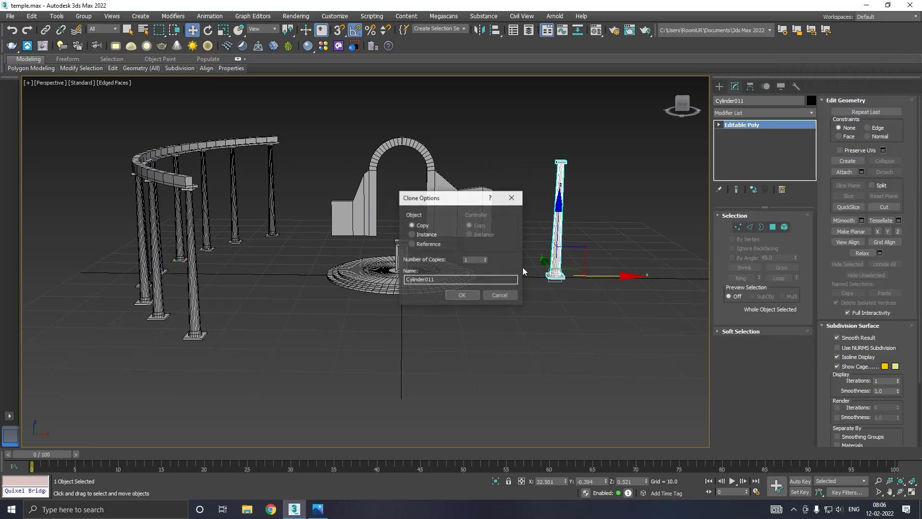
pyautogui.click(463, 295)
# Step: Cut the copied column short by inserting an edge loop around its upper shaft at Z 15.759 and deleting the vertices above it
pyautogui.moveTo(470, 283); pyautogui.dragTo(457, 220, button='middle')
pyautogui.scroll(3, 442, 200)
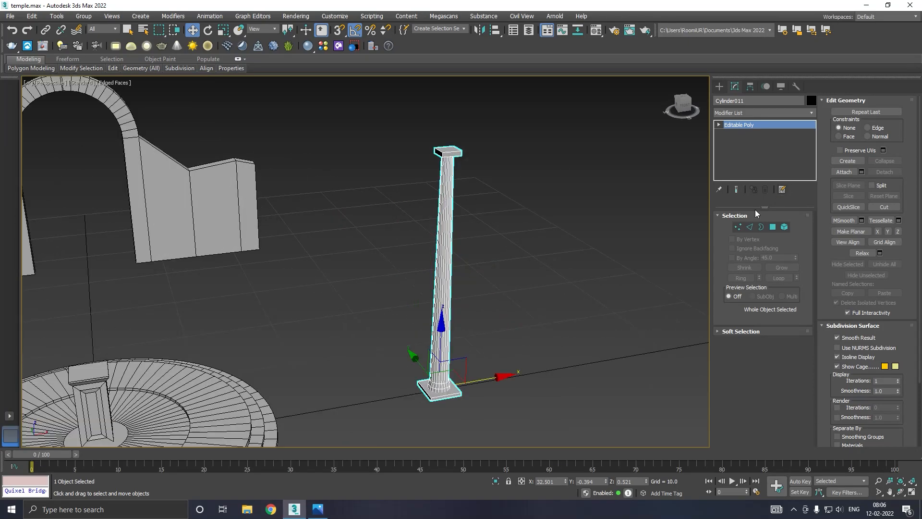
pyautogui.moveTo(111, 69)
pyautogui.click(191, 92)
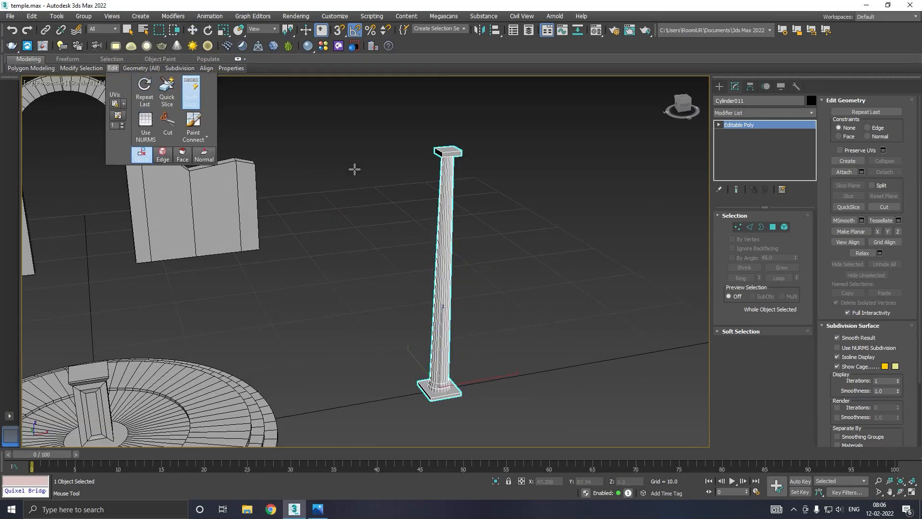
pyautogui.press('w')
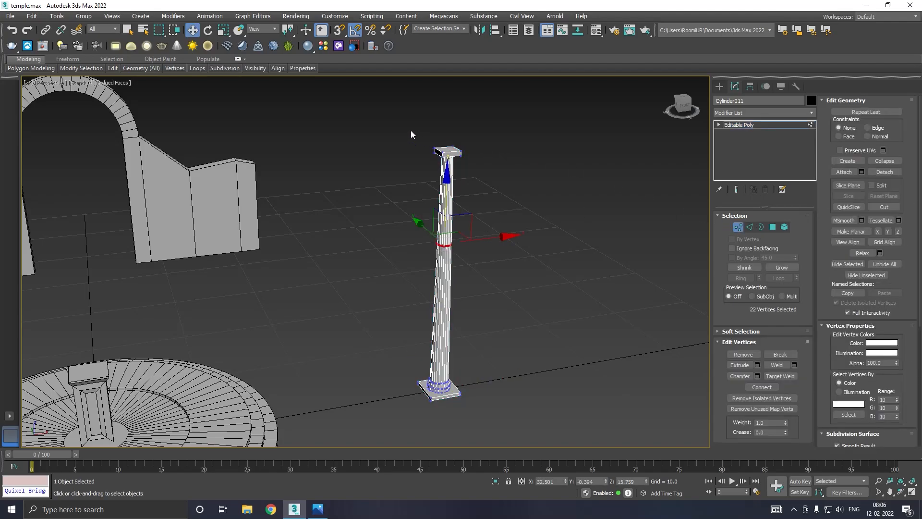
pyautogui.moveTo(474, 166); pyautogui.dragTo(475, 165)
pyautogui.press('Delete')
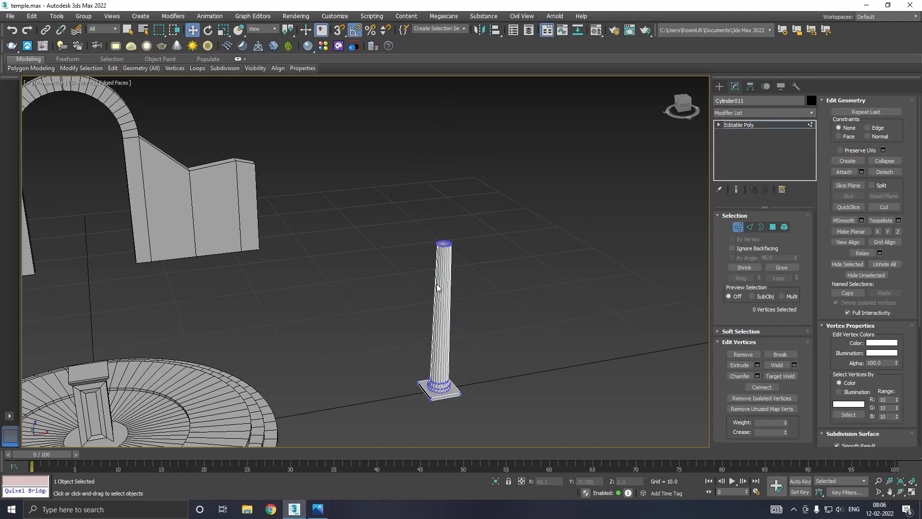
# Step: Cap the open border at the top of the shortened column
pyautogui.scroll(4, 438, 281)
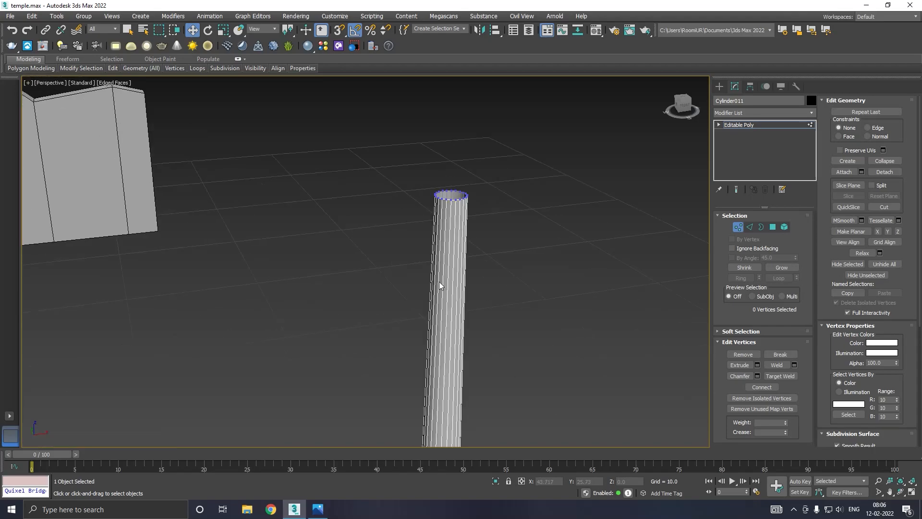
pyautogui.click(762, 227)
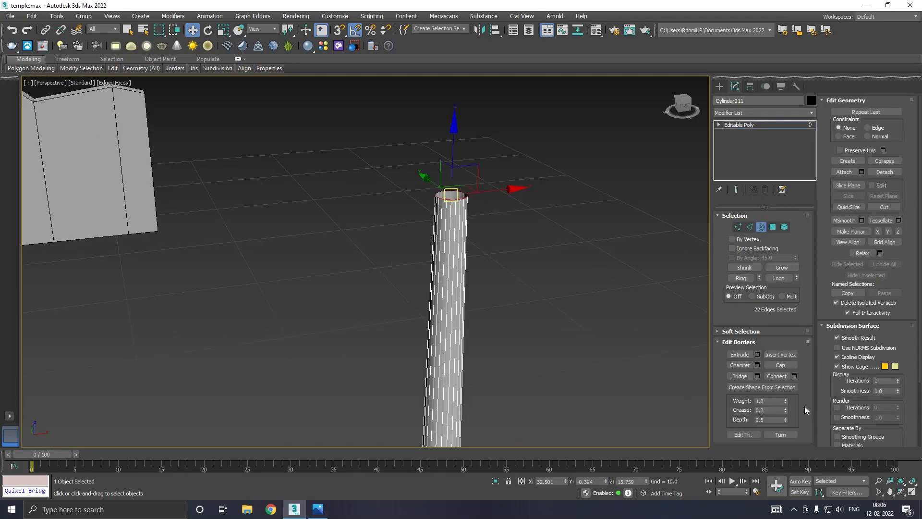
pyautogui.click(787, 364)
# Step: Lower eight rim vertices on one side of the shortened column's top to Z 15.426
pyautogui.scroll(3, 454, 197)
pyautogui.click(737, 227)
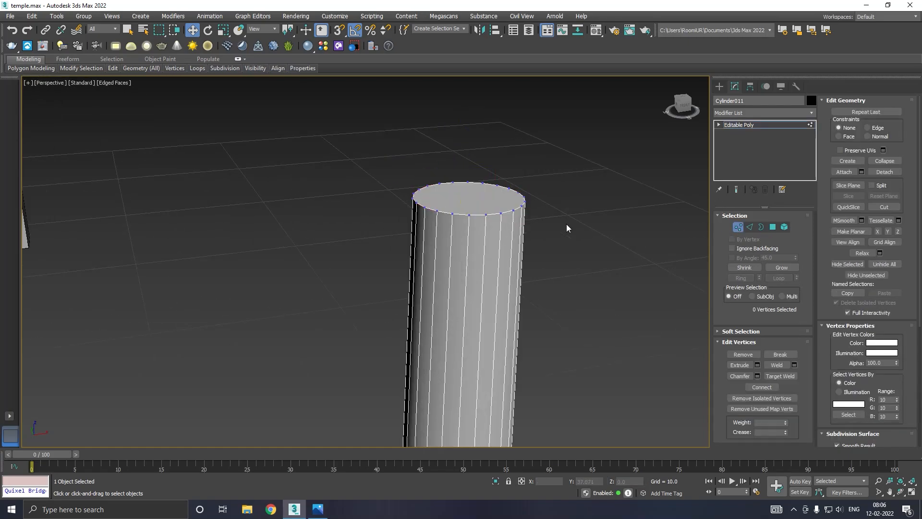
pyautogui.click(424, 207)
pyautogui.keyDown('alt'); pyautogui.moveTo(483, 224); pyautogui.dragTo(469, 211, button='middle'); pyautogui.keyUp('alt')
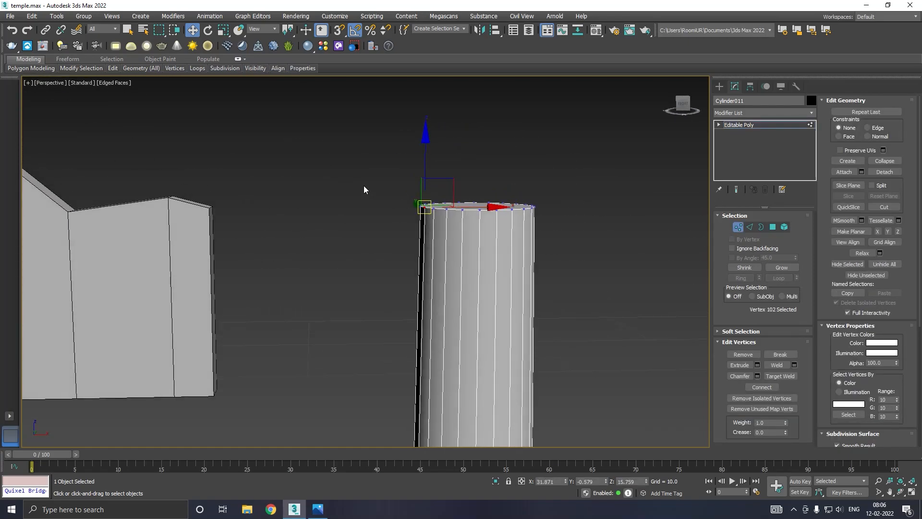
pyautogui.moveTo(466, 239); pyautogui.dragTo(467, 238)
pyautogui.moveTo(431, 153); pyautogui.dragTo(432, 182)
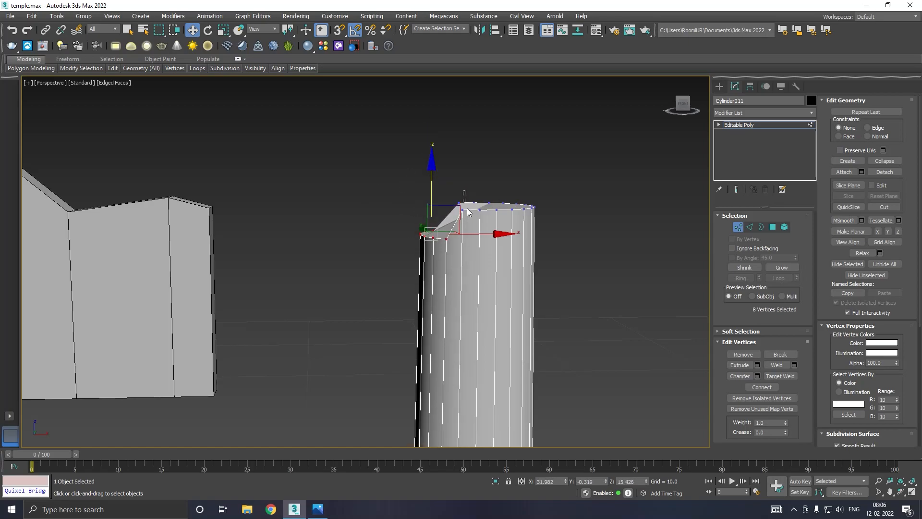
# Step: Lower further rim vertices of the column to make its broken top uneven, placing the last pair at Z 15.496
pyautogui.moveTo(456, 218); pyautogui.dragTo(457, 219)
pyautogui.moveTo(459, 168); pyautogui.dragTo(467, 189)
pyautogui.moveTo(497, 202)
pyautogui.keyDown('alt'); pyautogui.mouseDown(button='middle')
pyautogui.moveTo(533, 223)
pyautogui.moveTo(483, 205)
pyautogui.mouseUp(button='middle'); pyautogui.keyUp('alt')
pyautogui.click(467, 215)
pyautogui.keyDown('ctrl'); pyautogui.click(487, 199); pyautogui.keyUp('ctrl')
pyautogui.moveTo(479, 160); pyautogui.dragTo(484, 184)
pyautogui.moveTo(506, 196)
pyautogui.keyDown('alt'); pyautogui.mouseDown(button='middle')
pyautogui.moveTo(575, 193)
pyautogui.moveTo(510, 198)
pyautogui.mouseUp(button='middle'); pyautogui.keyUp('alt')
pyautogui.scroll(-10, 506, 197)
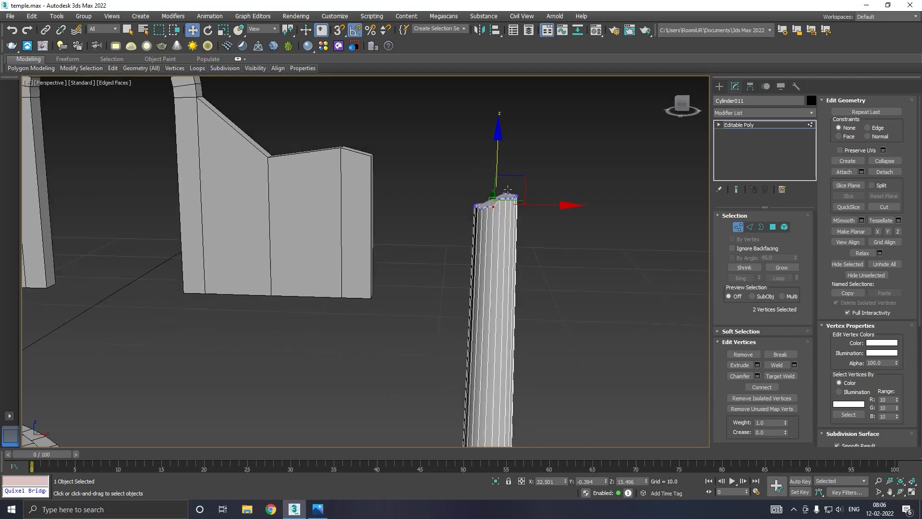
pyautogui.click(736, 125)
# Step: Copy the broken column along Y to 16.669
pyautogui.keyDown('alt'); pyautogui.moveTo(668, 152); pyautogui.dragTo(472, 310, button='middle'); pyautogui.keyUp('alt')
pyautogui.keyDown('shift'); pyautogui.moveTo(457, 328); pyautogui.dragTo(344, 214); pyautogui.keyUp('shift')
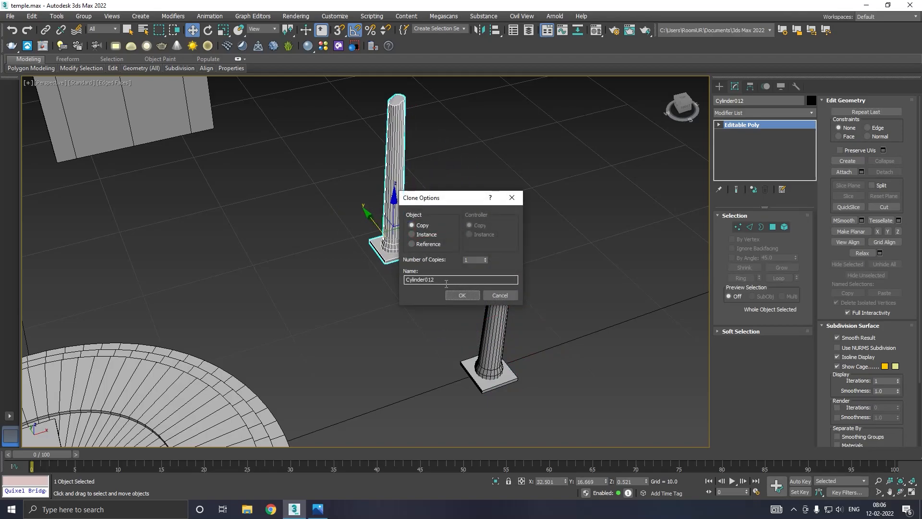
pyautogui.click(462, 295)
# Step: Shorten the new column copy into a stump by lowering its 22 top rim vertices to Z 6.552
pyautogui.click(738, 228)
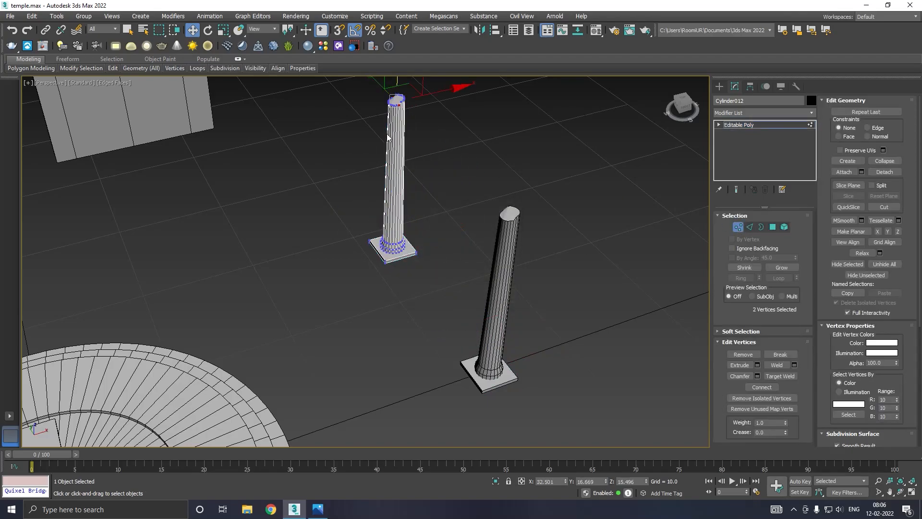
pyautogui.keyDown('alt'); pyautogui.moveTo(474, 206); pyautogui.dragTo(432, 243, button='middle'); pyautogui.keyUp('alt')
pyautogui.moveTo(318, 155); pyautogui.dragTo(393, 204)
pyautogui.moveTo(365, 143); pyautogui.dragTo(387, 244)
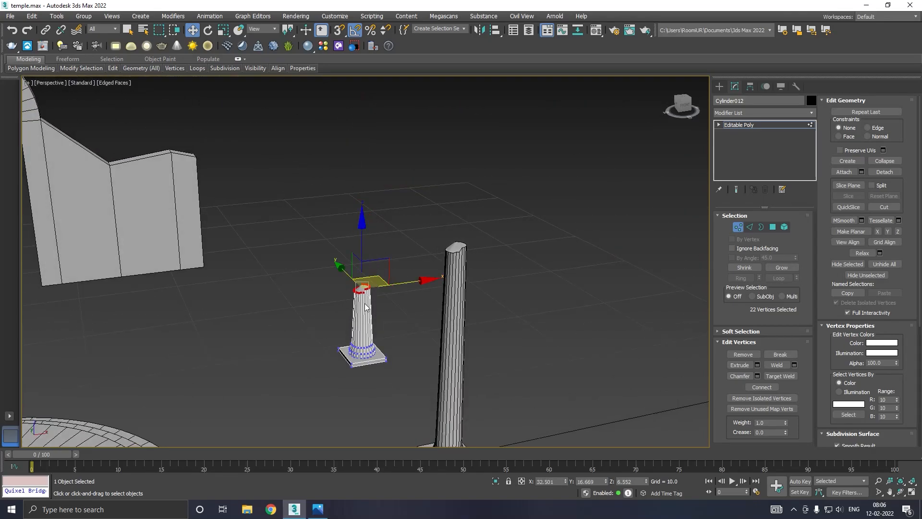
# Step: Lower ten rim vertices on one side of the stump's top to Z 6.277
pyautogui.scroll(5, 357, 341)
pyautogui.scroll(4, 383, 162)
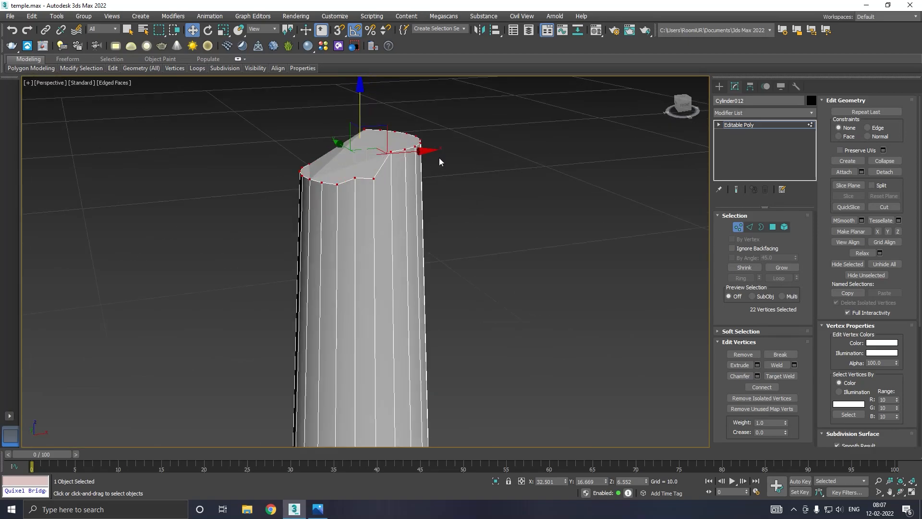
pyautogui.keyDown('alt'); pyautogui.moveTo(427, 172); pyautogui.dragTo(416, 168, button='middle'); pyautogui.keyUp('alt')
pyautogui.moveTo(463, 107); pyautogui.dragTo(370, 152)
pyautogui.moveTo(401, 108); pyautogui.dragTo(420, 150)
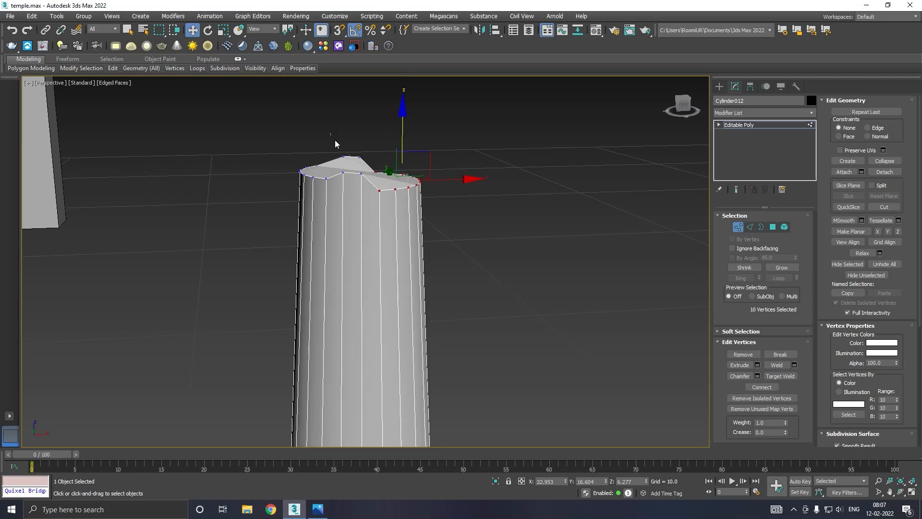
# Step: Lower the four protruding vertices in the middle of the stump's rim to soften its broken top
pyautogui.moveTo(375, 167); pyautogui.dragTo(374, 165)
pyautogui.keyDown('ctrl'); pyautogui.click(361, 174); pyautogui.keyUp('ctrl')
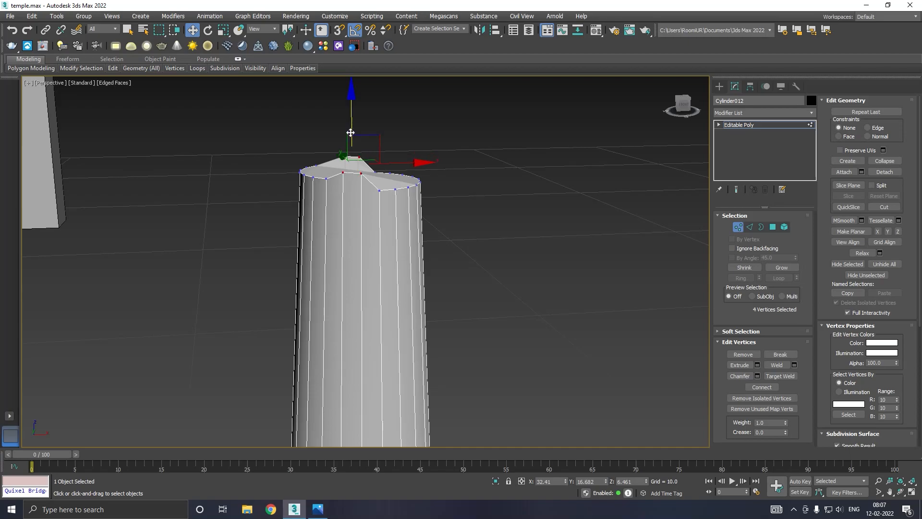
pyautogui.moveTo(350, 129)
pyautogui.mouseDown()
pyautogui.moveTo(352, 151)
pyautogui.moveTo(353, 140)
pyautogui.mouseUp()
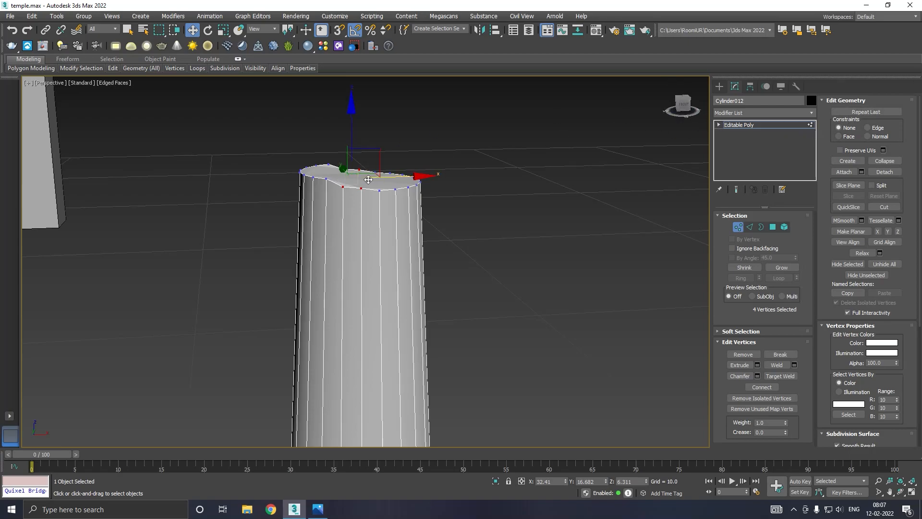
pyautogui.moveTo(351, 135); pyautogui.dragTo(352, 145)
pyautogui.click(753, 125)
# Step: Copy the stump along Y to -13.267, on the other side of the taller broken column
pyautogui.scroll(-12, 468, 139)
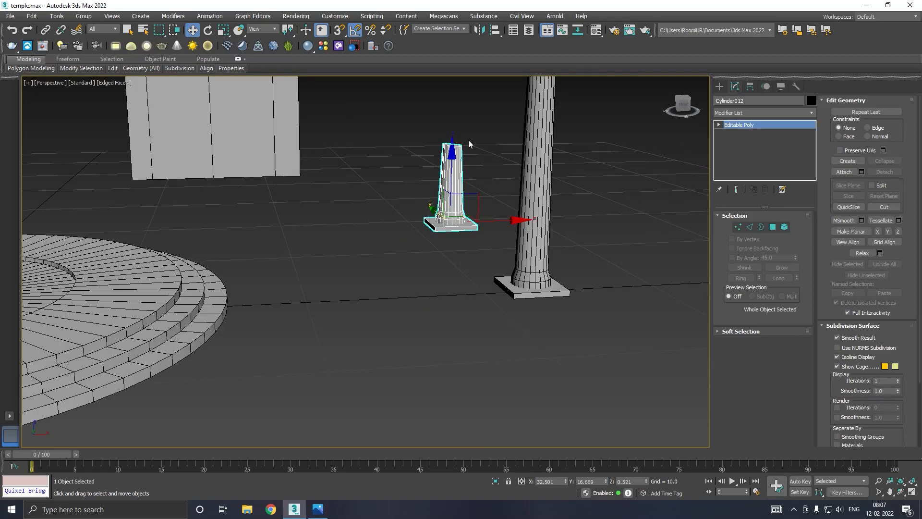
pyautogui.moveTo(481, 204)
pyautogui.keyDown('alt'); pyautogui.mouseDown(button='middle')
pyautogui.moveTo(523, 228)
pyautogui.moveTo(484, 218)
pyautogui.mouseUp(button='middle'); pyautogui.keyUp('alt')
pyautogui.keyDown('shift'); pyautogui.moveTo(420, 169); pyautogui.dragTo(496, 265); pyautogui.keyUp('shift')
pyautogui.click(463, 295)
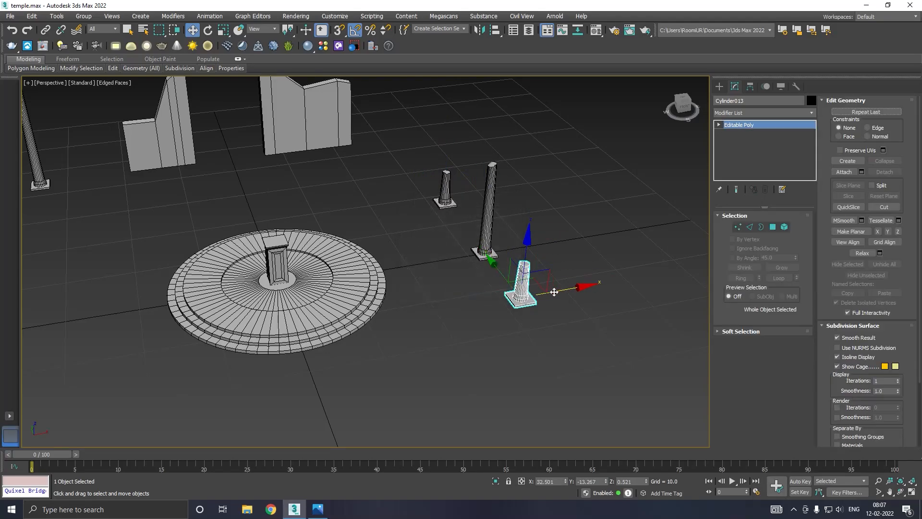
# Step: Shorten the copied stump by lowering its 22 top rim vertices to Z 2.6
pyautogui.scroll(5, 492, 281)
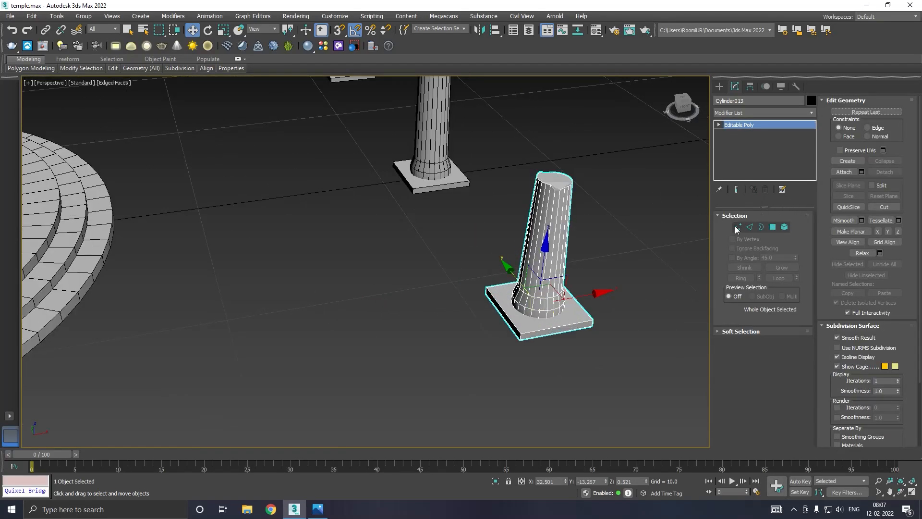
pyautogui.click(737, 228)
pyautogui.moveTo(594, 193); pyautogui.dragTo(595, 194)
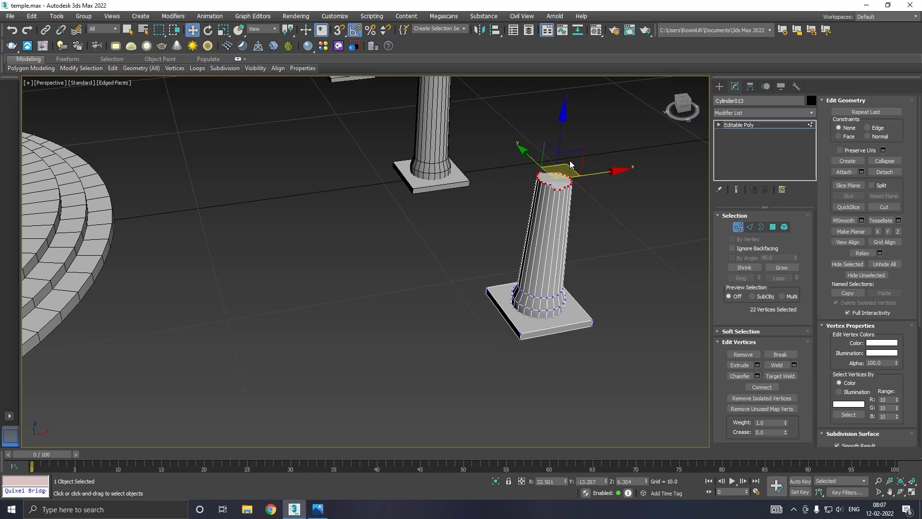
pyautogui.moveTo(561, 137); pyautogui.dragTo(560, 214)
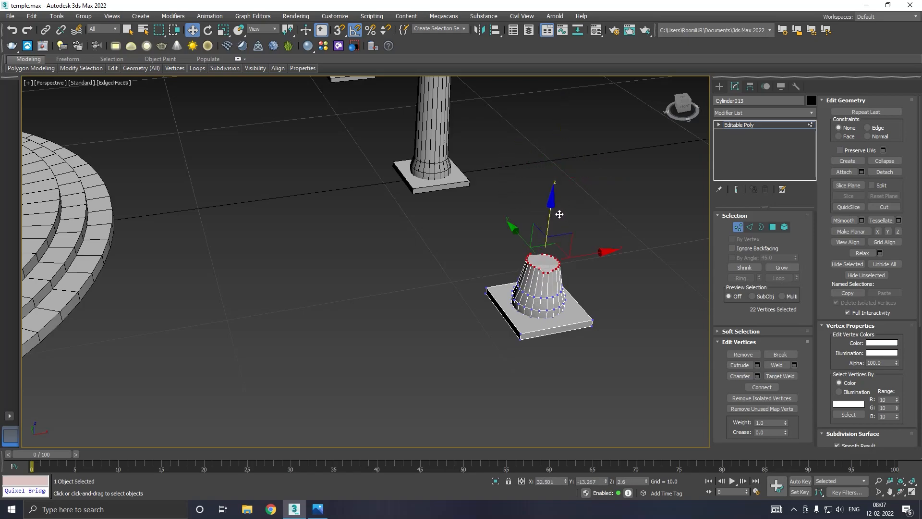
pyautogui.click(730, 126)
pyautogui.scroll(-10, 542, 240)
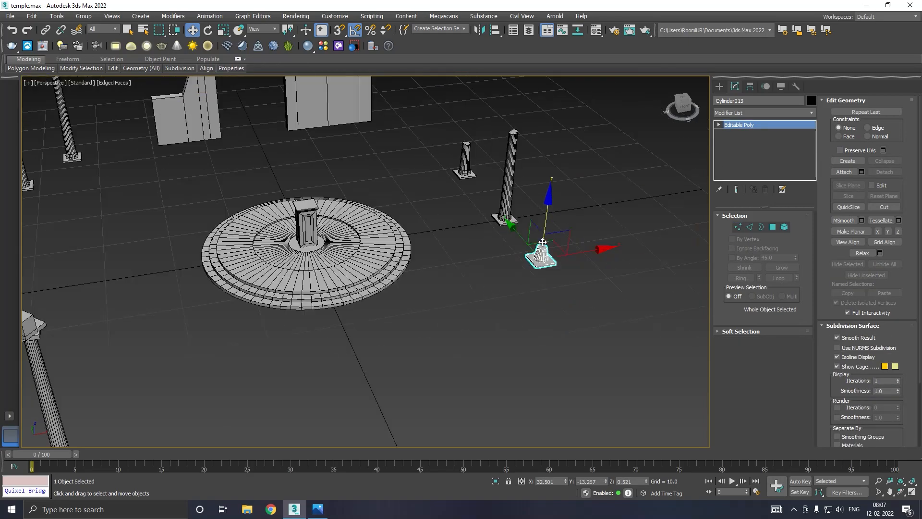
# Step: Move the broken arch wall along Y to 92.769, farther behind the fountain
pyautogui.keyDown('alt'); pyautogui.moveTo(588, 213); pyautogui.dragTo(471, 235, button='middle'); pyautogui.keyUp('alt')
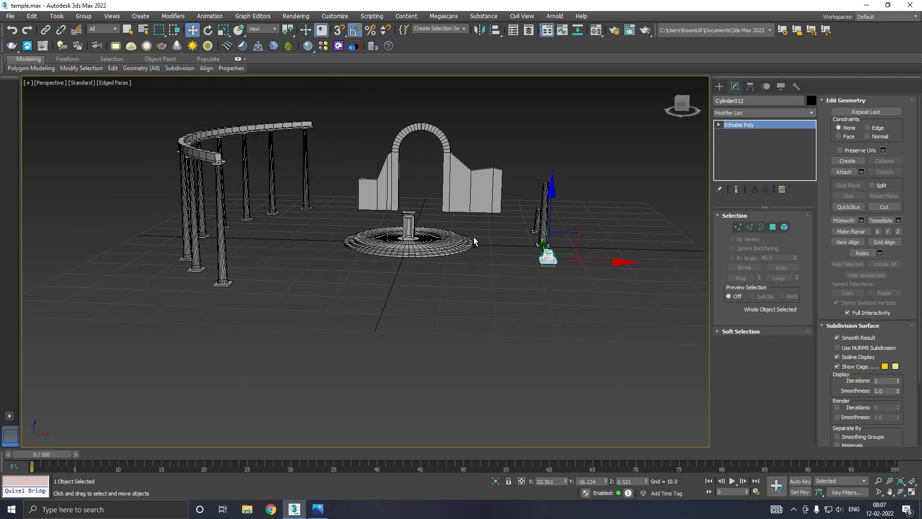
pyautogui.click(479, 240)
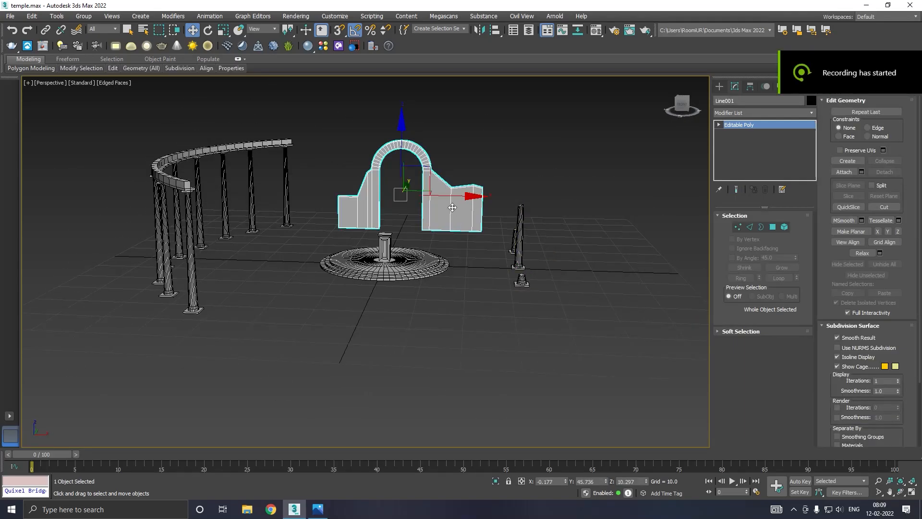
pyautogui.keyDown('alt'); pyautogui.moveTo(452, 215); pyautogui.dragTo(433, 213, button='middle'); pyautogui.keyUp('alt')
pyautogui.moveTo(439, 181); pyautogui.dragTo(559, 129)
pyautogui.keyDown('alt'); pyautogui.moveTo(532, 190); pyautogui.dragTo(558, 193, button='middle'); pyautogui.keyUp('alt')
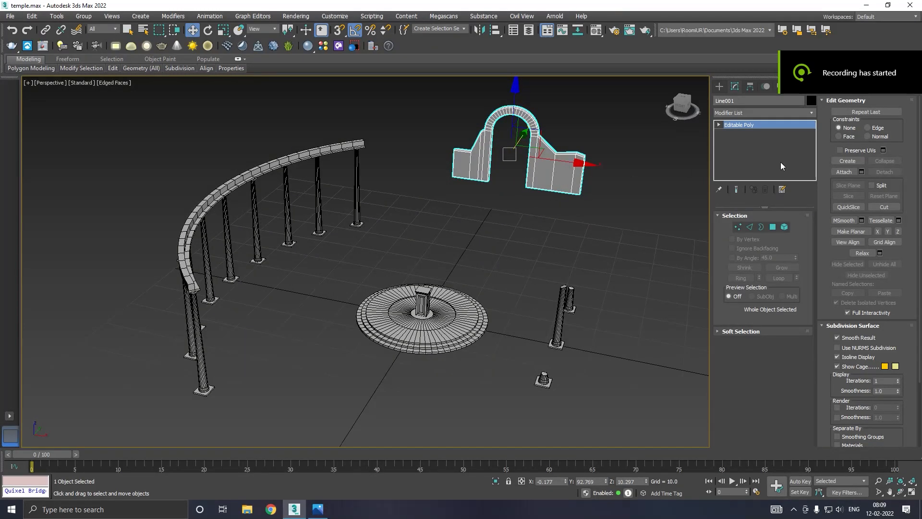
# Step: Clone the 13 polygons of the arch wall's broken wing nearest the broken columns to a separate object and select it
pyautogui.click(773, 229)
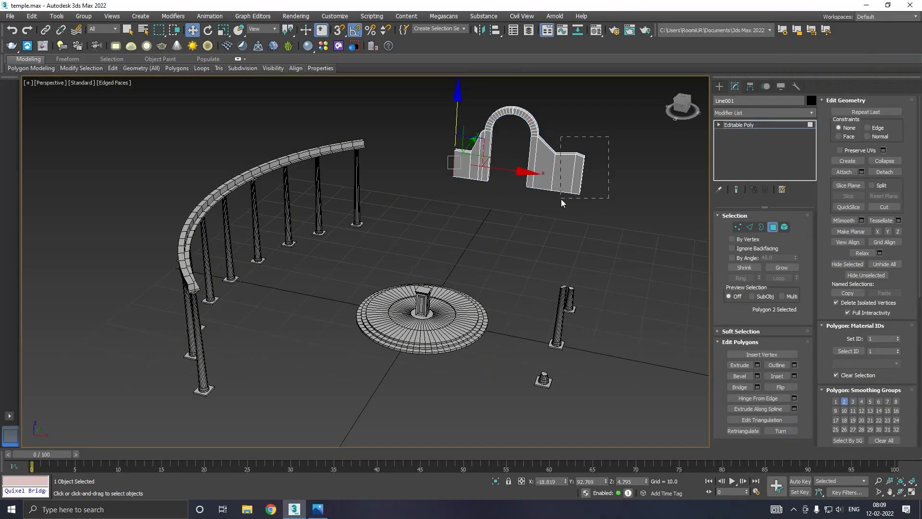
pyautogui.moveTo(549, 201); pyautogui.dragTo(548, 201)
pyautogui.moveTo(567, 153); pyautogui.dragTo(540, 212)
pyautogui.keyDown('alt'); pyautogui.moveTo(555, 252); pyautogui.dragTo(606, 249, button='middle'); pyautogui.keyUp('alt')
pyautogui.click(11, 29)
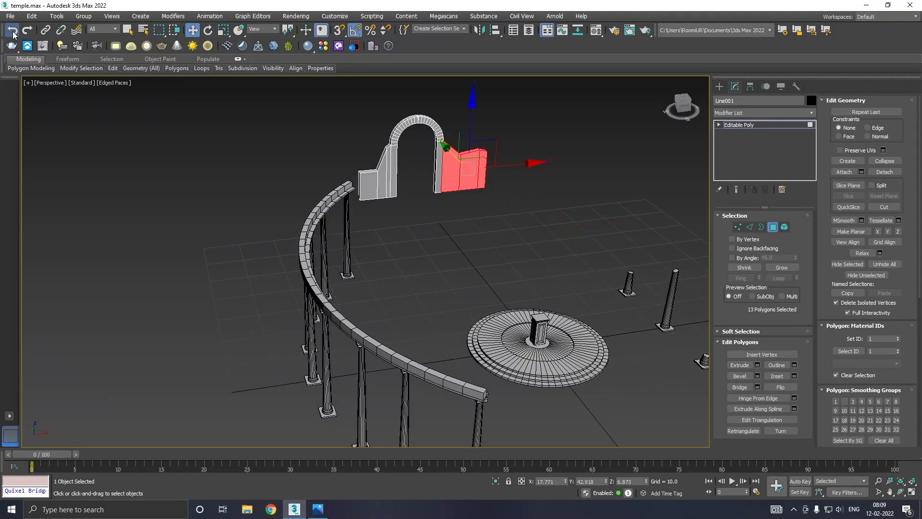
pyautogui.keyDown('shift'); pyautogui.moveTo(450, 150); pyautogui.dragTo(540, 207); pyautogui.keyUp('shift')
pyautogui.click(403, 249)
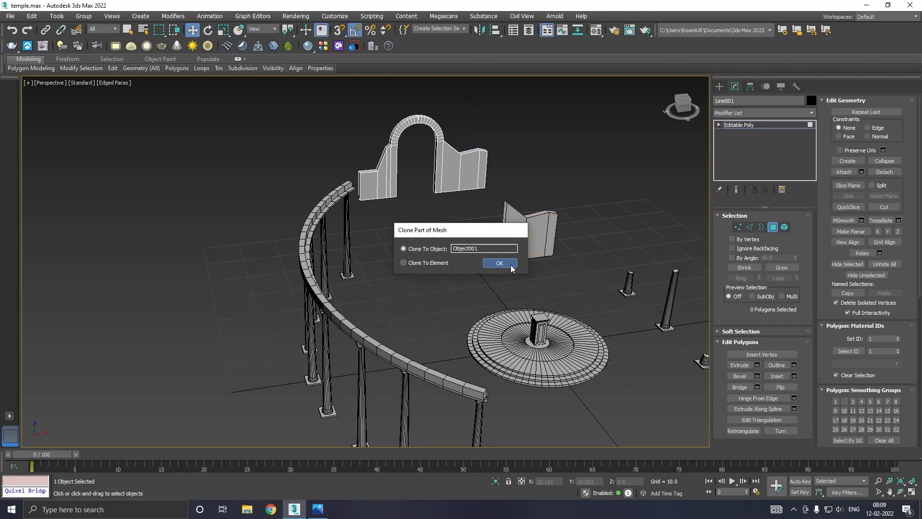
pyautogui.click(499, 263)
pyautogui.click(738, 126)
pyautogui.click(528, 231)
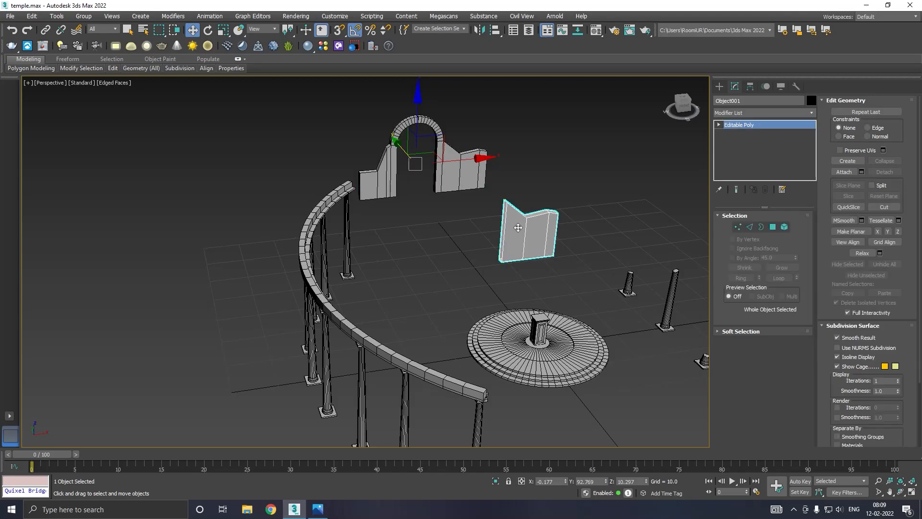
# Step: Cap the open border on the tall side of the cloned wall piece
pyautogui.click(760, 227)
pyautogui.click(499, 257)
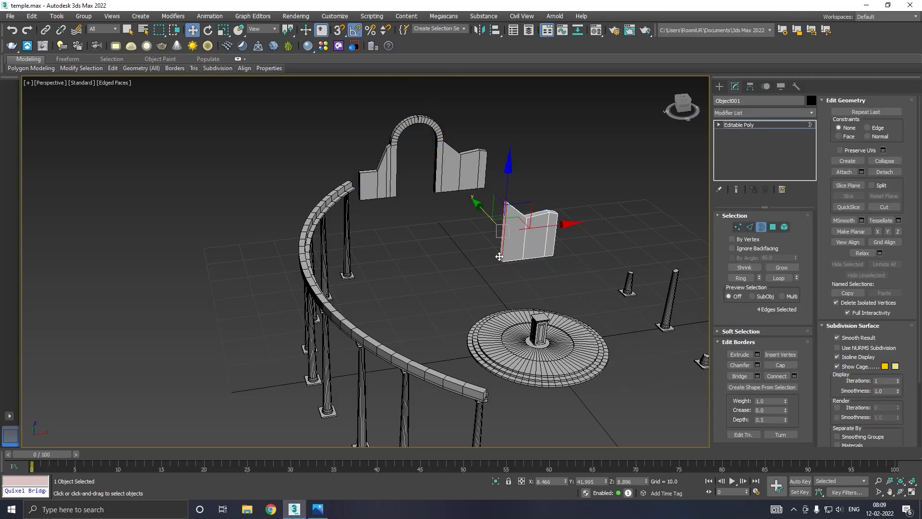
pyautogui.click(780, 365)
# Step: Try to lower the two peak vertices of the cloned wall piece
pyautogui.scroll(5, 515, 226)
pyautogui.click(738, 226)
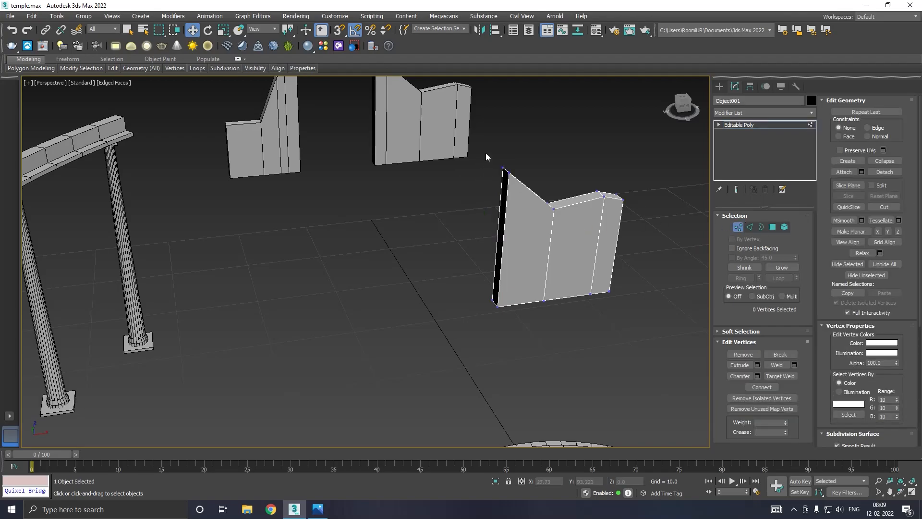
pyautogui.moveTo(522, 183); pyautogui.dragTo(522, 183)
pyautogui.moveTo(510, 133); pyautogui.dragTo(510, 132)
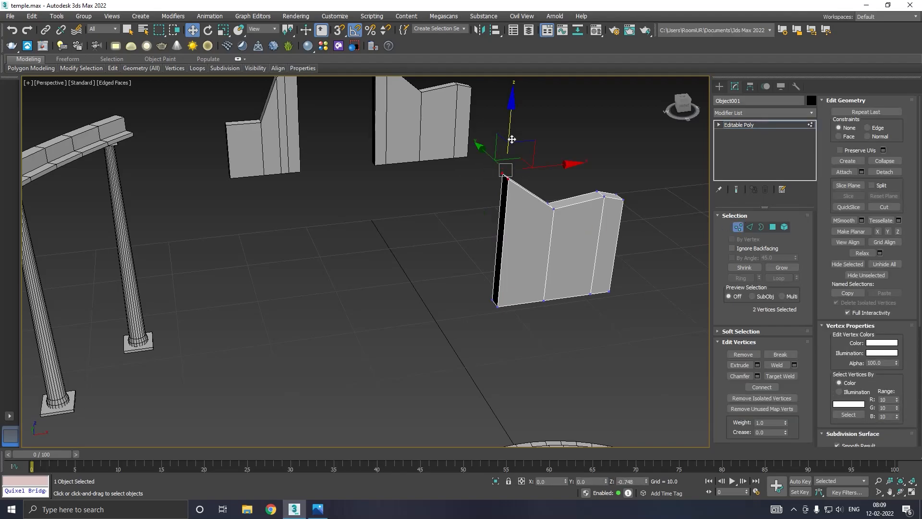
# Step: Extrude the capped polygon on the wall piece's tall side by 2.005
pyautogui.click(772, 228)
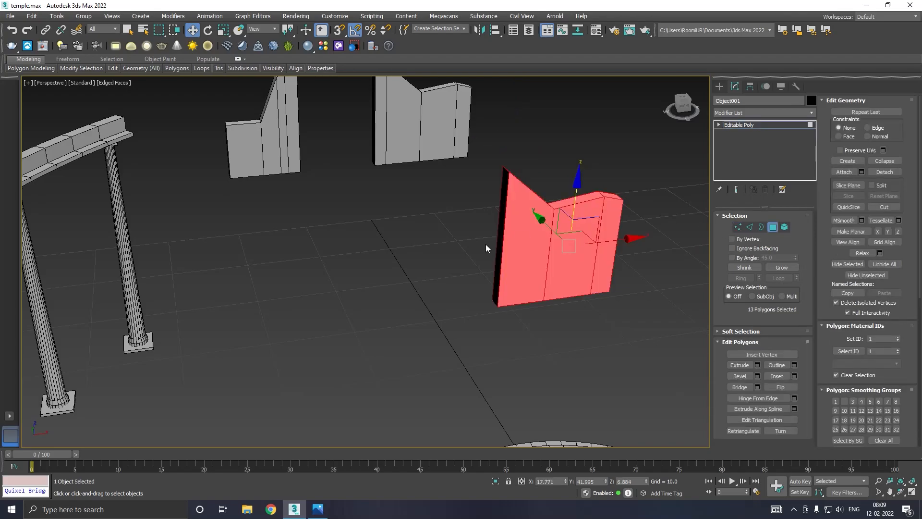
pyautogui.click(501, 249)
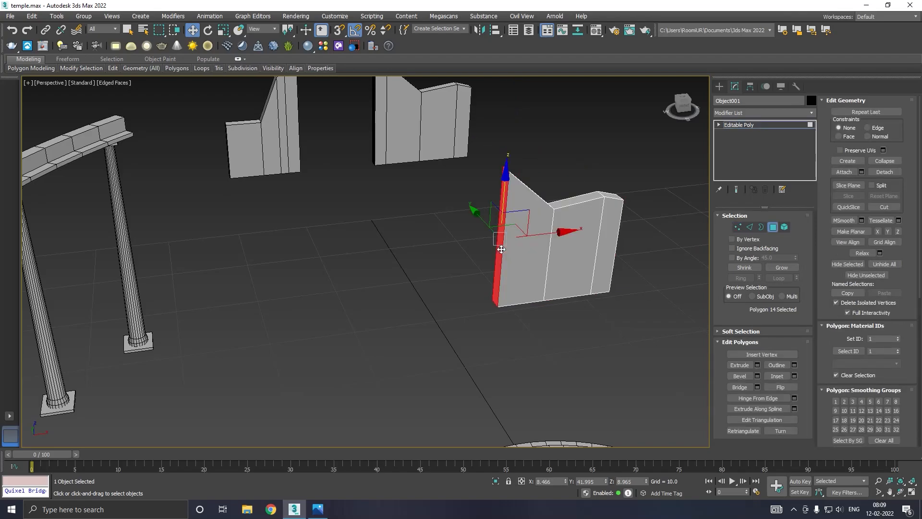
pyautogui.click(758, 364)
pyautogui.moveTo(373, 280)
pyautogui.mouseDown()
pyautogui.moveTo(378, 314)
pyautogui.moveTo(362, 273)
pyautogui.mouseUp()
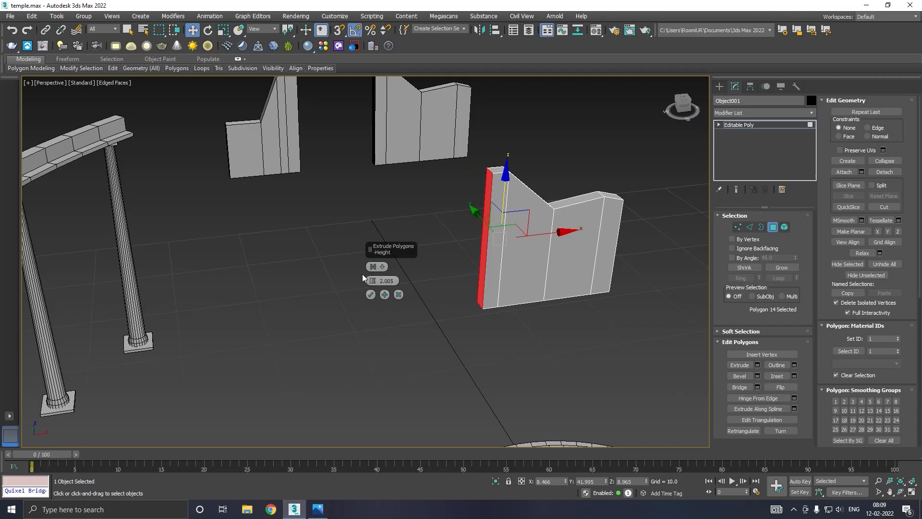
pyautogui.click(370, 295)
# Step: Narrow the wall piece by moving the eight vertices at its low end about 4.5 units along X toward the peak
pyautogui.keyDown('alt'); pyautogui.moveTo(663, 257); pyautogui.dragTo(601, 260, button='middle'); pyautogui.keyUp('alt')
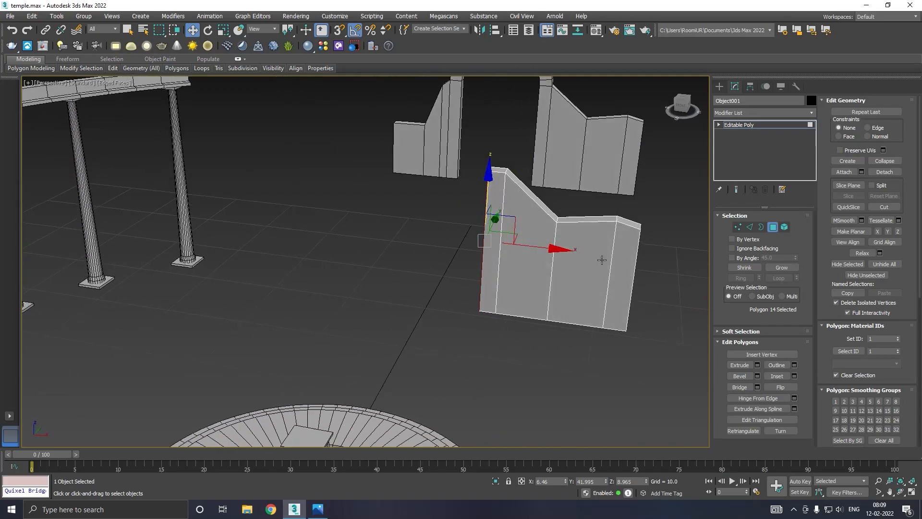
pyautogui.click(739, 228)
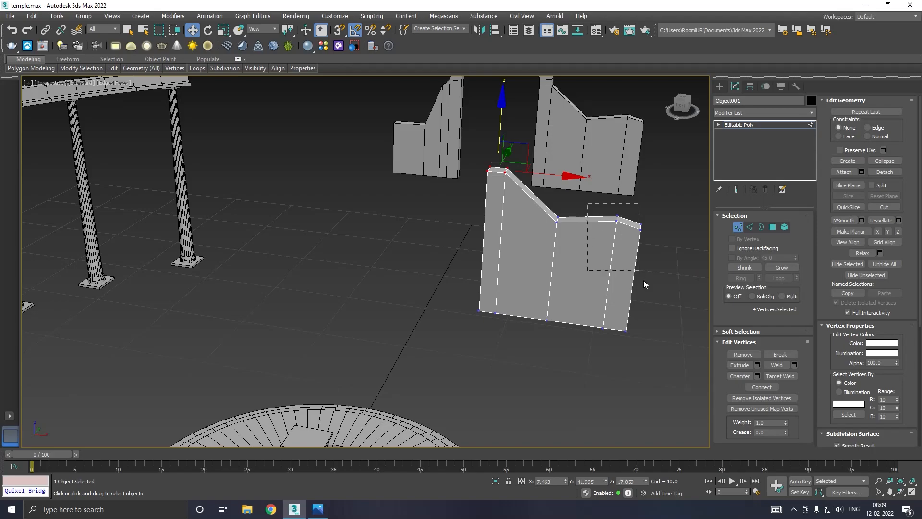
pyautogui.moveTo(665, 376); pyautogui.dragTo(665, 377)
pyautogui.moveTo(664, 280); pyautogui.dragTo(624, 269)
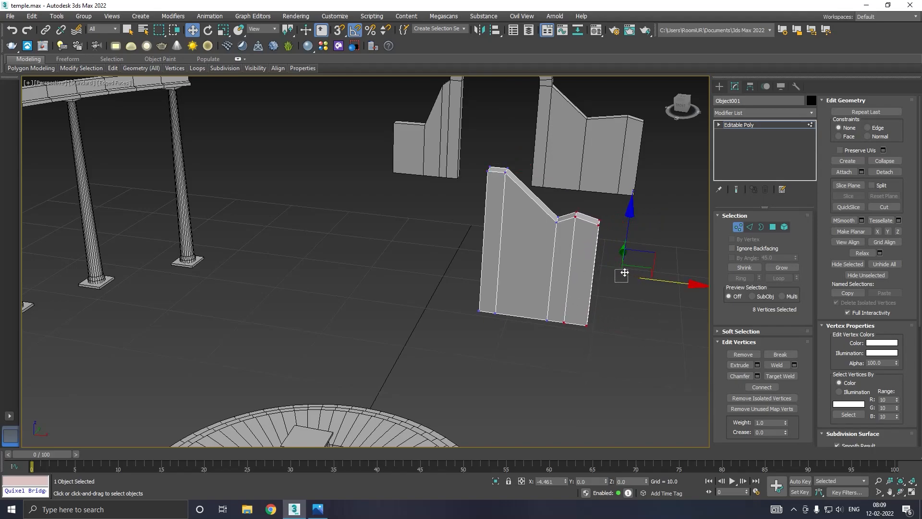
pyautogui.click(767, 124)
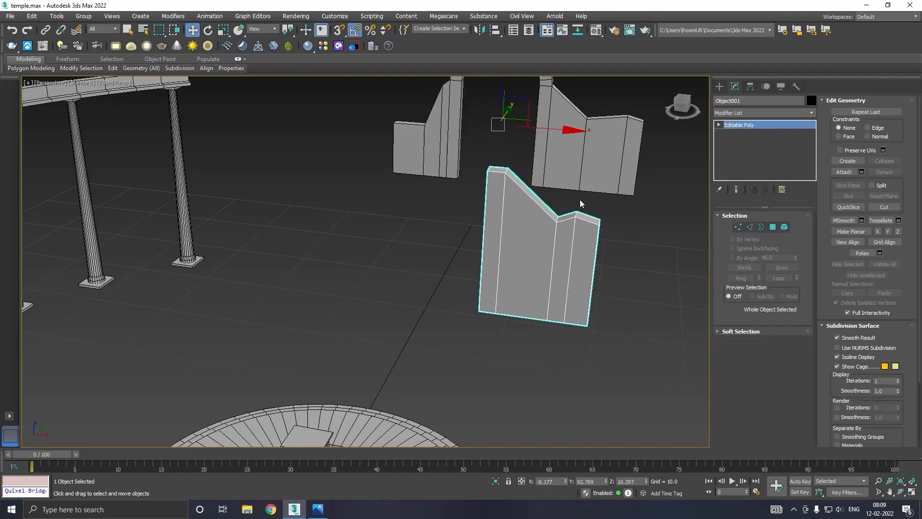
# Step: Center the wall piece's pivot on the object
pyautogui.click(751, 87)
pyautogui.click(753, 153)
pyautogui.click(761, 203)
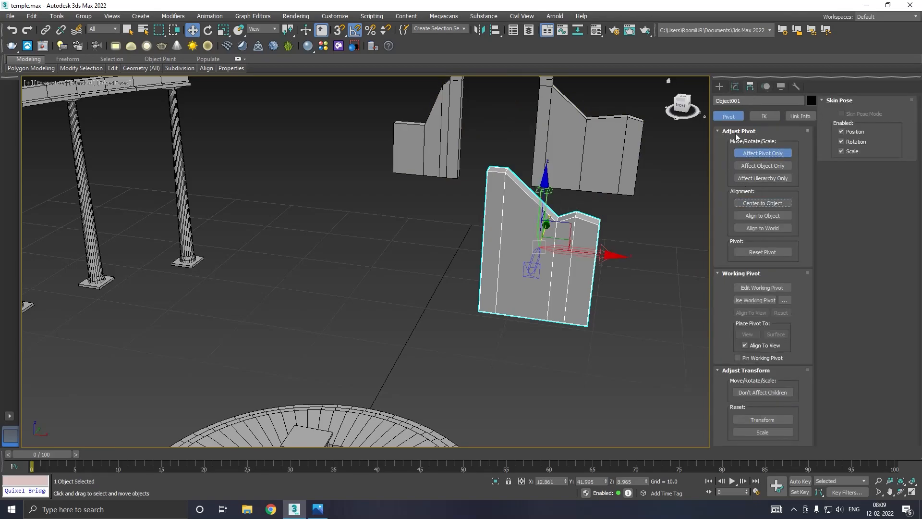
pyautogui.click(734, 87)
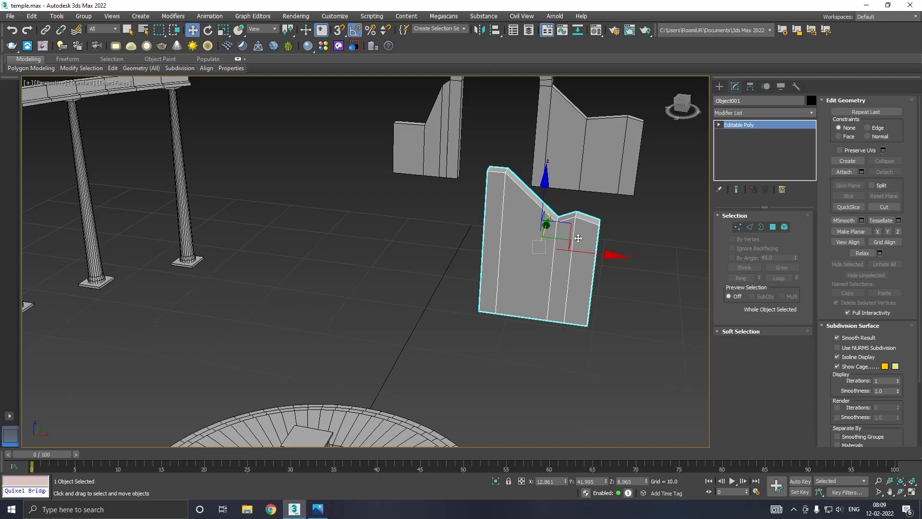
# Step: Rotate the wall piece perpendicular to the arch wall and move it along X to 30.673
pyautogui.press('e')
pyautogui.moveTo(561, 274); pyautogui.dragTo(551, 267)
pyautogui.press('q')
pyautogui.press('w')
pyautogui.moveTo(577, 251); pyautogui.dragTo(742, 254)
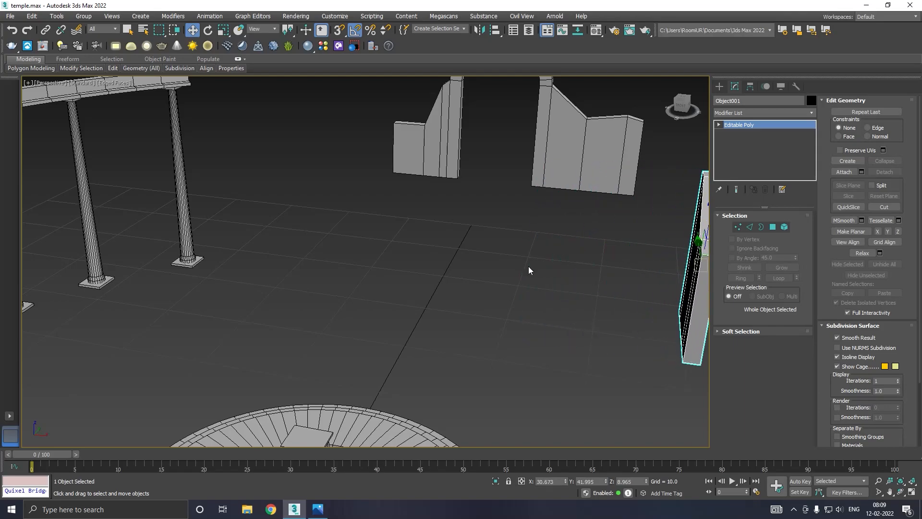
# Step: Position the wall piece at X 33.886, Y 53.949, beyond the row of broken columns, and deselect it
pyautogui.scroll(-2, 528, 267)
pyautogui.keyDown('alt'); pyautogui.moveTo(602, 266); pyautogui.dragTo(449, 270, button='middle'); pyautogui.keyUp('alt')
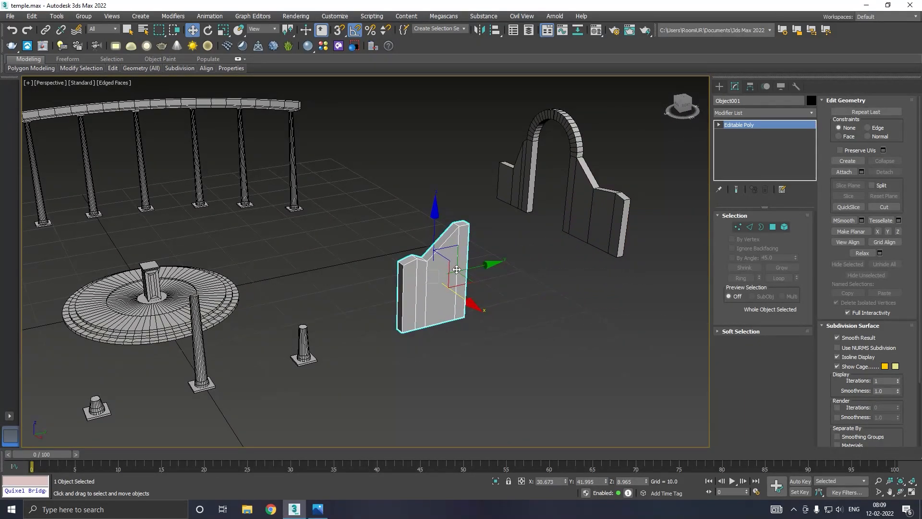
pyautogui.moveTo(448, 270); pyautogui.dragTo(534, 263)
pyautogui.keyDown('alt'); pyautogui.moveTo(439, 256); pyautogui.dragTo(553, 264, button='middle'); pyautogui.keyUp('alt')
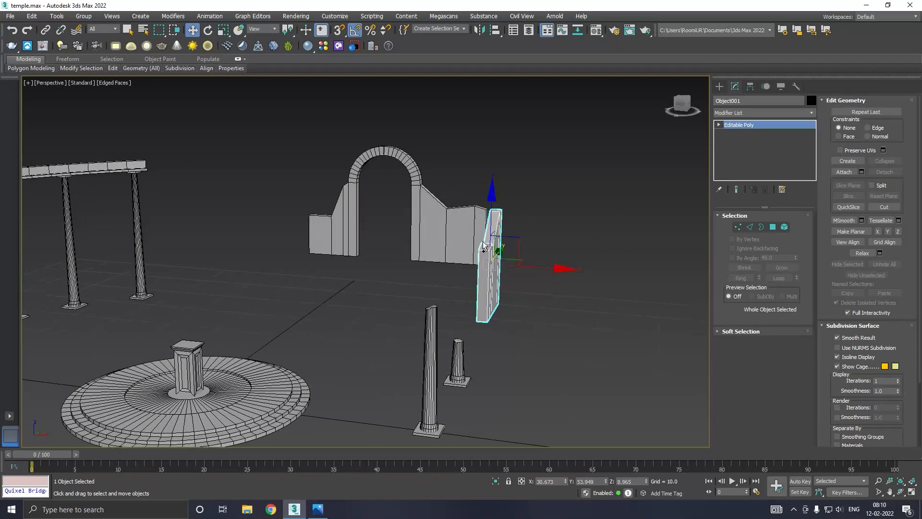
pyautogui.moveTo(541, 267); pyautogui.dragTo(561, 266)
pyautogui.moveTo(561, 265)
pyautogui.keyDown('alt'); pyautogui.mouseDown(button='middle')
pyautogui.moveTo(549, 266)
pyautogui.moveTo(558, 268)
pyautogui.mouseUp(button='middle'); pyautogui.keyUp('alt')
pyautogui.moveTo(557, 268); pyautogui.dragTo(555, 268)
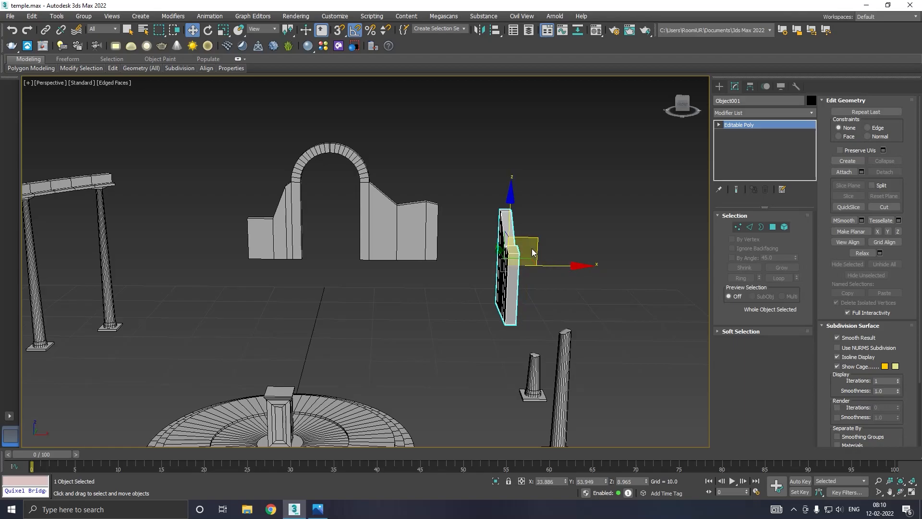
pyautogui.scroll(-3, 535, 249)
pyautogui.keyDown('alt'); pyautogui.moveTo(538, 246); pyautogui.dragTo(541, 273, button='middle'); pyautogui.keyUp('alt')
pyautogui.keyDown('alt'); pyautogui.moveTo(451, 273); pyautogui.dragTo(434, 280, button='middle'); pyautogui.keyUp('alt')
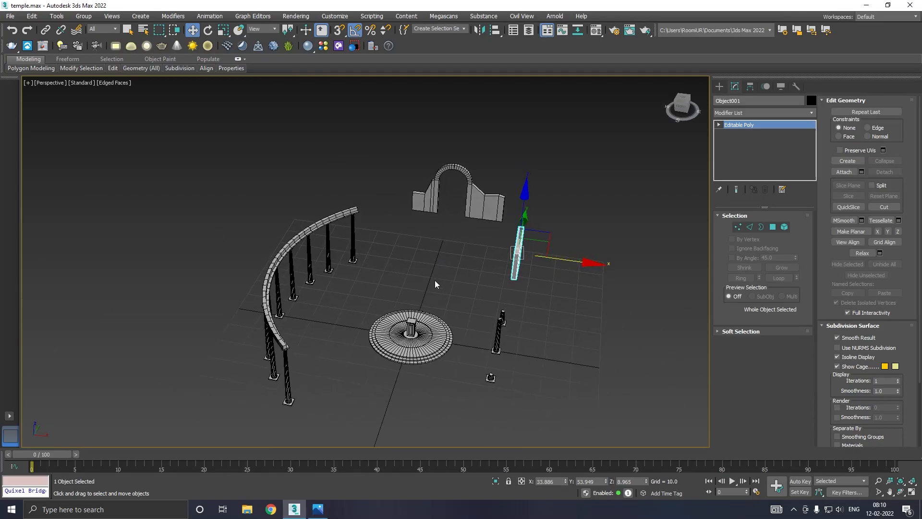
pyautogui.click(427, 247)
# Step: Raise the arch wall above the ground to Z 14.365
pyautogui.keyDown('alt'); pyautogui.moveTo(426, 247); pyautogui.dragTo(423, 270, button='middle'); pyautogui.keyUp('alt')
pyautogui.scroll(3, 435, 238)
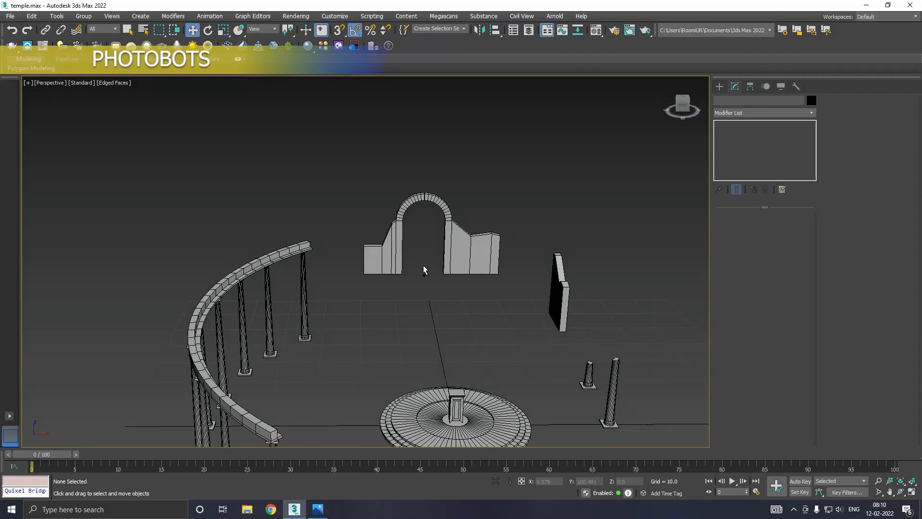
pyautogui.press('f')
pyautogui.scroll(-4, 424, 268)
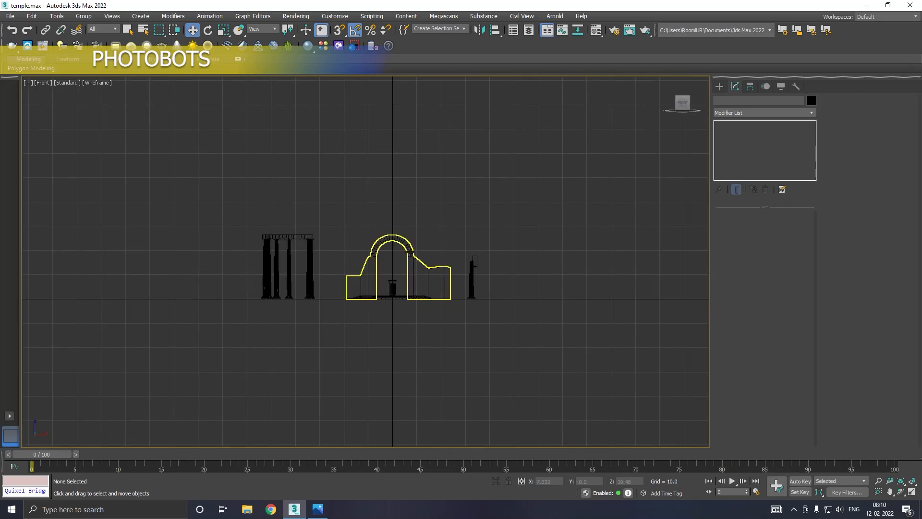
pyautogui.scroll(2, 409, 253)
pyautogui.click(406, 243)
pyautogui.moveTo(389, 234); pyautogui.dragTo(382, 218)
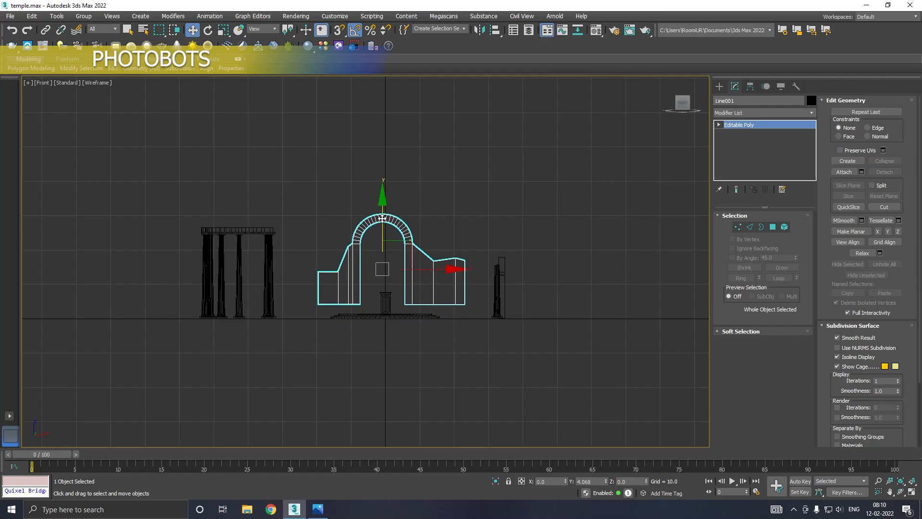
pyautogui.press('p')
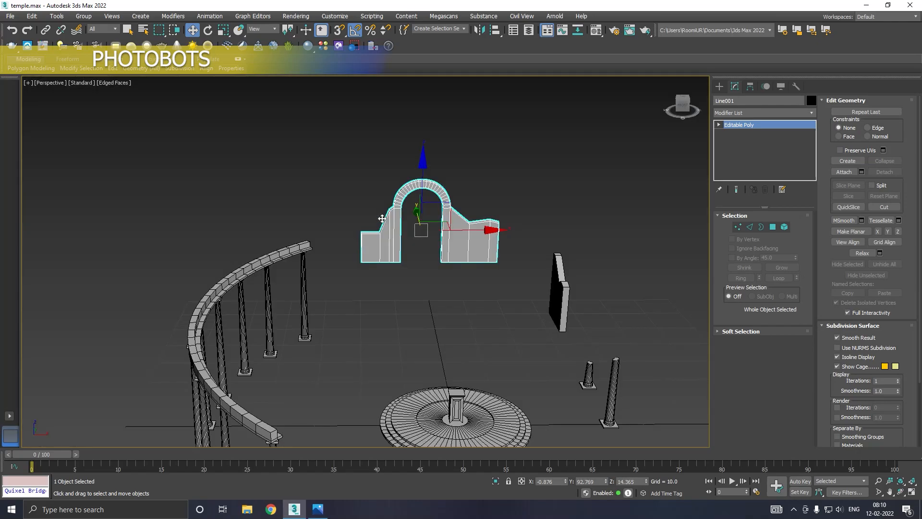
# Step: With grid snapping on, create a straight stair 40 long, 30 wide and 10 high between the arch wall and the fountain
pyautogui.press('t')
pyautogui.scroll(-5, 355, 304)
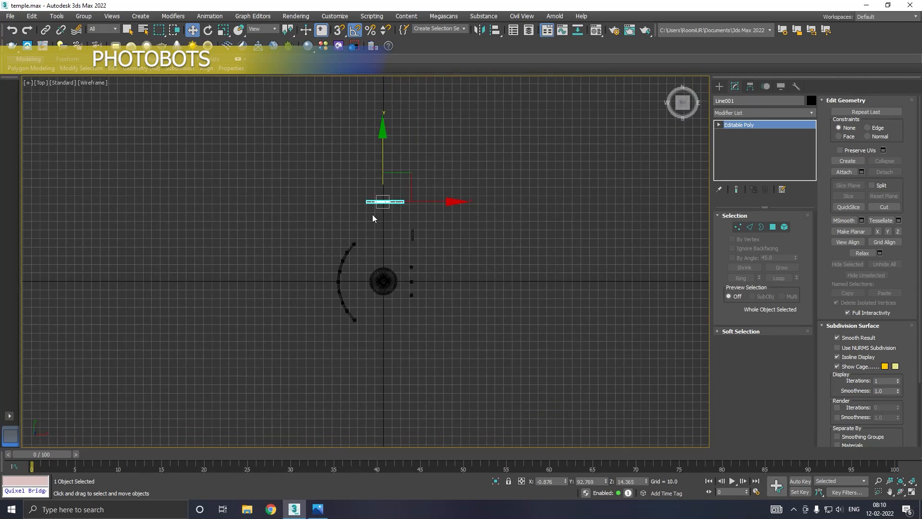
pyautogui.scroll(5, 372, 215)
pyautogui.click(719, 86)
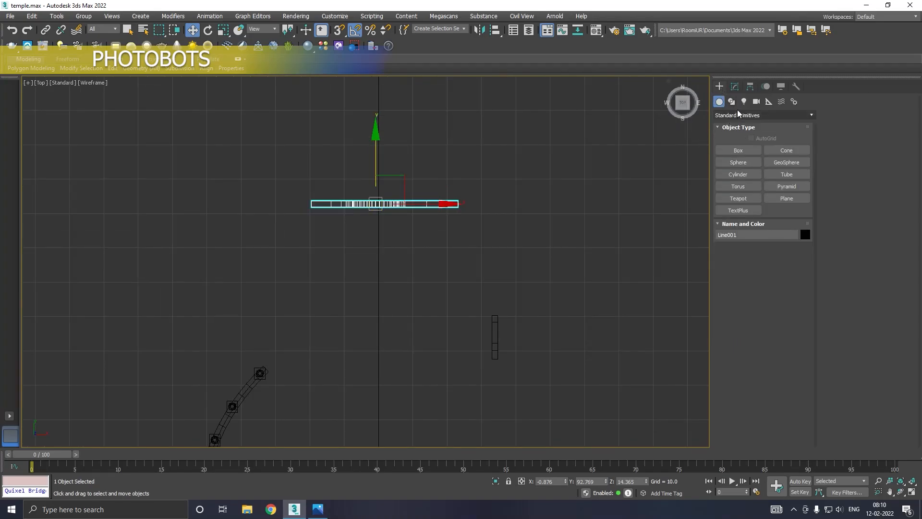
pyautogui.click(756, 115)
pyautogui.click(727, 230)
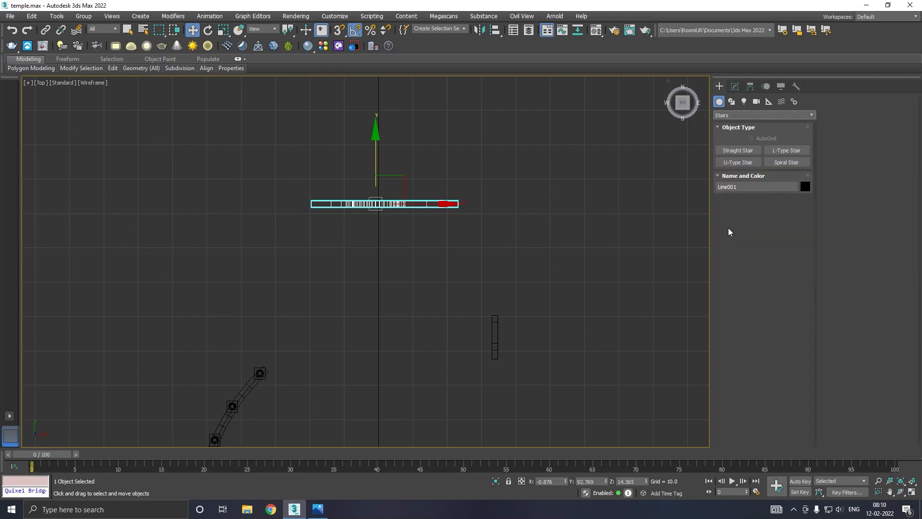
pyautogui.click(738, 150)
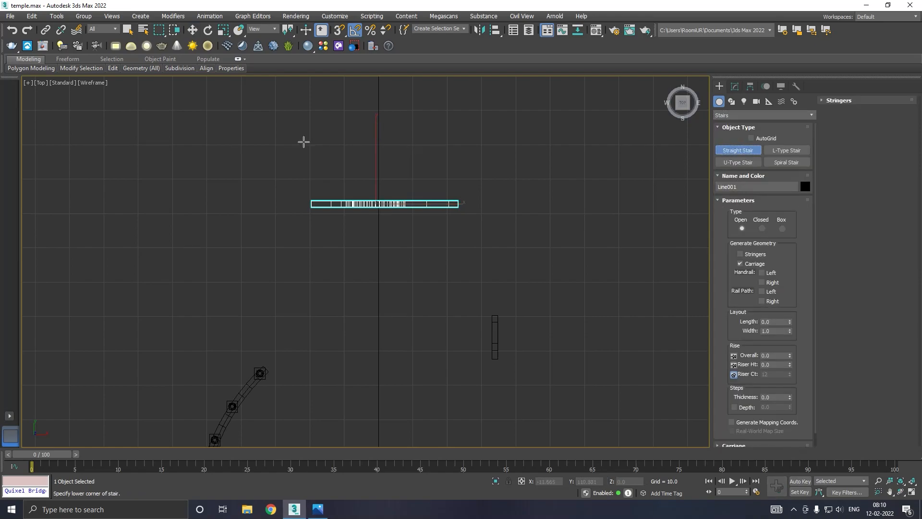
pyautogui.click(339, 30)
pyautogui.moveTo(356, 283); pyautogui.dragTo(481, 282)
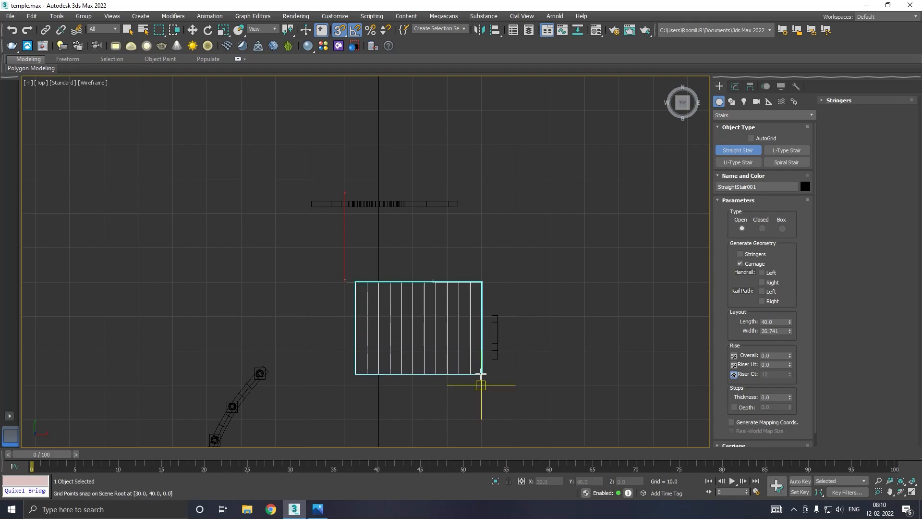
pyautogui.click(480, 374)
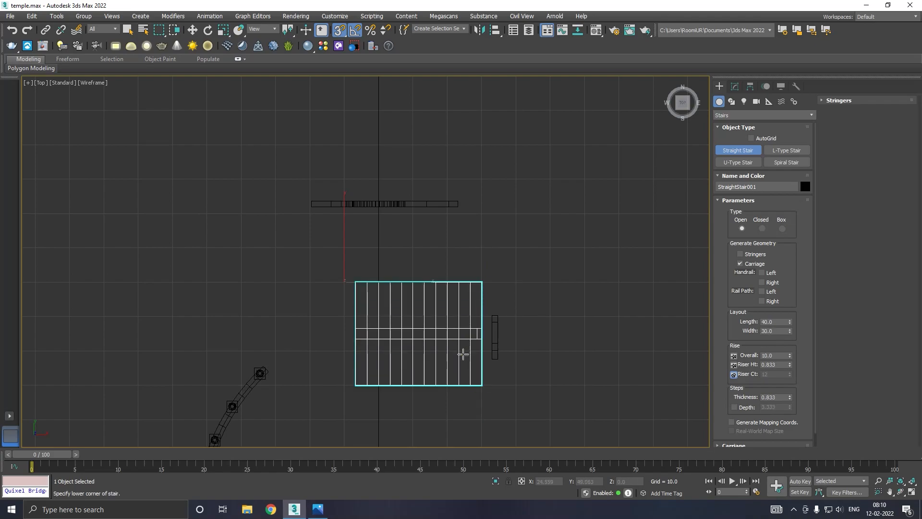
pyautogui.press('w')
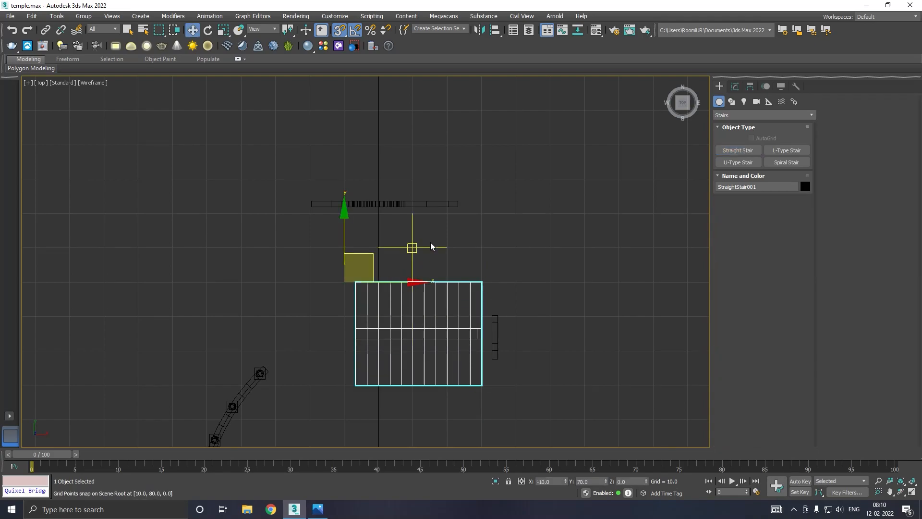
# Step: With snapping off, rotate the stair 90 degrees toward the arch wall and move it to X -15.027, Y 53.228
pyautogui.click(339, 30)
pyautogui.press('e')
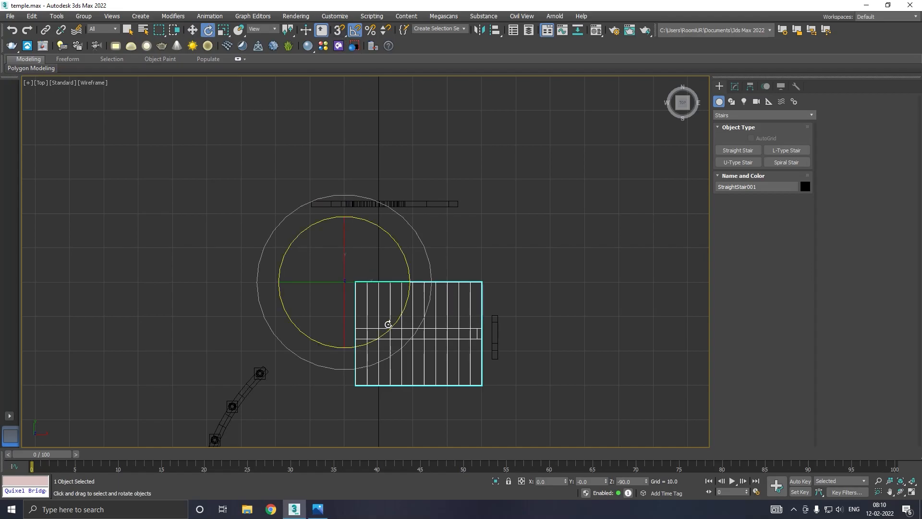
pyautogui.moveTo(388, 330); pyautogui.dragTo(396, 330)
pyautogui.press('w')
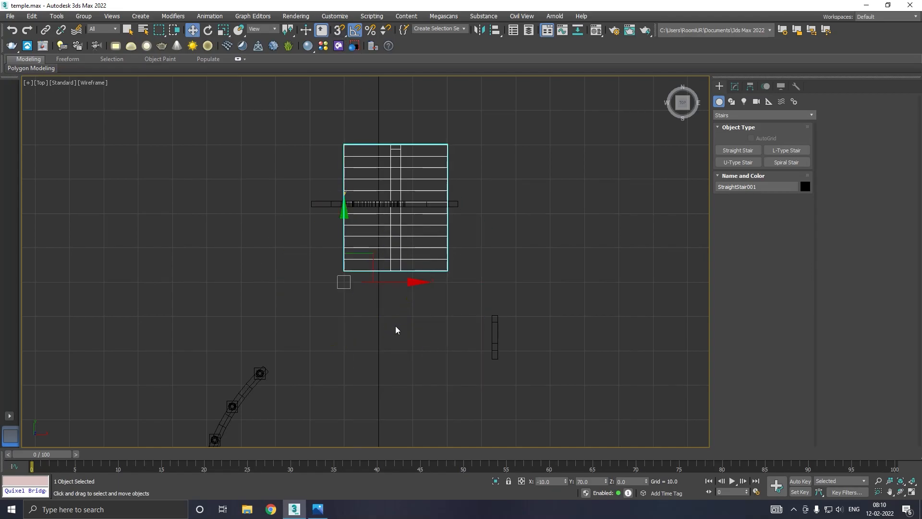
pyautogui.moveTo(345, 236); pyautogui.dragTo(345, 293)
pyautogui.moveTo(392, 339); pyautogui.dragTo(373, 339)
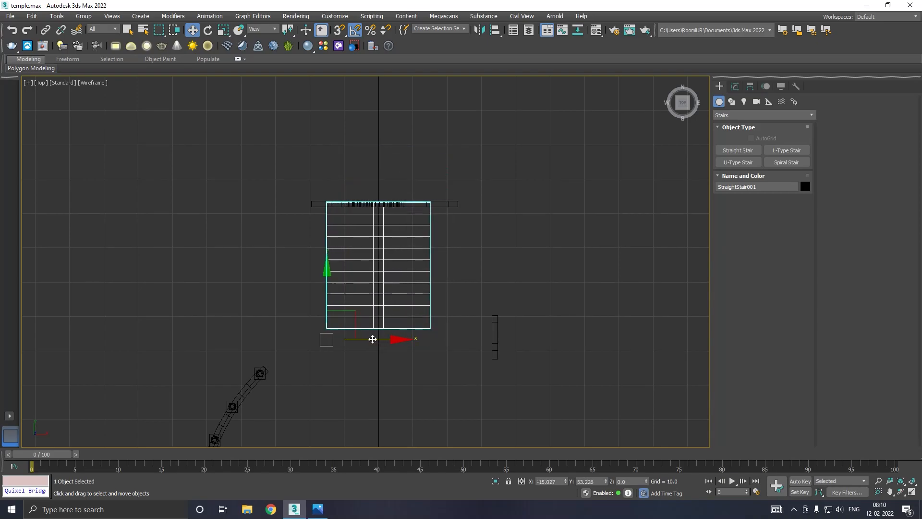
# Step: Apply the grey material to the stair
pyautogui.press('p')
pyautogui.keyDown('alt'); pyautogui.moveTo(401, 308); pyautogui.dragTo(468, 309, button='middle'); pyautogui.keyUp('alt')
pyautogui.scroll(3, 418, 304)
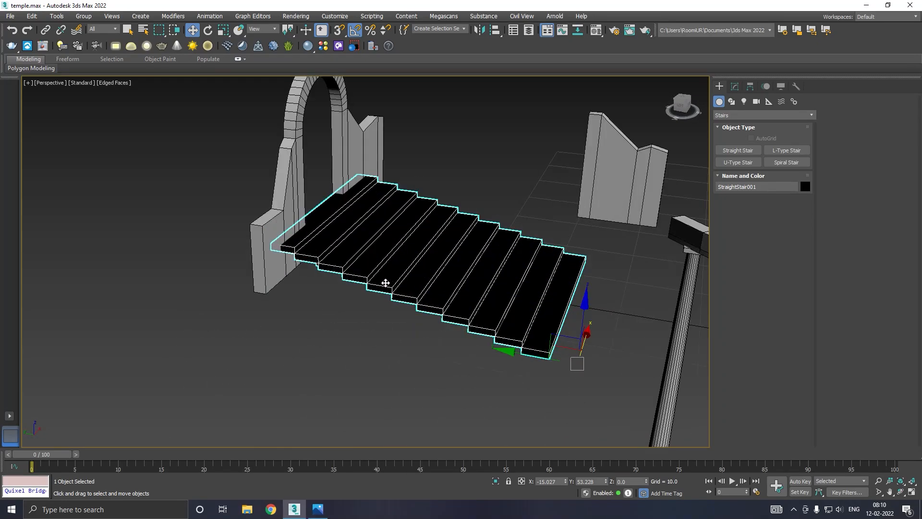
pyautogui.press('m')
pyautogui.click(83, 249)
pyautogui.press('m')
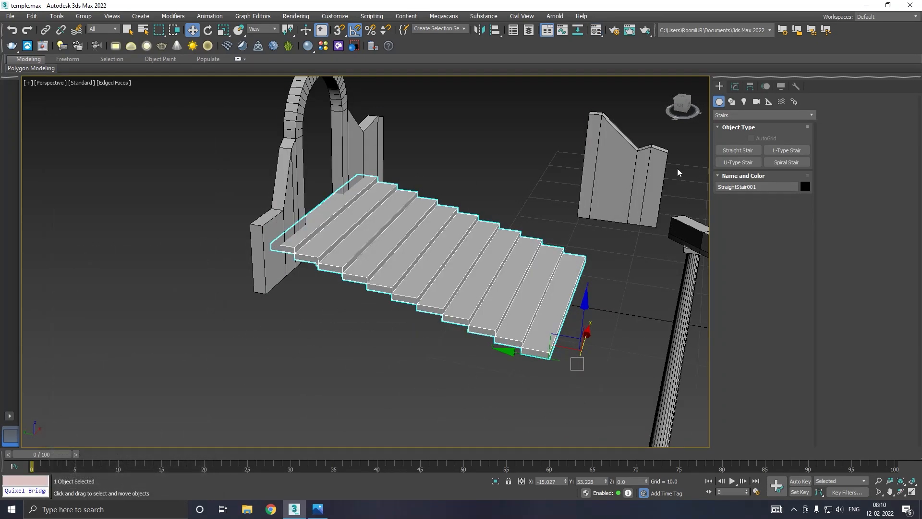
# Step: Change the stair type to Box and set its length to 35.6 and width to 22.2
pyautogui.click(735, 86)
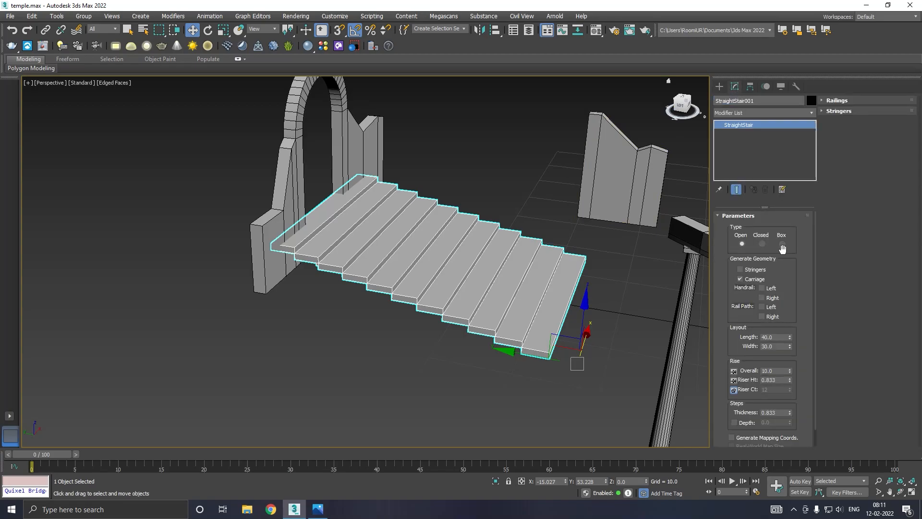
pyautogui.click(762, 244)
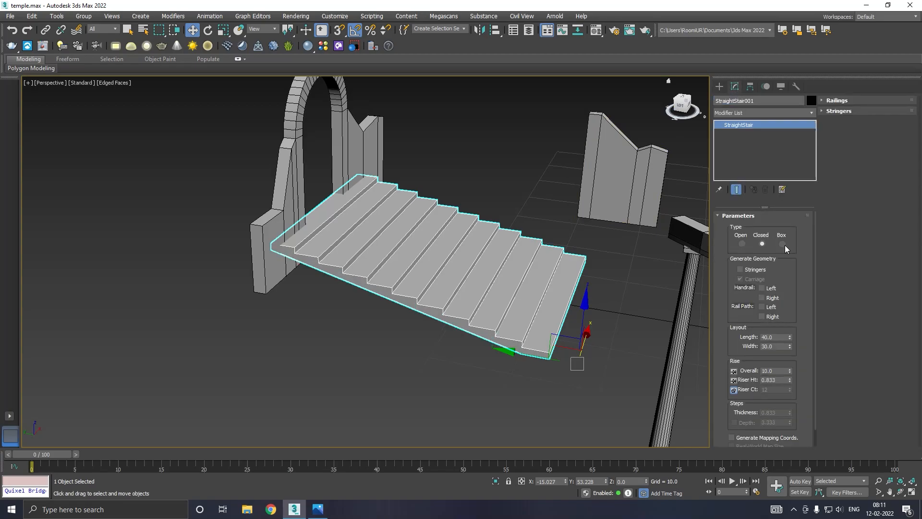
pyautogui.click(782, 243)
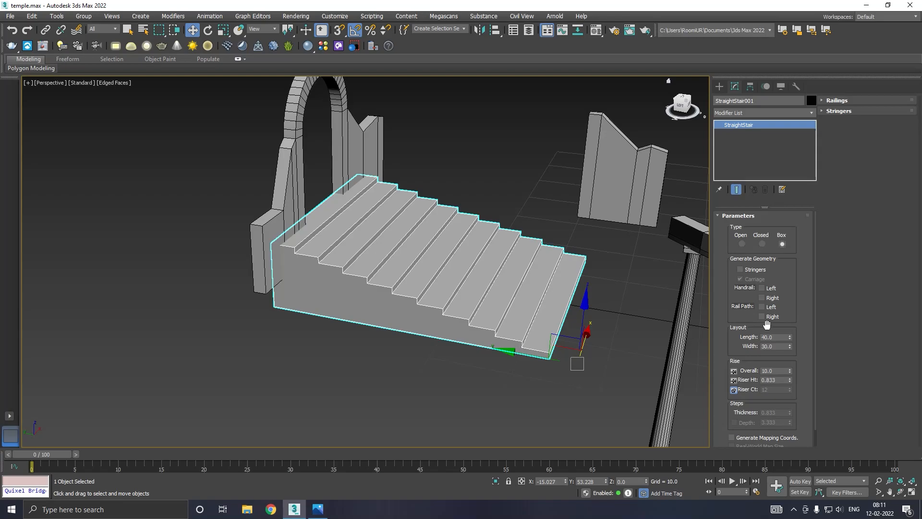
pyautogui.moveTo(790, 347)
pyautogui.mouseDown()
pyautogui.moveTo(794, 356)
pyautogui.moveTo(790, 342)
pyautogui.mouseUp()
pyautogui.keyDown('alt'); pyautogui.moveTo(640, 356); pyautogui.dragTo(613, 363, button='middle'); pyautogui.keyUp('alt')
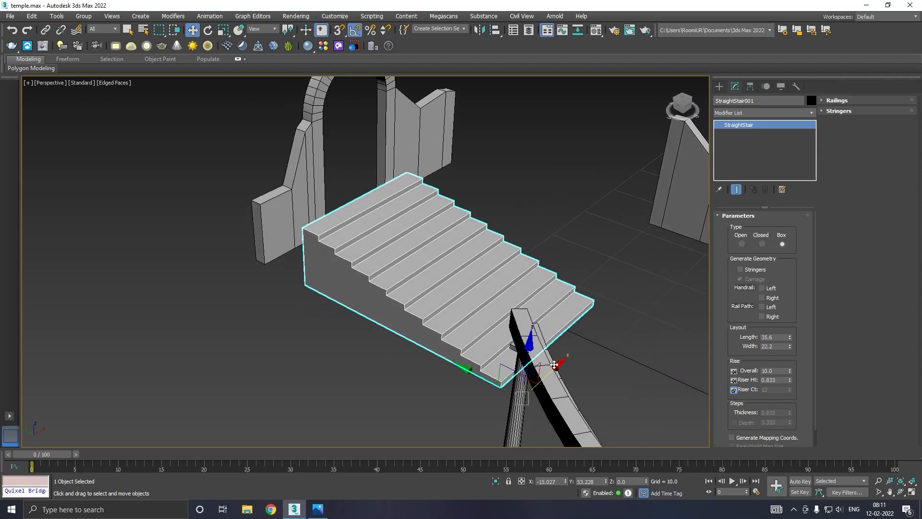
# Step: Move the stair to X -10.382 and into the arch opening along Y, and center its pivot on the object
pyautogui.moveTo(556, 365); pyautogui.dragTo(578, 348)
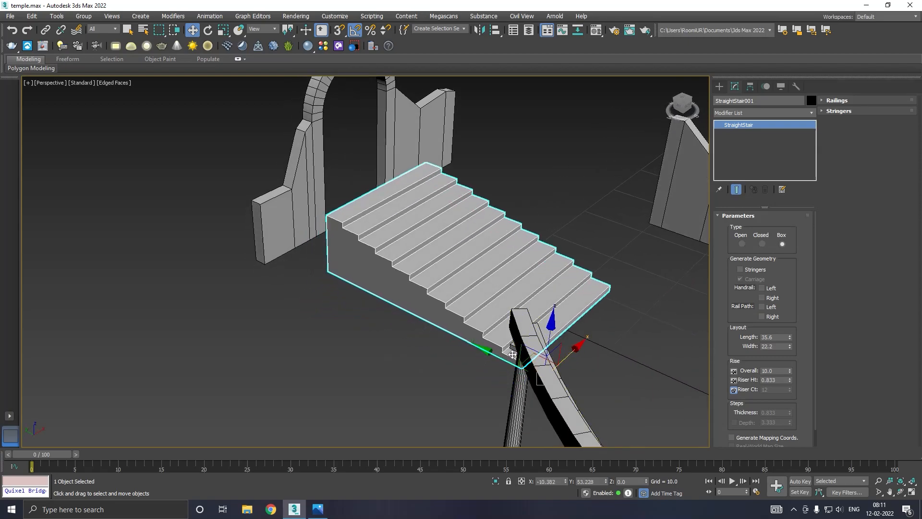
pyautogui.moveTo(500, 356); pyautogui.dragTo(465, 344)
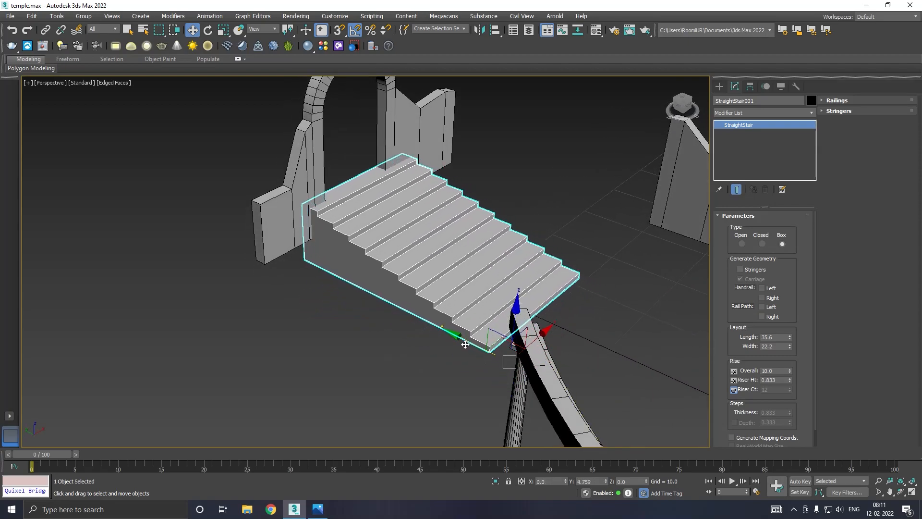
pyautogui.press('r')
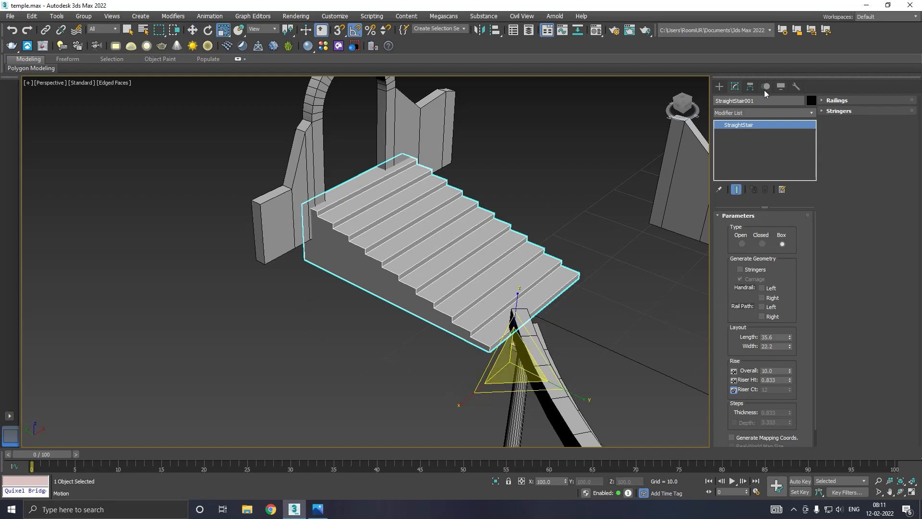
pyautogui.click(750, 86)
pyautogui.click(759, 153)
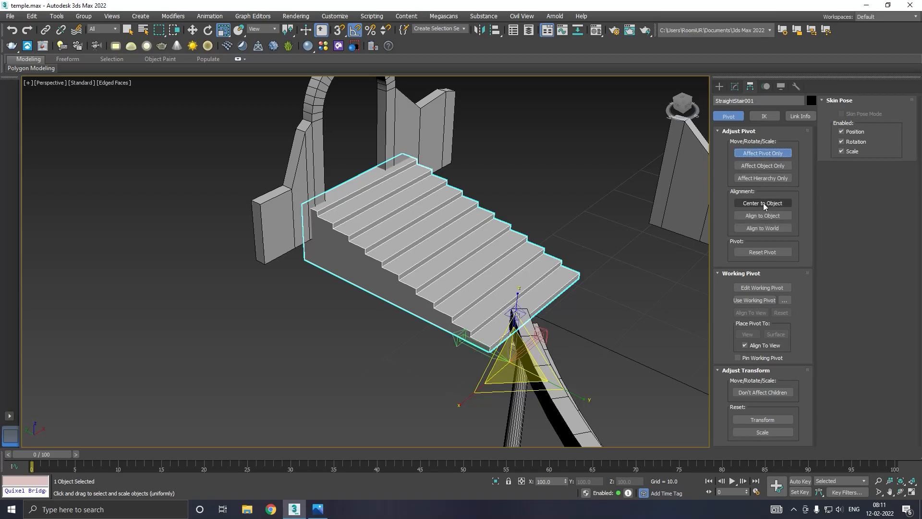
pyautogui.click(763, 203)
pyautogui.click(735, 87)
# Step: Scale the stair down uniformly and move it into the arch wall at Y 83.04
pyautogui.moveTo(433, 244); pyautogui.dragTo(356, 231)
pyautogui.press('q')
pyautogui.press('w')
pyautogui.press('e')
pyautogui.press('r')
pyautogui.moveTo(411, 250); pyautogui.dragTo(412, 241)
pyautogui.keyDown('alt'); pyautogui.moveTo(398, 239); pyautogui.dragTo(438, 246, button='middle'); pyautogui.keyUp('alt')
pyautogui.press('w')
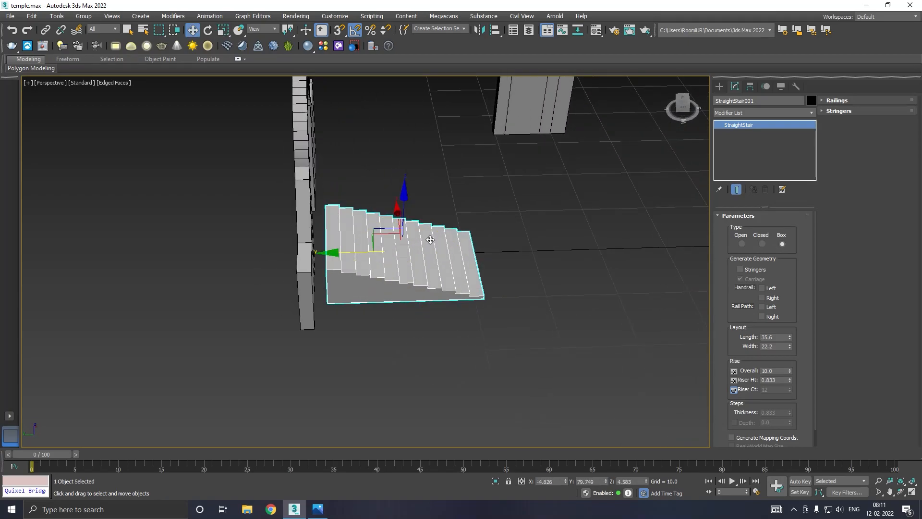
pyautogui.moveTo(338, 256); pyautogui.dragTo(315, 255)
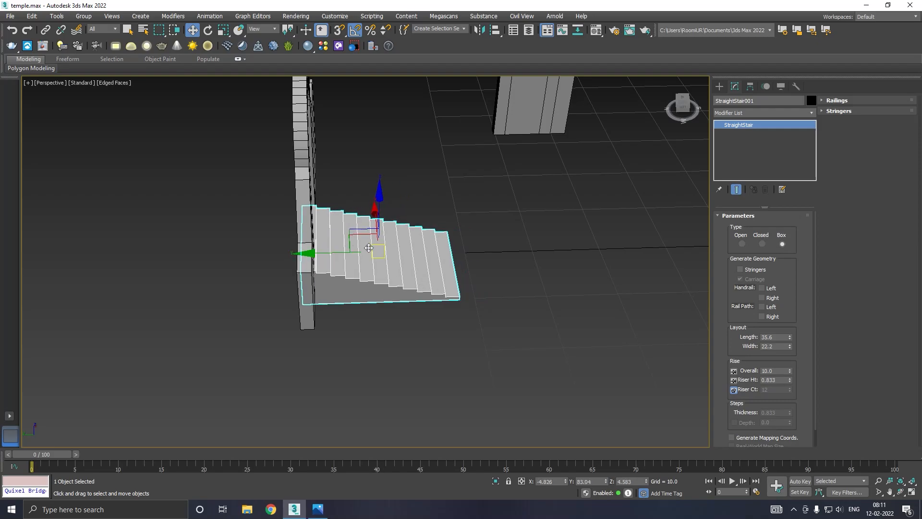
# Step: Center the stair on the arch opening at X -0.989 and pull it back to Y 81.622
pyautogui.keyDown('alt'); pyautogui.moveTo(374, 250); pyautogui.dragTo(285, 259, button='middle'); pyautogui.keyUp('alt')
pyautogui.moveTo(451, 246); pyautogui.dragTo(472, 246)
pyautogui.keyDown('alt'); pyautogui.moveTo(475, 242); pyautogui.dragTo(470, 221, button='middle'); pyautogui.keyUp('alt')
pyautogui.scroll(4, 353, 222)
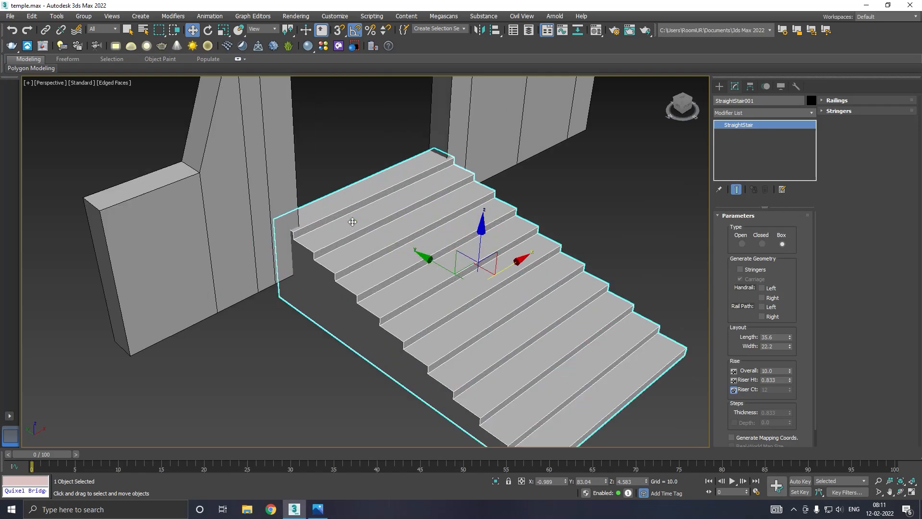
pyautogui.moveTo(426, 251); pyautogui.dragTo(450, 264)
pyautogui.keyDown('alt'); pyautogui.moveTo(449, 260); pyautogui.dragTo(317, 248, button='middle'); pyautogui.keyUp('alt')
pyautogui.scroll(-5, 367, 250)
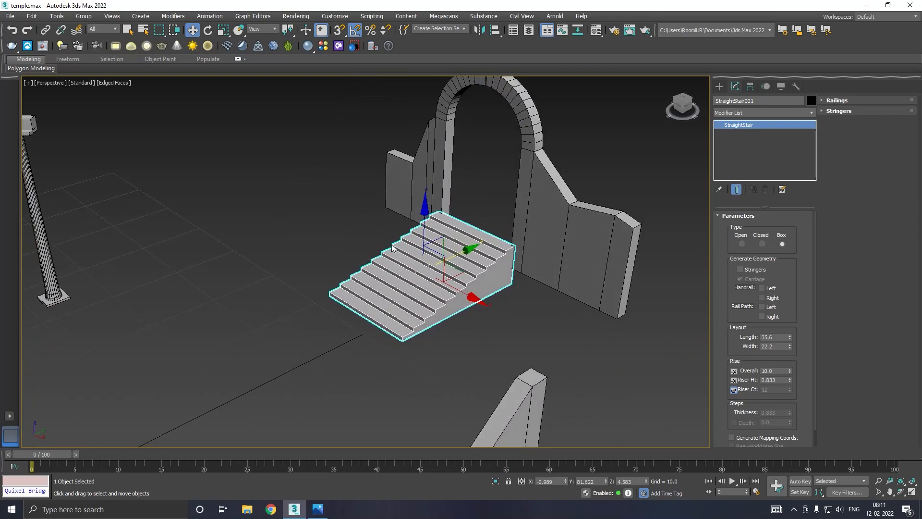
# Step: Select all bottom vertices of the arch wall and lower them to Z 0.032
pyautogui.click(563, 244)
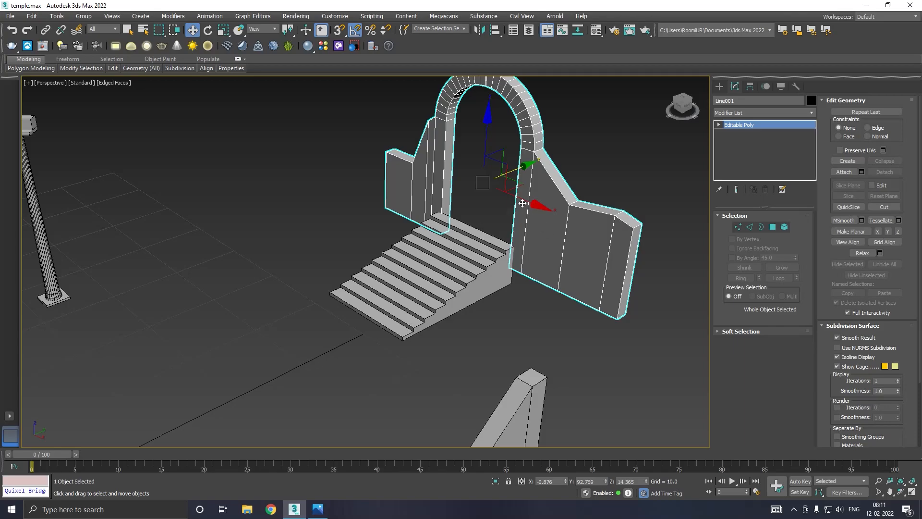
pyautogui.press('f')
pyautogui.click(738, 227)
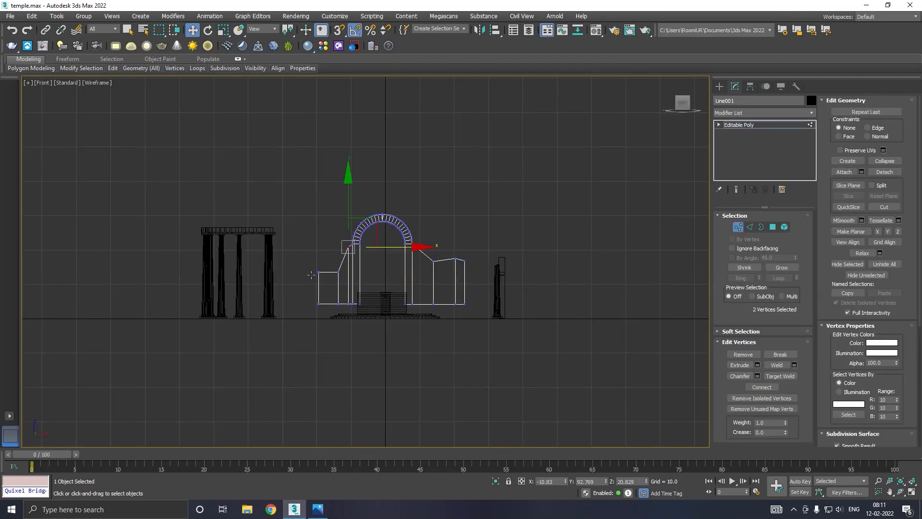
pyautogui.moveTo(319, 297); pyautogui.dragTo(532, 335)
pyautogui.scroll(3, 377, 307)
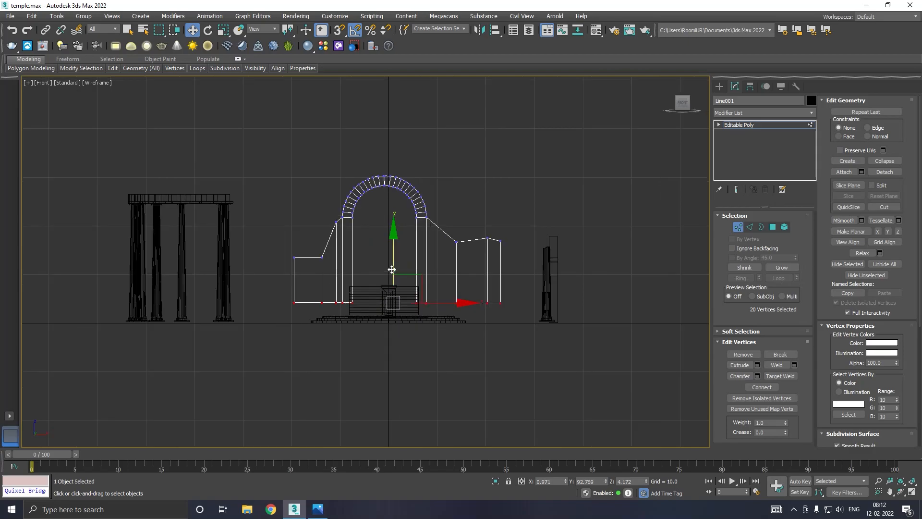
pyautogui.moveTo(391, 259); pyautogui.dragTo(399, 280)
pyautogui.press('p')
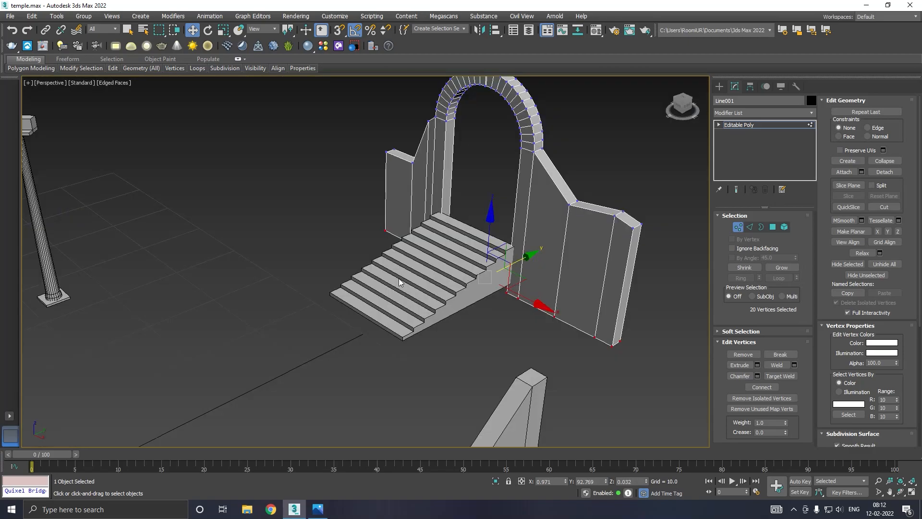
# Step: Raise the arch wall's bottom vertices to Z 1.922
pyautogui.scroll(2, 488, 252)
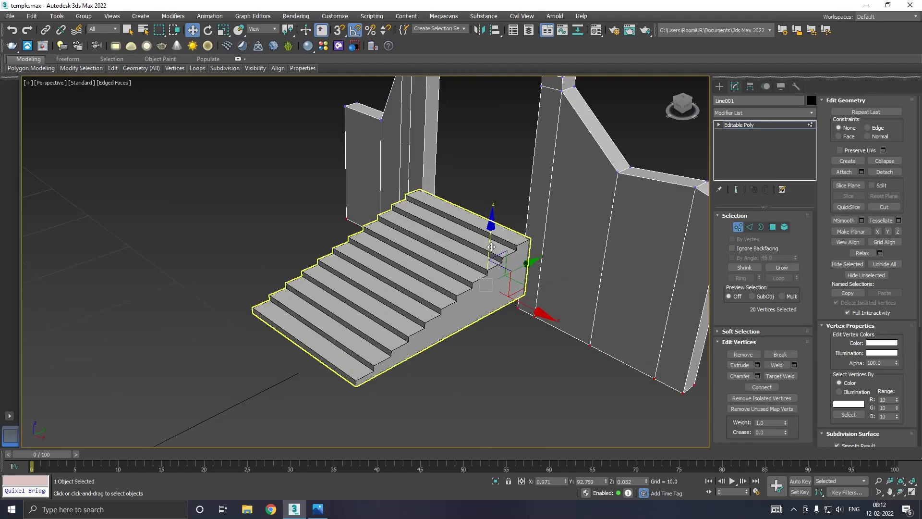
pyautogui.moveTo(488, 245); pyautogui.dragTo(485, 226)
pyautogui.scroll(-4, 485, 226)
pyautogui.keyDown('alt'); pyautogui.moveTo(486, 230); pyautogui.dragTo(550, 236, button='middle'); pyautogui.keyUp('alt')
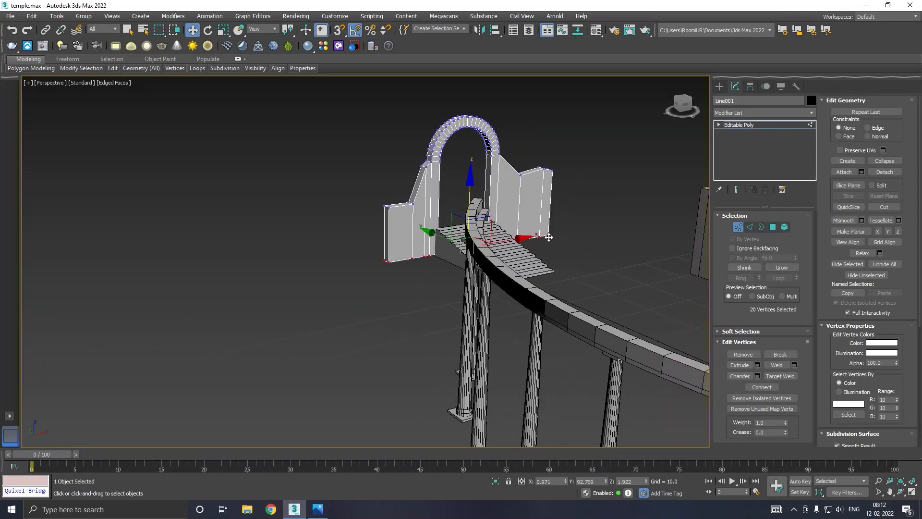
# Step: Lower the arch wall's bottom vertices to ground level at Z 0.06 and leave vertex editing
pyautogui.press('f')
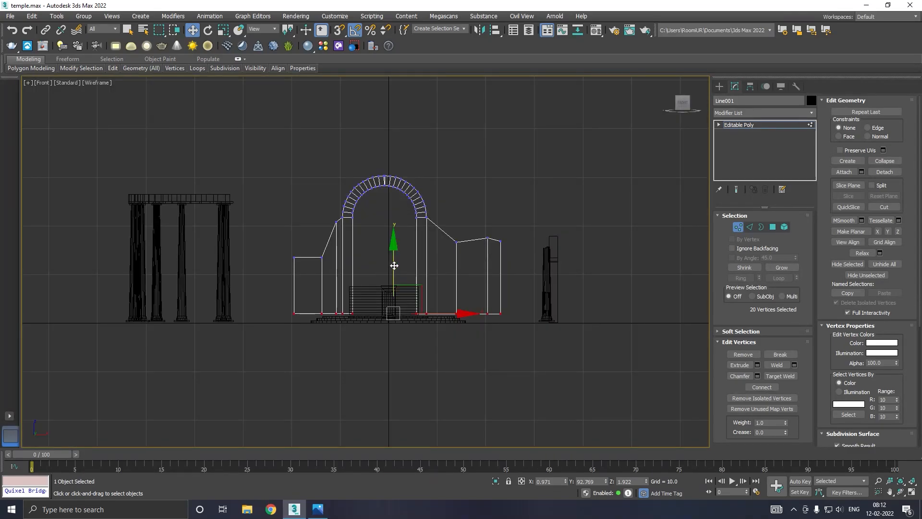
pyautogui.moveTo(394, 266); pyautogui.dragTo(394, 274)
pyautogui.scroll(4, 377, 298)
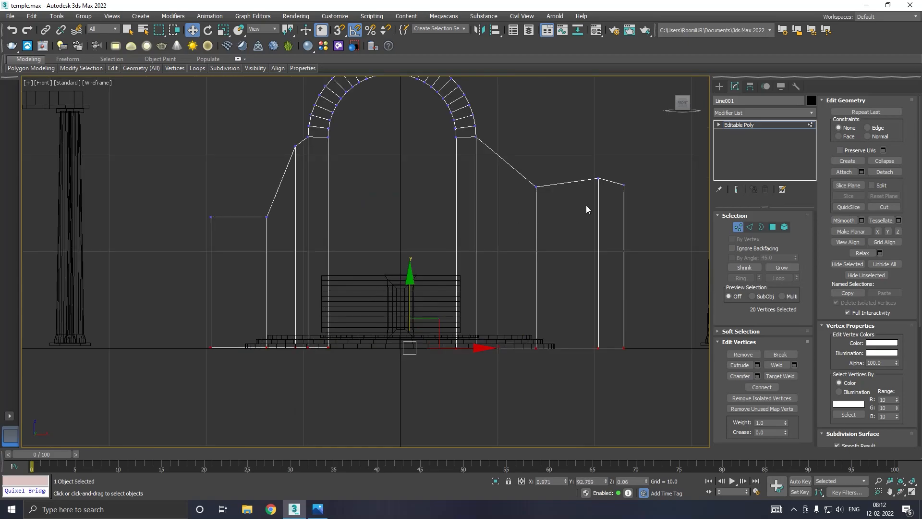
pyautogui.click(740, 125)
# Step: Select the stair and lower it to Z 3.196, down to the ground
pyautogui.click(394, 319)
pyautogui.click(365, 310)
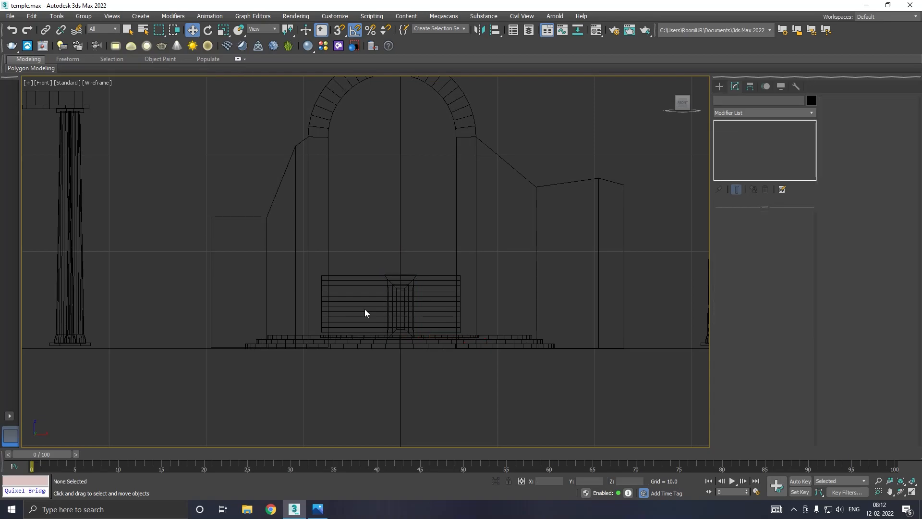
pyautogui.click(360, 293)
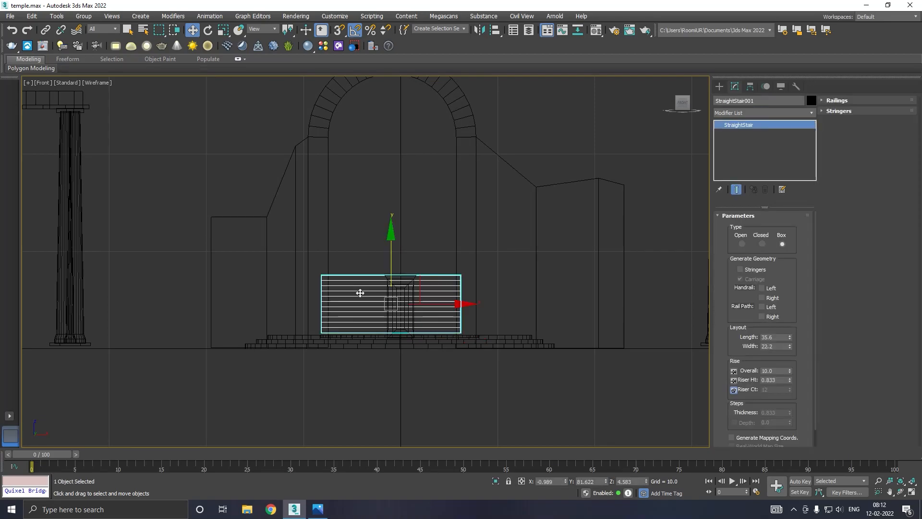
pyautogui.press('p')
pyautogui.keyDown('alt'); pyautogui.moveTo(376, 290); pyautogui.dragTo(468, 245, button='middle'); pyautogui.keyUp('alt')
pyautogui.scroll(5, 469, 247)
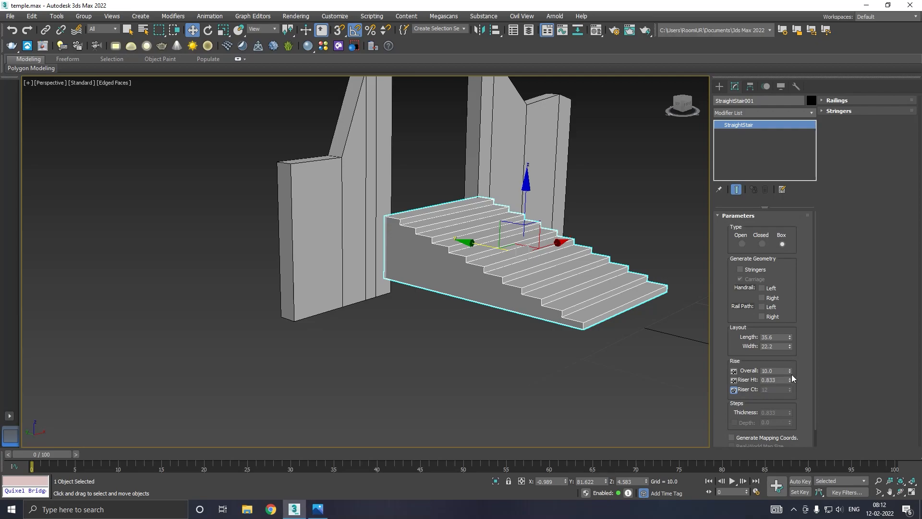
pyautogui.moveTo(528, 197); pyautogui.dragTo(532, 213)
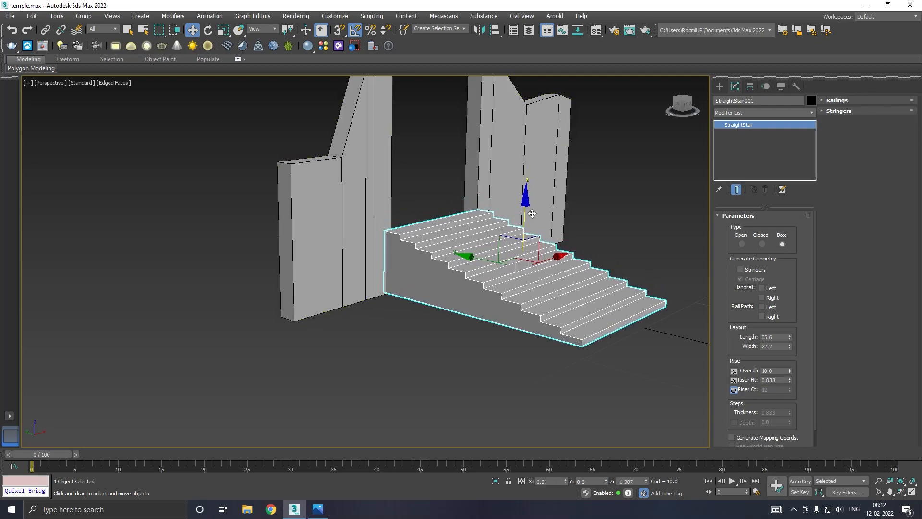
# Step: Shorten the stair's length to 29.904
pyautogui.keyDown('alt'); pyautogui.moveTo(532, 213); pyautogui.dragTo(425, 221, button='middle'); pyautogui.keyUp('alt')
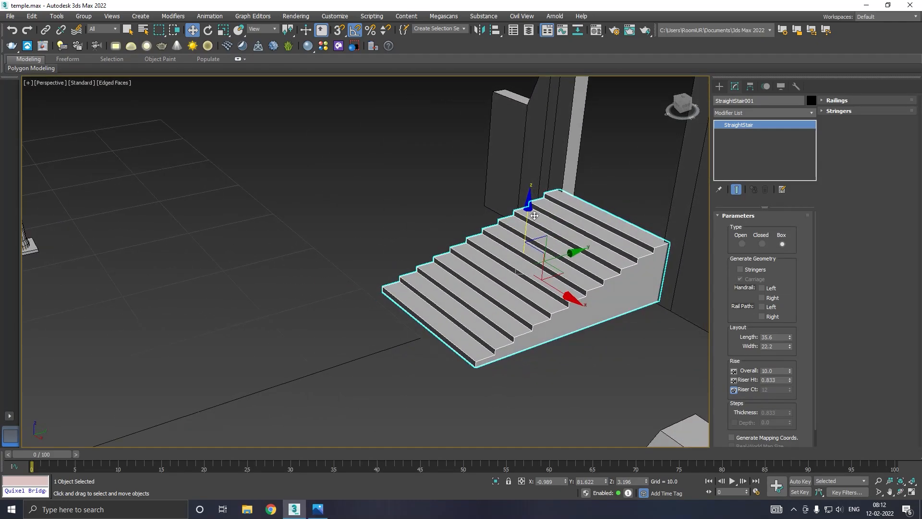
pyautogui.scroll(-8, 535, 215)
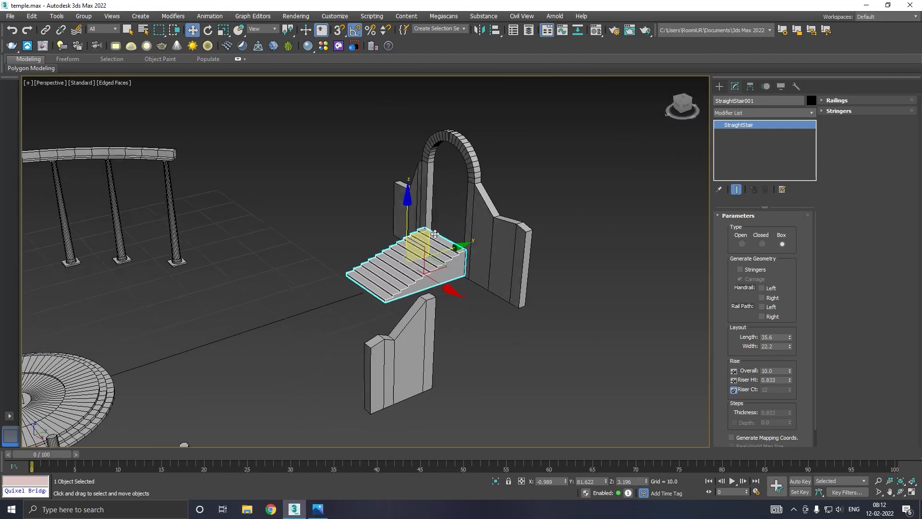
pyautogui.keyDown('alt'); pyautogui.moveTo(434, 234); pyautogui.dragTo(410, 226, button='middle'); pyautogui.keyUp('alt')
pyautogui.press('z')
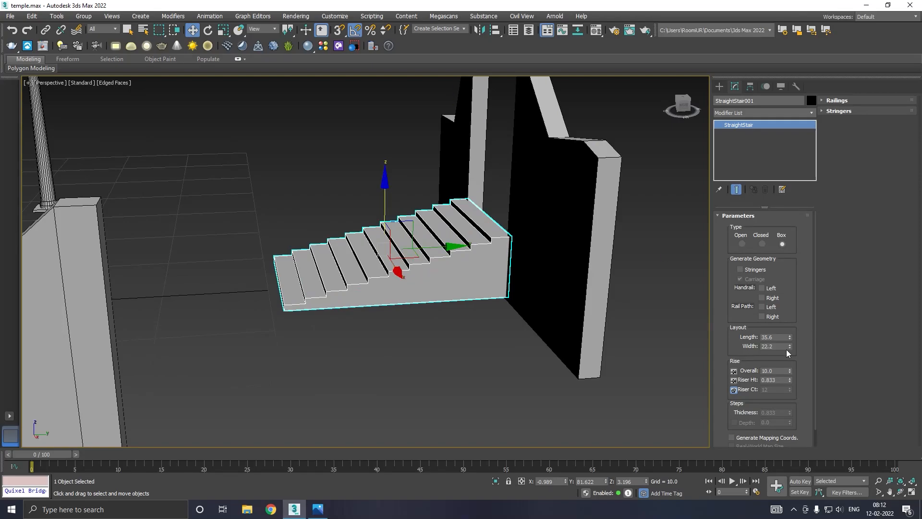
pyautogui.moveTo(788, 336); pyautogui.dragTo(790, 352)
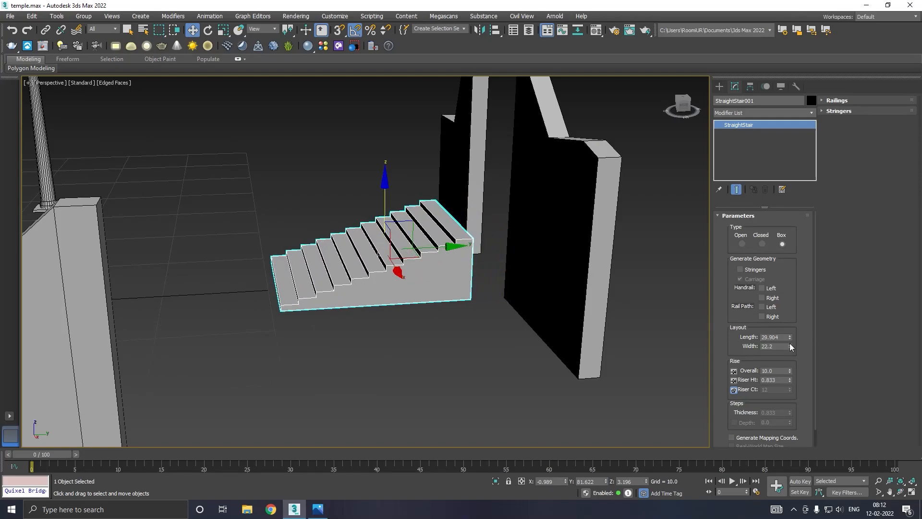
# Step: Move the stair back against the arch wall at Y 85.263 and convert it to an Editable Poly
pyautogui.moveTo(414, 262); pyautogui.dragTo(474, 243)
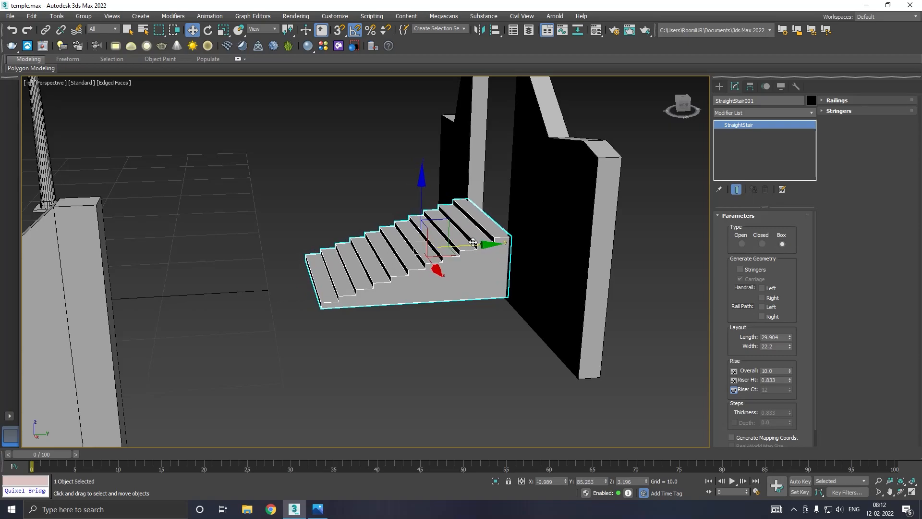
pyautogui.rightClick(783, 157)
pyautogui.click(782, 218)
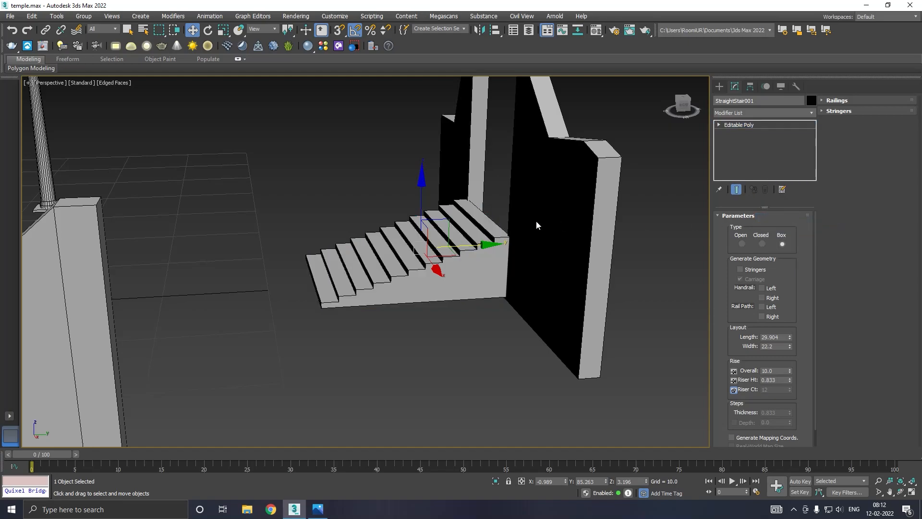
# Step: Extend the stair's back polygon through the arch opening to Y 93.53 and leave polygon editing
pyautogui.keyDown('alt'); pyautogui.moveTo(557, 216); pyautogui.dragTo(499, 228, button='middle'); pyautogui.keyUp('alt')
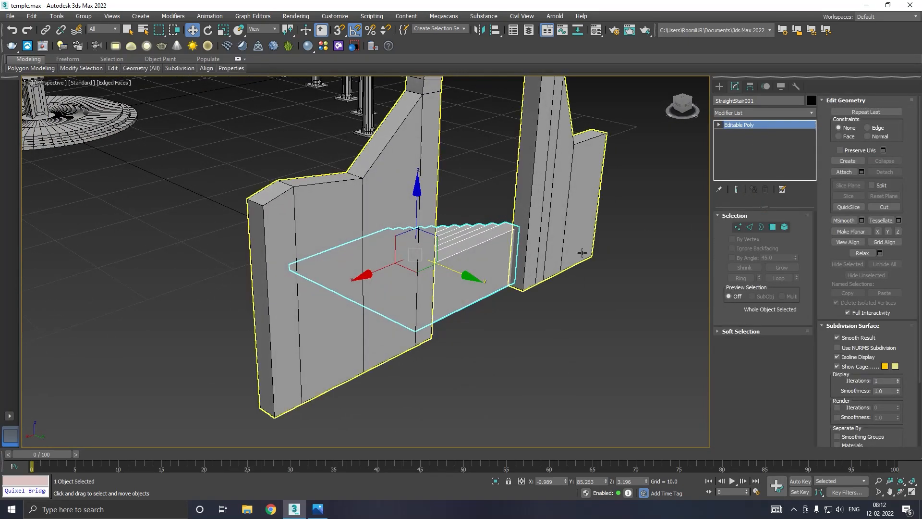
pyautogui.click(772, 226)
pyautogui.click(459, 291)
pyautogui.moveTo(509, 294); pyautogui.dragTo(522, 293)
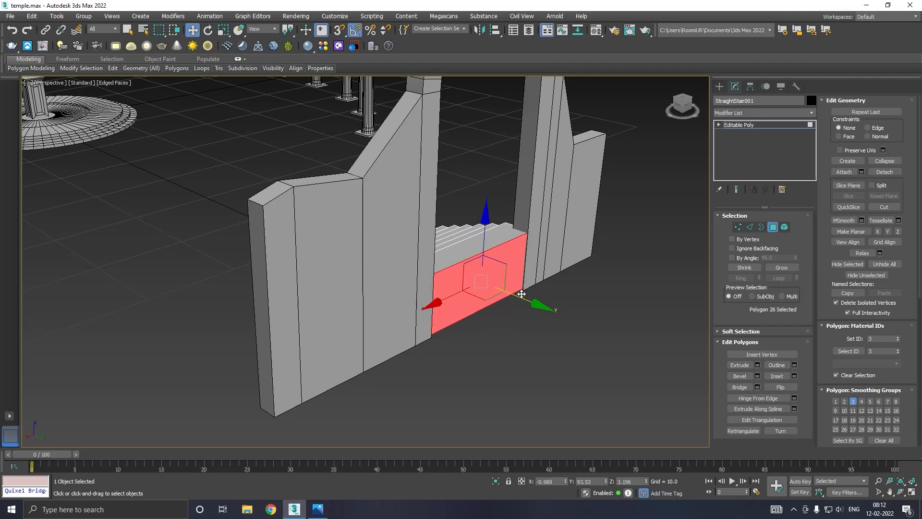
pyautogui.click(748, 126)
# Step: Examine the overall layout in the front and perspective views to check the stair against the arch wall
pyautogui.keyDown('alt'); pyautogui.moveTo(640, 149); pyautogui.dragTo(581, 169, button='middle'); pyautogui.keyUp('alt')
pyautogui.scroll(-4, 545, 186)
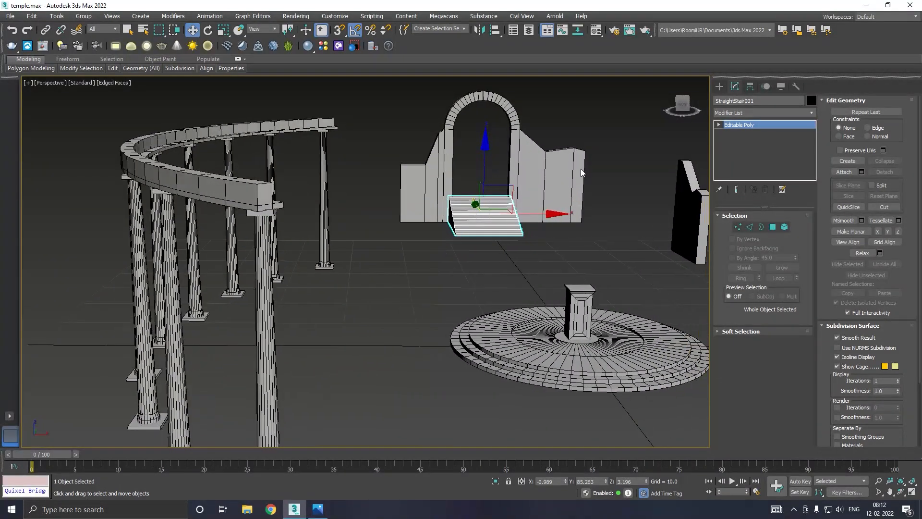
pyautogui.scroll(-6, 582, 172)
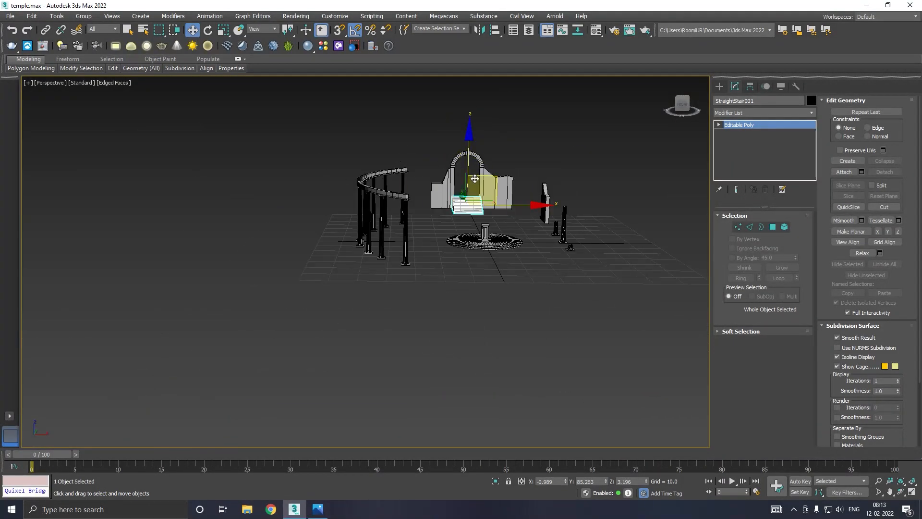
pyautogui.scroll(6, 473, 178)
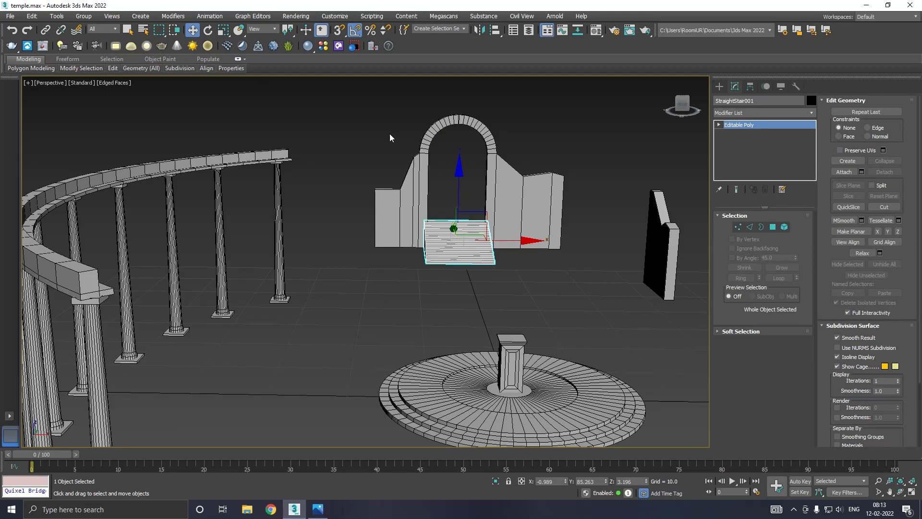
pyautogui.press('f')
pyautogui.scroll(-3, 399, 236)
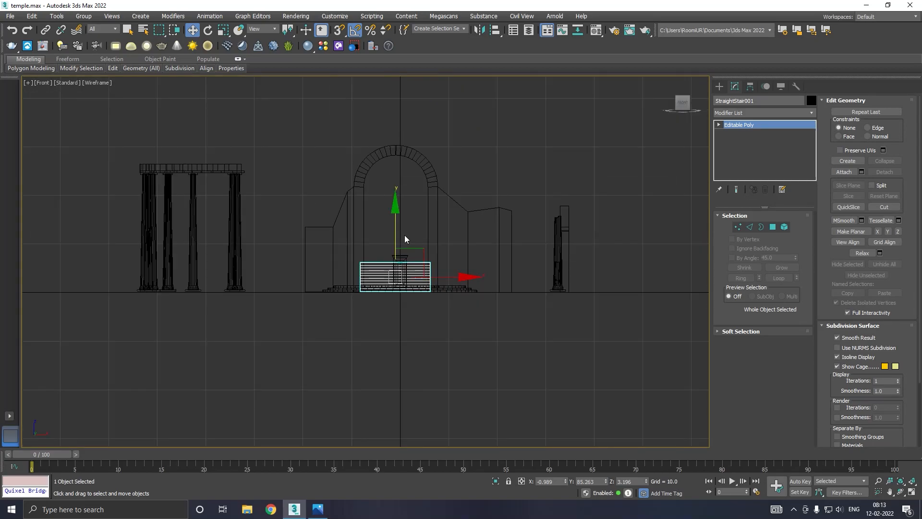
pyautogui.click(503, 182)
pyautogui.press('p')
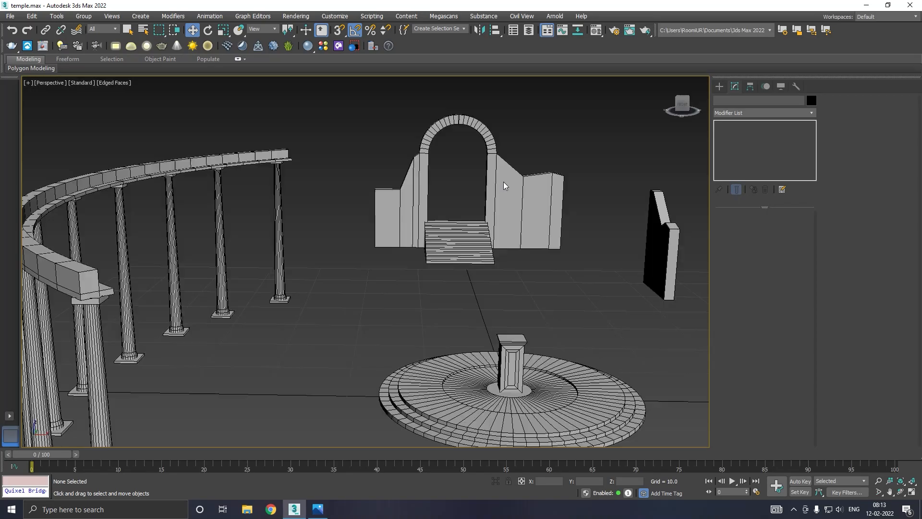
pyautogui.scroll(-5, 357, 255)
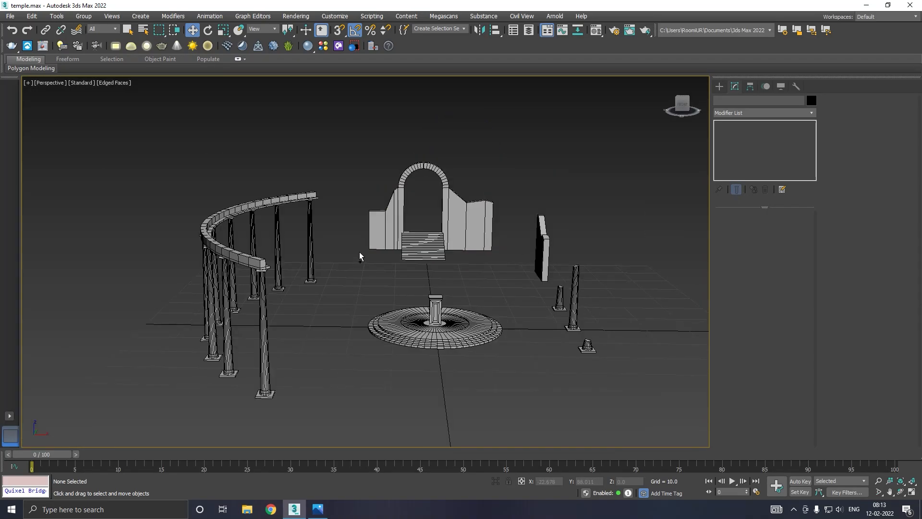
pyautogui.scroll(2, 355, 257)
# Step: Copy the tallest broken column near the wall fragment back to Y 79.682 and move the copy beside the stair
pyautogui.click(536, 368)
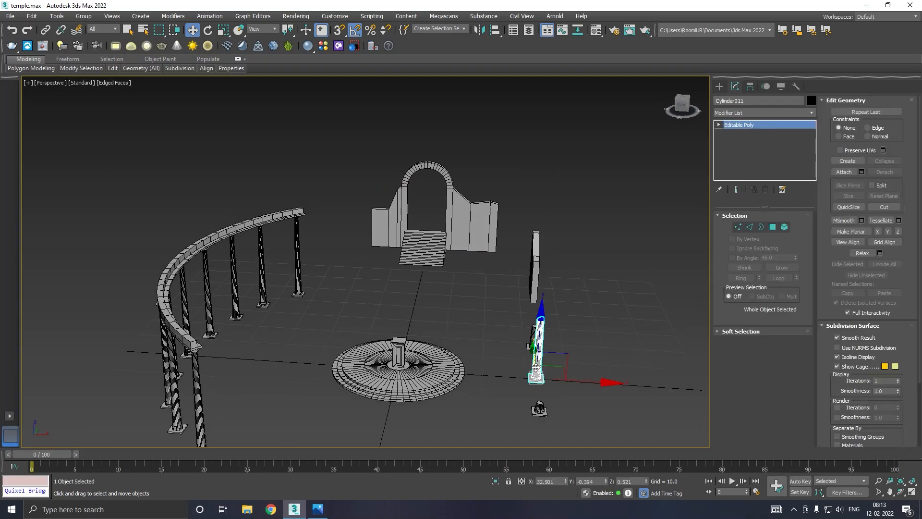
pyautogui.keyDown('shift'); pyautogui.moveTo(534, 354); pyautogui.dragTo(506, 240); pyautogui.keyUp('shift')
pyautogui.click(462, 295)
pyautogui.scroll(6, 459, 266)
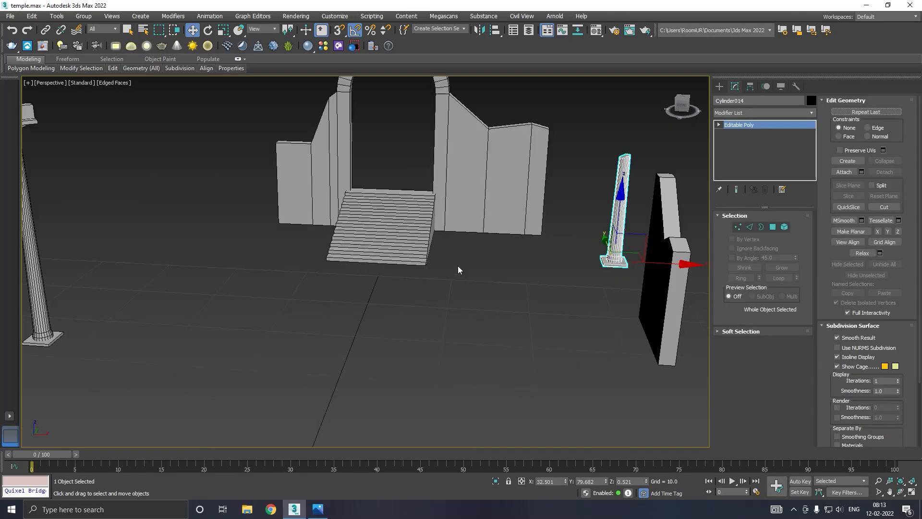
pyautogui.moveTo(649, 262); pyautogui.dragTo(504, 259)
# Step: Copy the column beside the stair across to the stair's opposite side at X -14.083
pyautogui.keyDown('alt'); pyautogui.moveTo(504, 259); pyautogui.dragTo(555, 276, button='middle'); pyautogui.keyUp('alt')
pyautogui.keyDown('shift'); pyautogui.moveTo(480, 219); pyautogui.dragTo(350, 273); pyautogui.keyUp('shift')
pyautogui.click(464, 296)
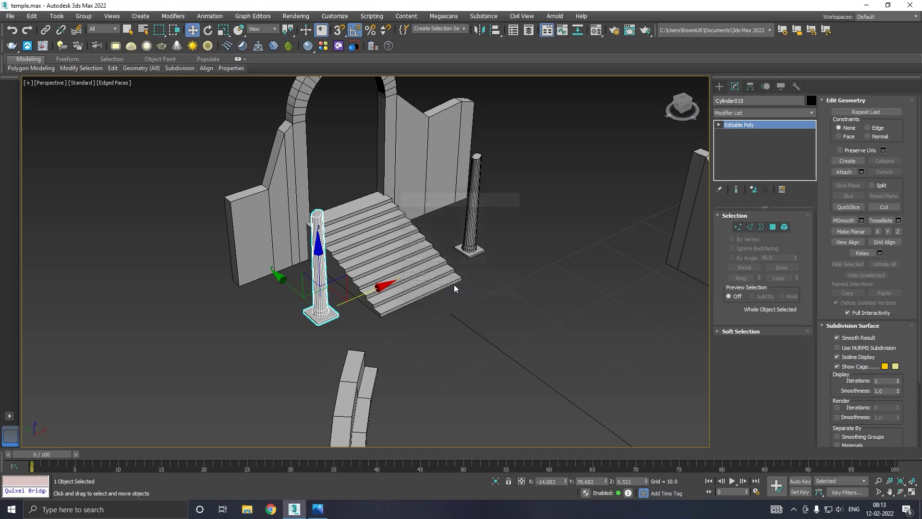
# Step: Raise the new column's top vertices to Z 22.583, then leave vertex editing and deselect the column
pyautogui.click(742, 227)
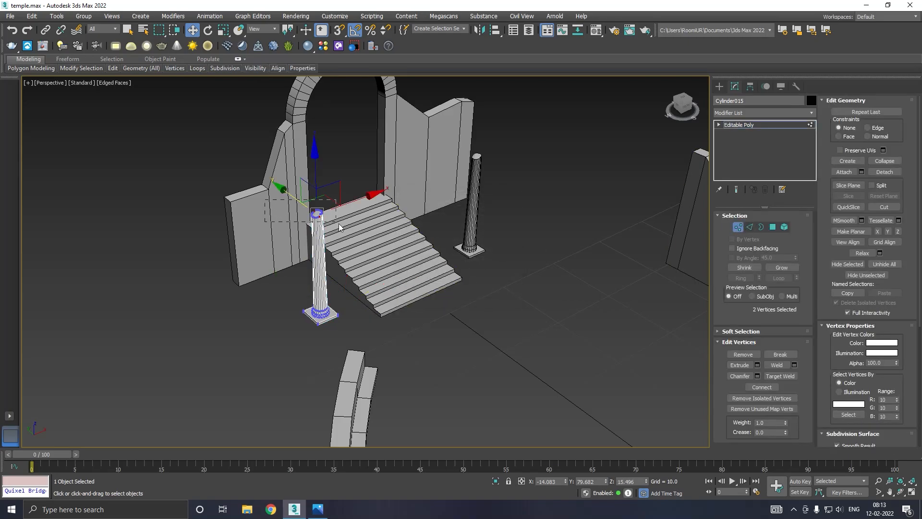
pyautogui.keyDown('alt'); pyautogui.moveTo(385, 249); pyautogui.dragTo(339, 216, button='middle'); pyautogui.keyUp('alt')
pyautogui.moveTo(313, 168); pyautogui.dragTo(317, 112)
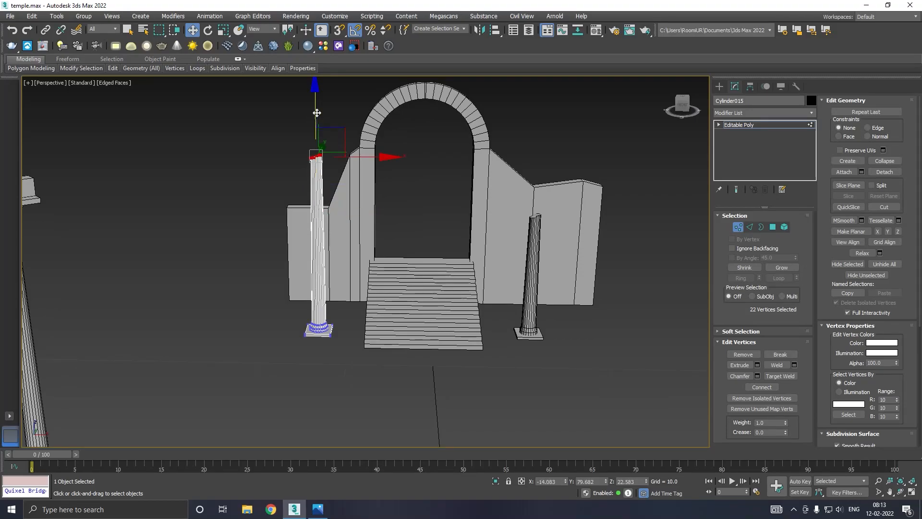
pyautogui.click(731, 126)
pyautogui.press('e')
pyautogui.moveTo(339, 353); pyautogui.dragTo(342, 349)
pyautogui.press('w')
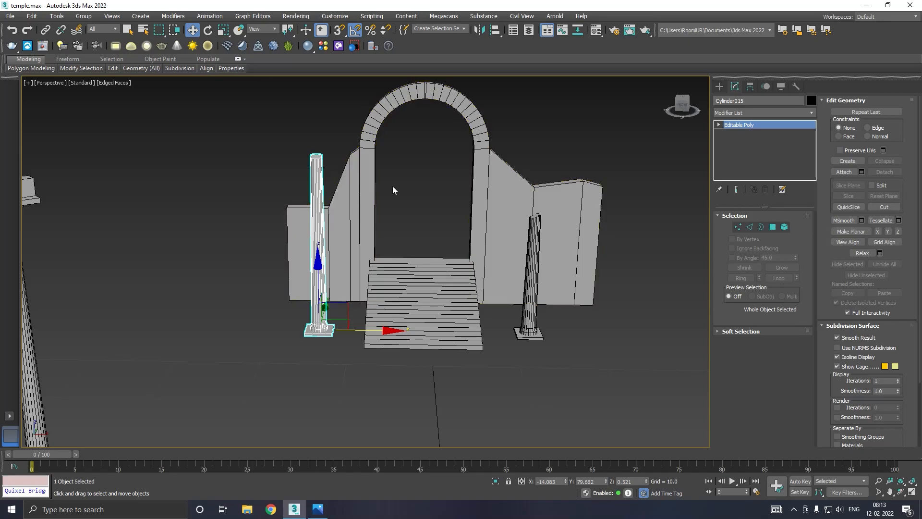
pyautogui.click(395, 185)
# Step: Select the arch wall, stair and both flanking columns in the top view and nudge them along X onto the centre axis
pyautogui.scroll(-6, 394, 190)
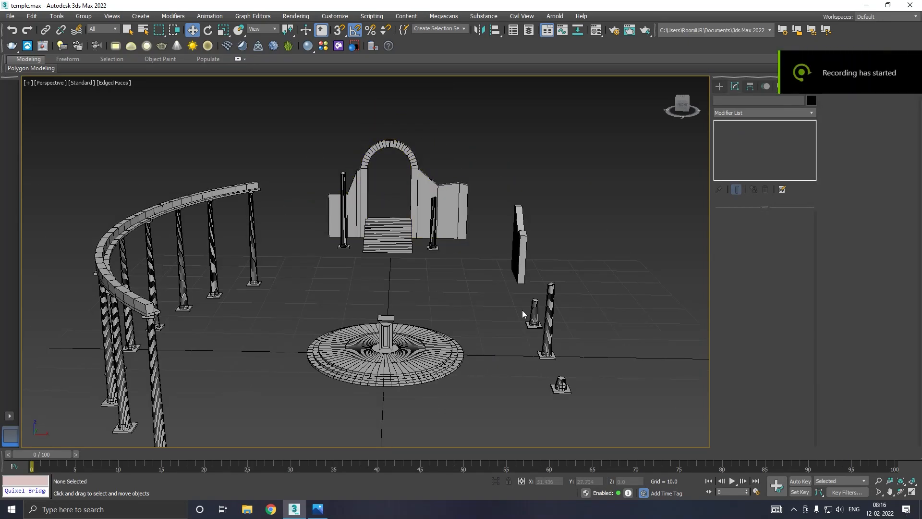
pyautogui.moveTo(523, 309); pyautogui.dragTo(549, 266, button='middle')
pyautogui.press('t')
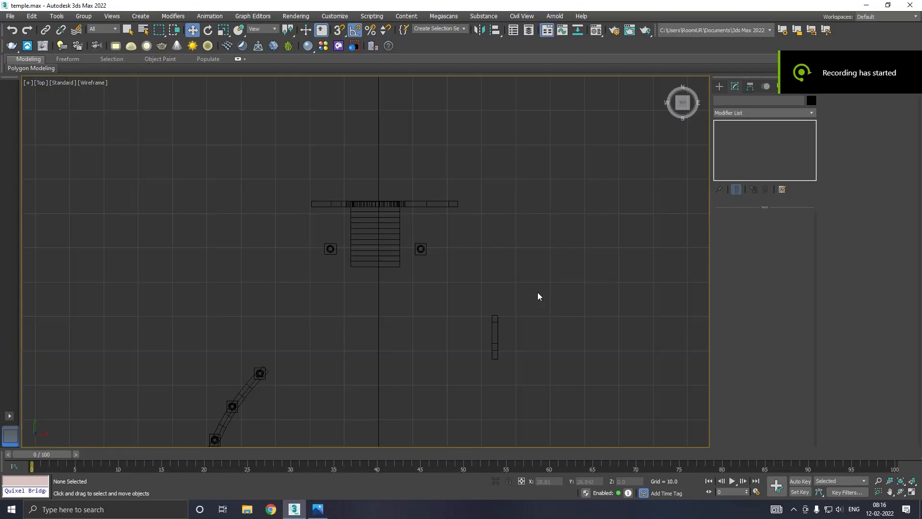
pyautogui.scroll(-5, 416, 253)
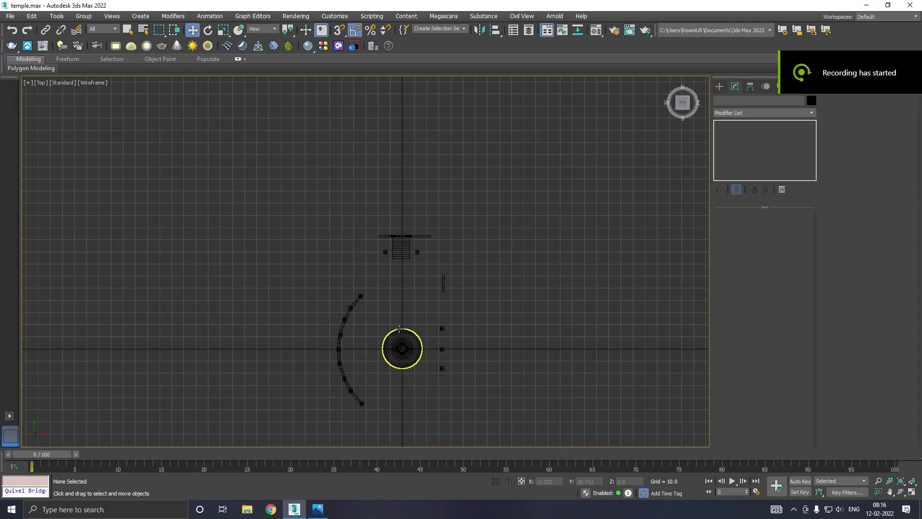
pyautogui.scroll(3, 410, 307)
pyautogui.moveTo(318, 122); pyautogui.dragTo(471, 206)
pyautogui.moveTo(457, 165); pyautogui.dragTo(458, 165)
# Step: Create a thin box slab about 5.874 long, 10 wide and 0.42 high between the round platform and the stair
pyautogui.click(719, 86)
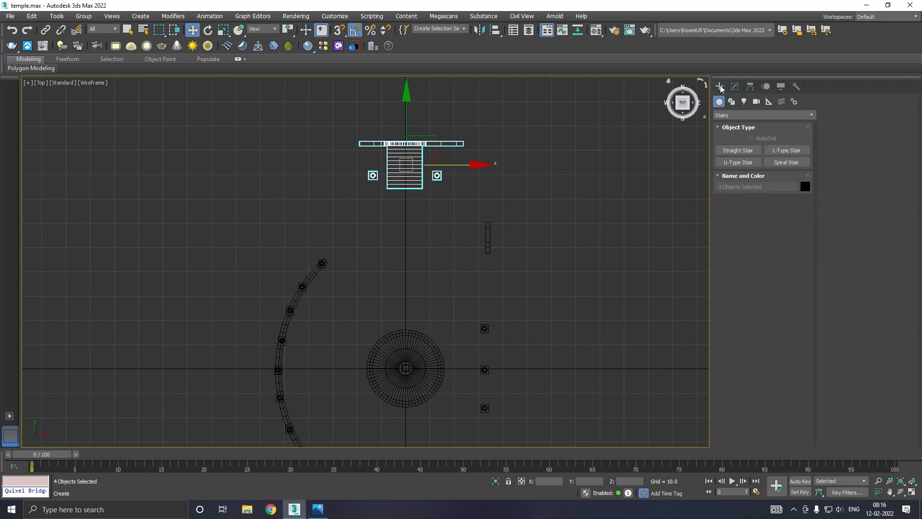
pyautogui.click(728, 116)
pyautogui.click(728, 125)
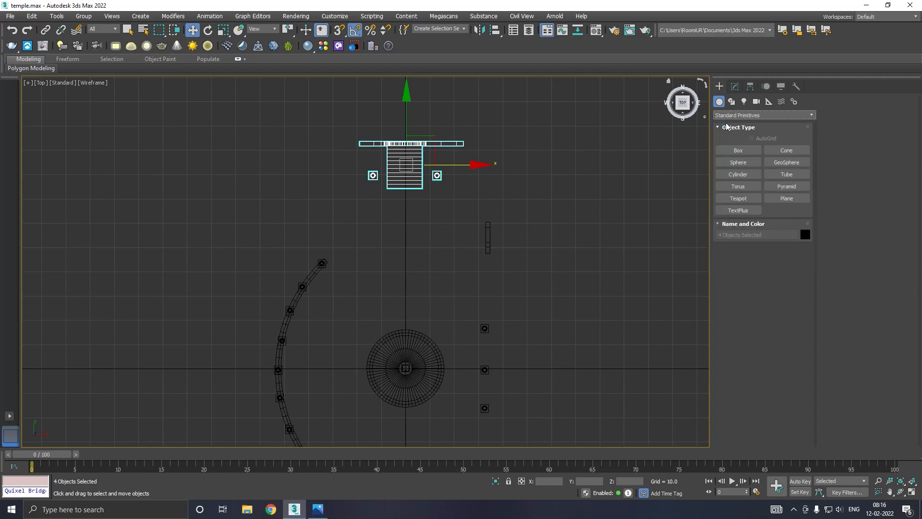
pyautogui.click(738, 151)
pyautogui.scroll(2, 411, 315)
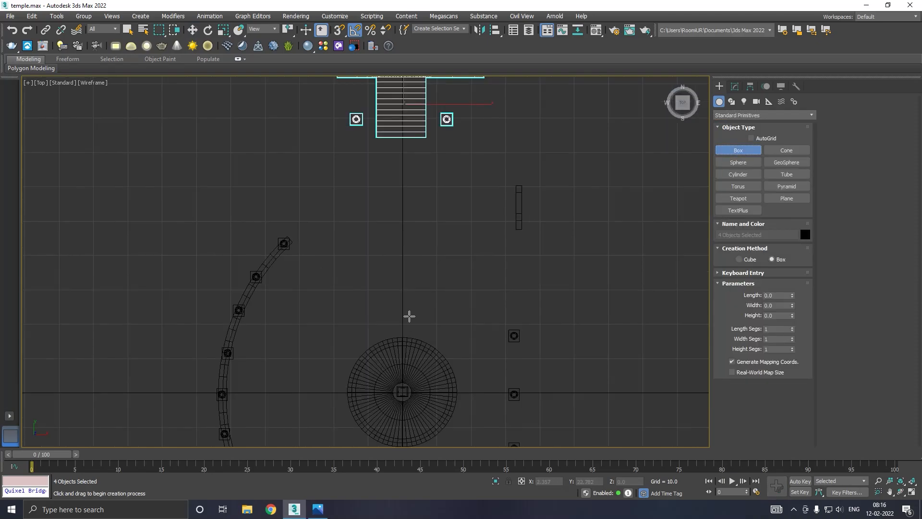
pyautogui.scroll(3, 397, 318)
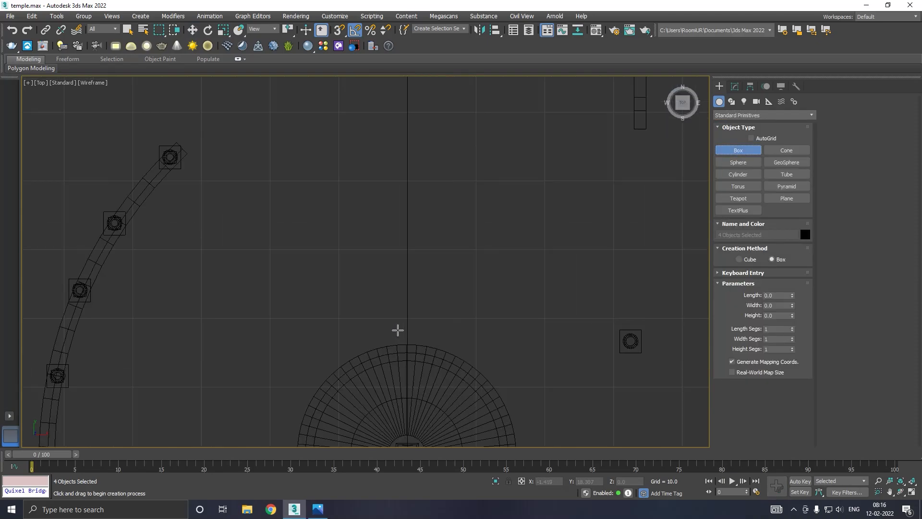
pyautogui.moveTo(364, 279); pyautogui.dragTo(435, 319)
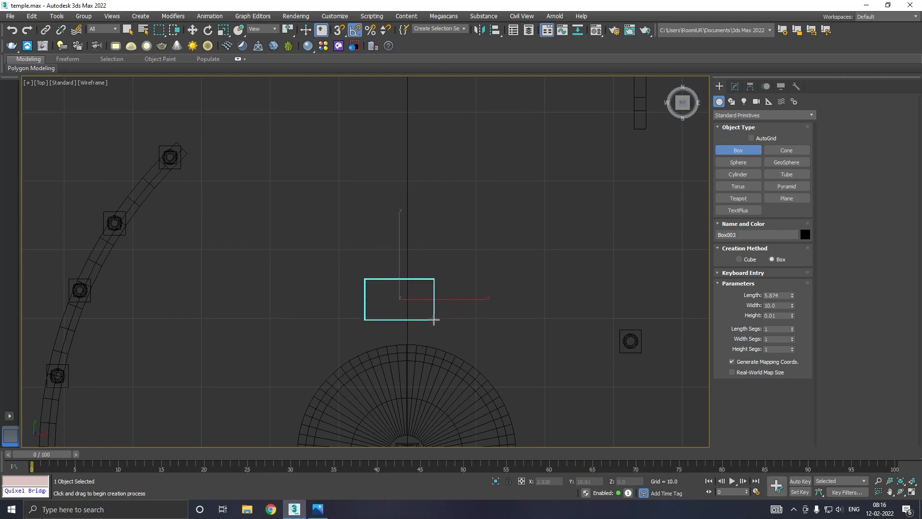
pyautogui.click(431, 316)
# Step: Shift the slab along X to -0.277 and assign it the 01 - Default material
pyautogui.press('w')
pyautogui.press('p')
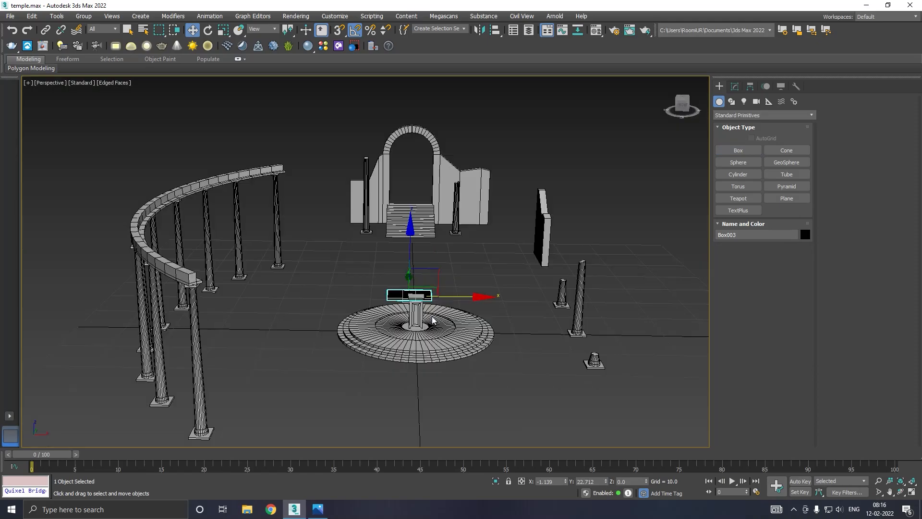
pyautogui.keyDown('alt'); pyautogui.moveTo(465, 294); pyautogui.dragTo(445, 298, button='middle'); pyautogui.keyUp('alt')
pyautogui.scroll(5, 418, 296)
pyautogui.moveTo(434, 305); pyautogui.dragTo(444, 306)
pyautogui.press('m')
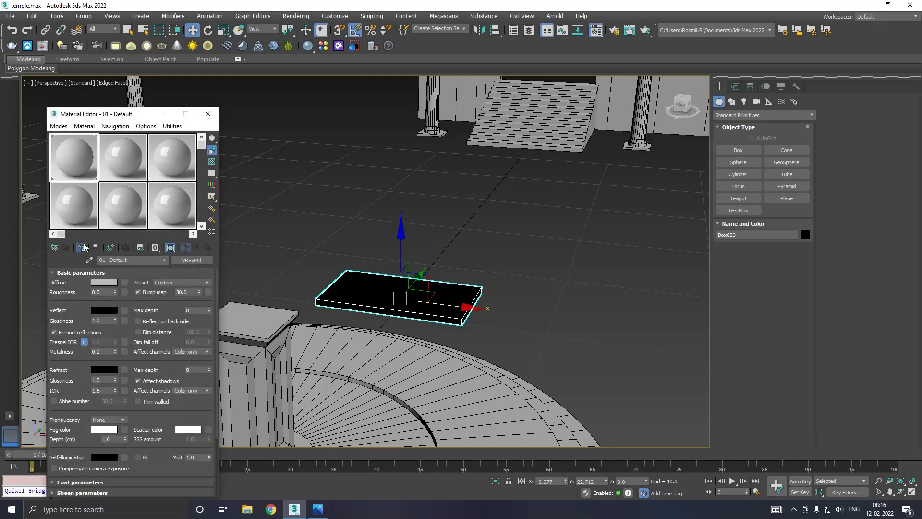
pyautogui.click(82, 247)
pyautogui.press('m')
# Step: Shift the slab to X 0.521 and make six evenly spaced copies toward the stair, the first at Y 32.925
pyautogui.keyDown('alt'); pyautogui.moveTo(364, 268); pyautogui.dragTo(341, 276, button='middle'); pyautogui.keyUp('alt')
pyautogui.moveTo(429, 314); pyautogui.dragTo(438, 317)
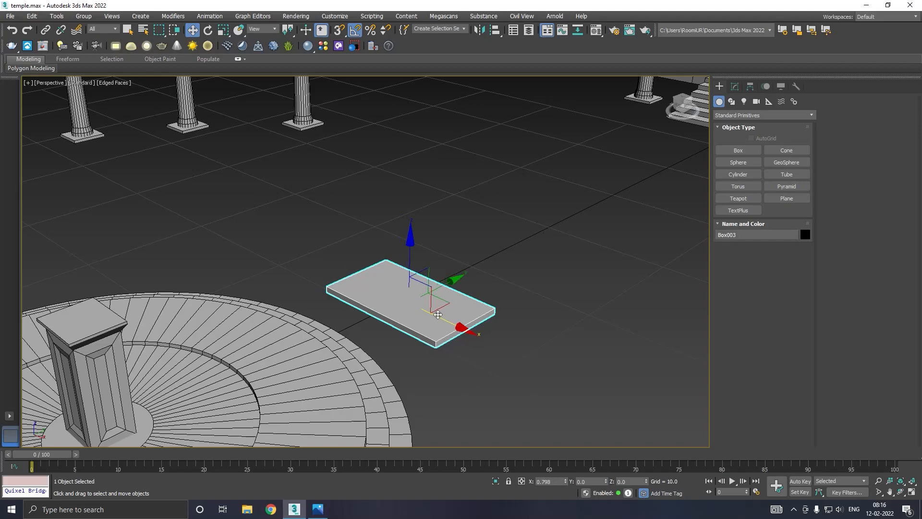
pyautogui.keyDown('shift'); pyautogui.moveTo(444, 282); pyautogui.dragTo(535, 241); pyautogui.keyUp('shift')
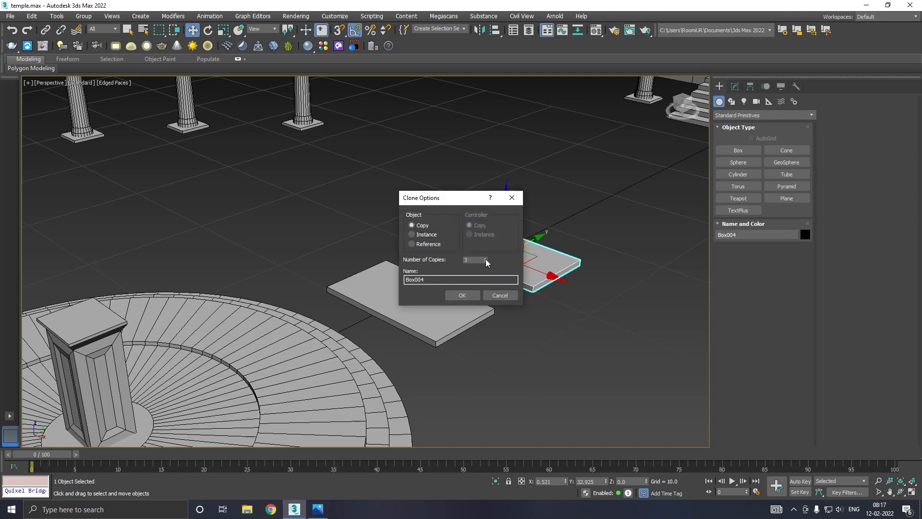
pyautogui.click(462, 295)
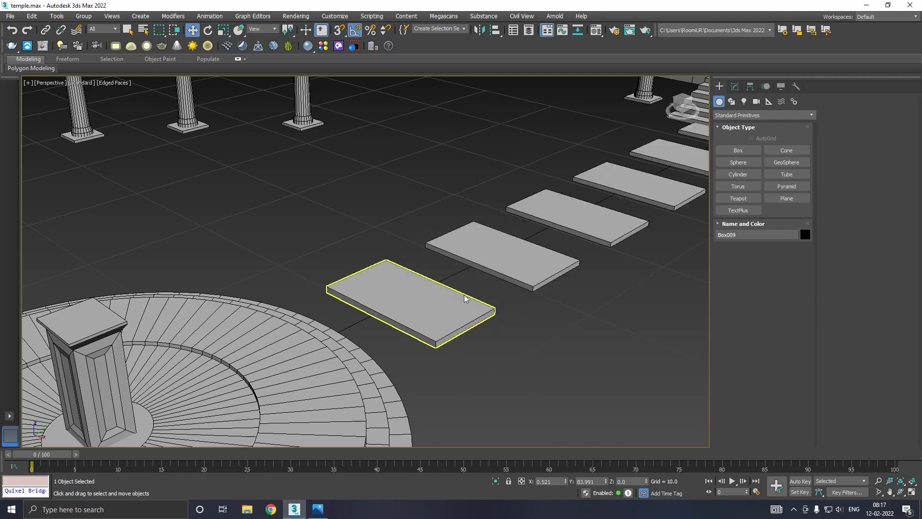
# Step: Delete the last slab copy that overlaps the stair
pyautogui.scroll(-5, 473, 277)
pyautogui.keyDown('alt'); pyautogui.moveTo(473, 277); pyautogui.dragTo(455, 286, button='middle'); pyautogui.keyUp('alt')
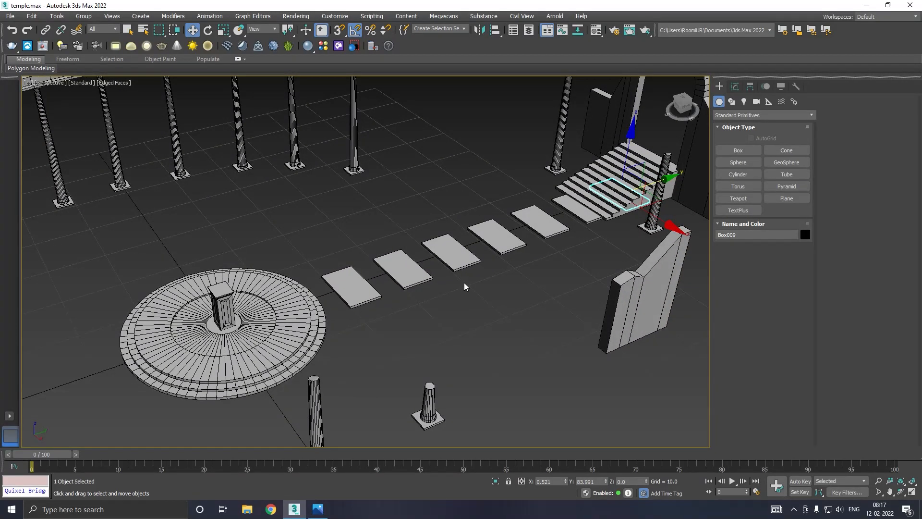
pyautogui.click(465, 286)
# Step: Copy the slab at the foot of the stair back to Y 31.955 and move the copy beside the path at X 13.208
pyautogui.click(573, 214)
pyautogui.keyDown('alt'); pyautogui.moveTo(480, 243); pyautogui.dragTo(463, 261, button='middle'); pyautogui.keyUp('alt')
pyautogui.scroll(2, 397, 342)
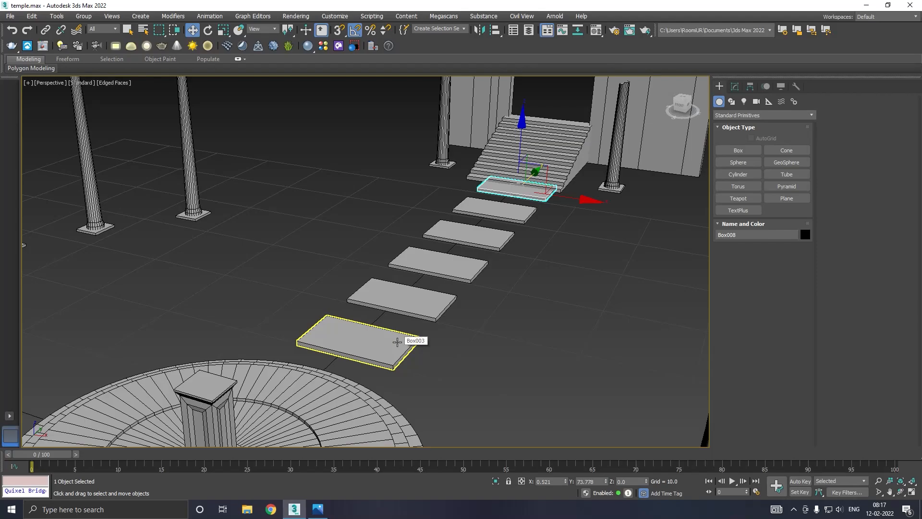
pyautogui.click(735, 86)
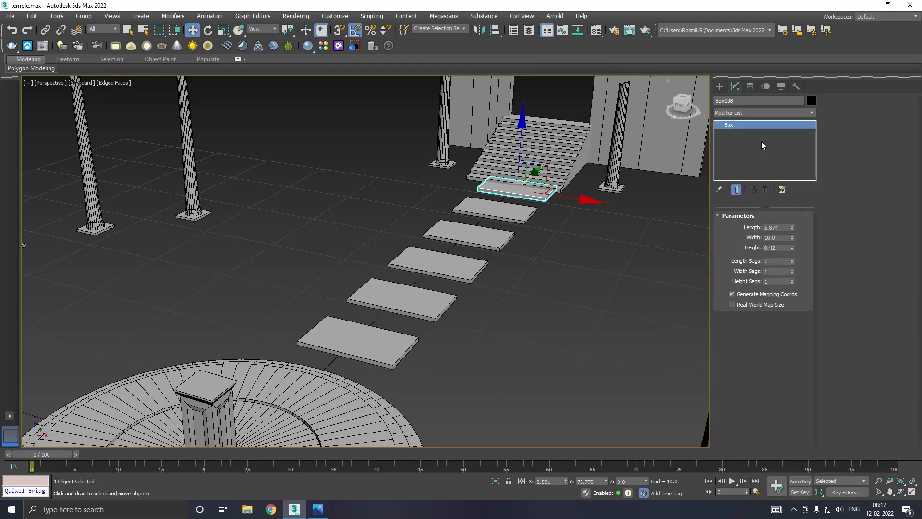
pyautogui.click(408, 244)
pyautogui.keyDown('shift'); pyautogui.moveTo(408, 244); pyautogui.dragTo(366, 280); pyautogui.keyUp('shift')
pyautogui.press('Return')
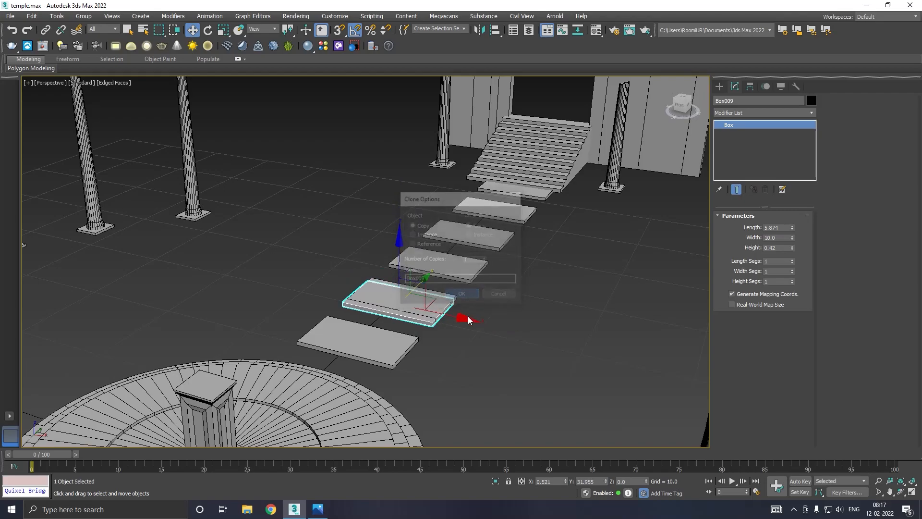
pyautogui.moveTo(459, 318); pyautogui.dragTo(575, 331)
# Step: Convert the second slab from the platform to an Editable Poly and attach the first, third, fourth and fifth path slabs
pyautogui.click(442, 312)
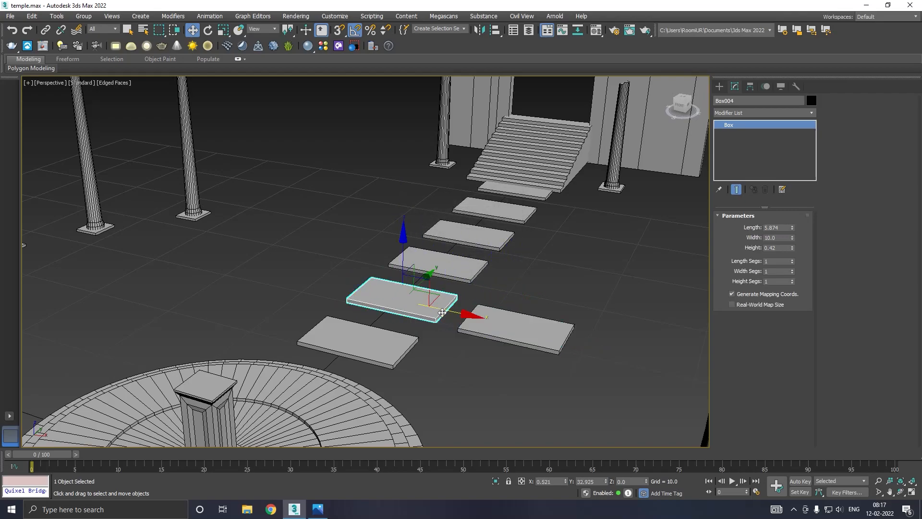
pyautogui.rightClick(732, 164)
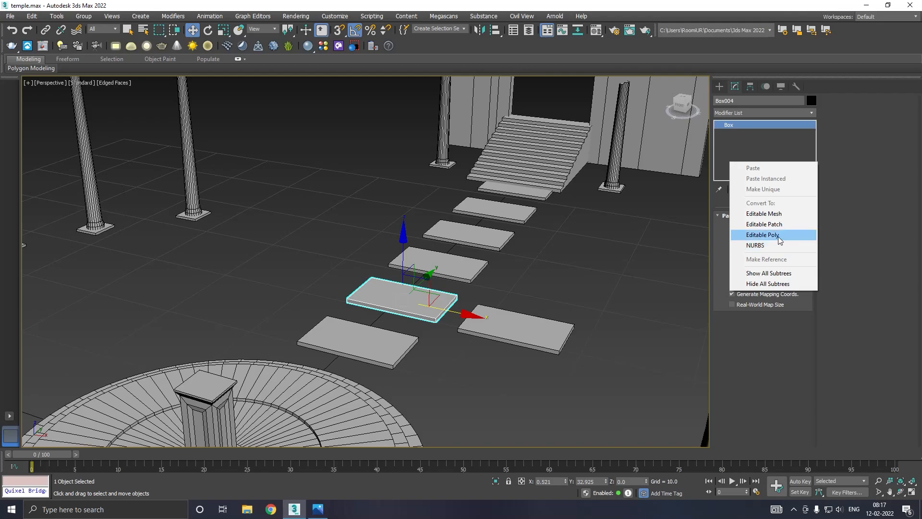
pyautogui.click(762, 234)
pyautogui.click(844, 171)
pyautogui.click(359, 348)
pyautogui.click(425, 259)
pyautogui.click(462, 234)
pyautogui.click(499, 209)
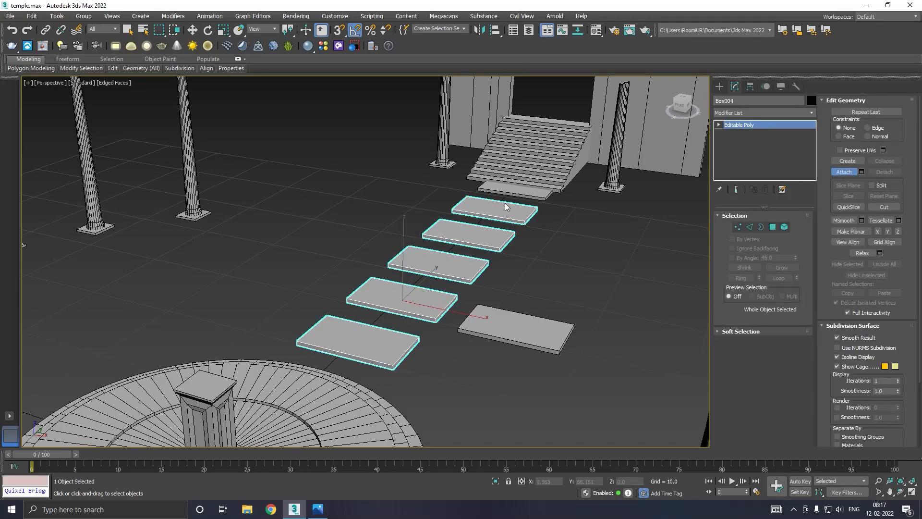
pyautogui.press('w')
# Step: Reshape the slab beside the path into a pillar of length 4.656, width 4.947 and height 9.568, and move it to Y 25.437
pyautogui.click(534, 319)
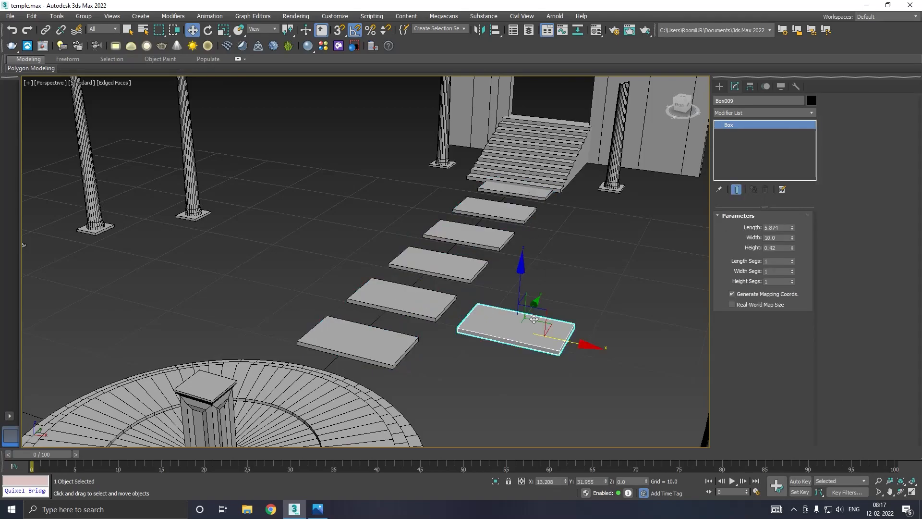
pyautogui.moveTo(792, 237); pyautogui.dragTo(792, 204)
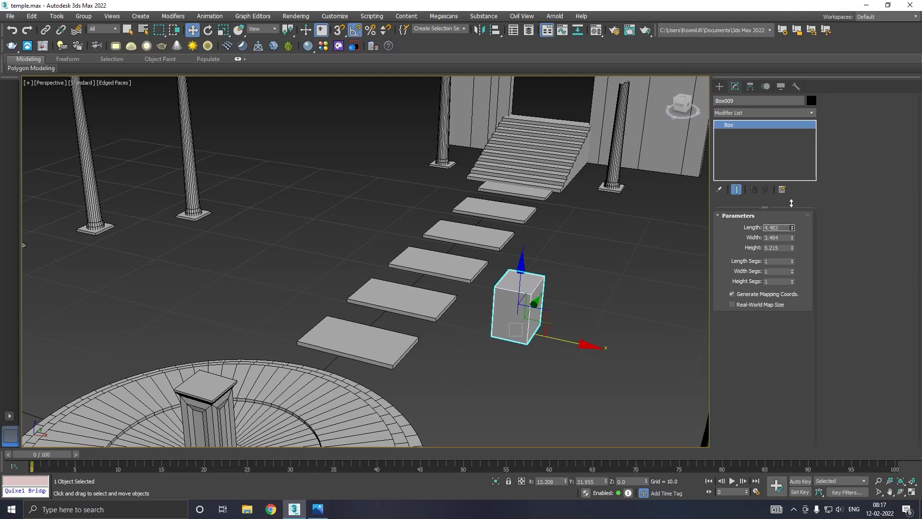
pyautogui.moveTo(792, 247); pyautogui.dragTo(788, 233)
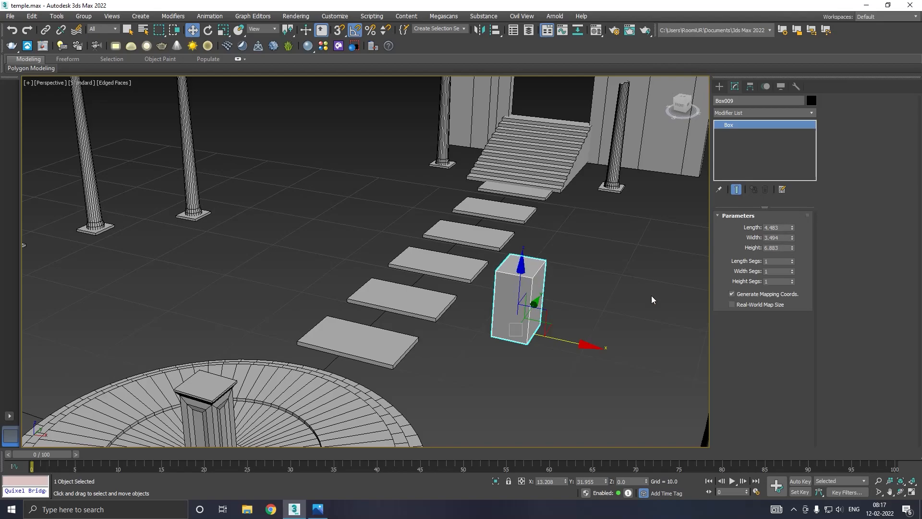
pyautogui.keyDown('alt'); pyautogui.moveTo(564, 344); pyautogui.dragTo(549, 324, button='middle'); pyautogui.keyUp('alt')
pyautogui.moveTo(794, 237); pyautogui.dragTo(793, 228)
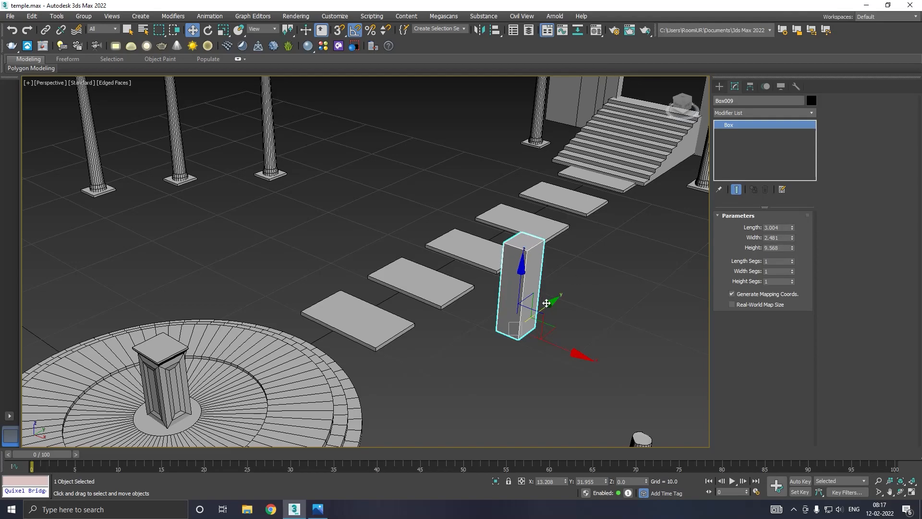
pyautogui.moveTo(547, 303); pyautogui.dragTo(508, 328)
pyautogui.moveTo(791, 239); pyautogui.dragTo(792, 201)
pyautogui.moveTo(792, 238); pyautogui.dragTo(790, 225)
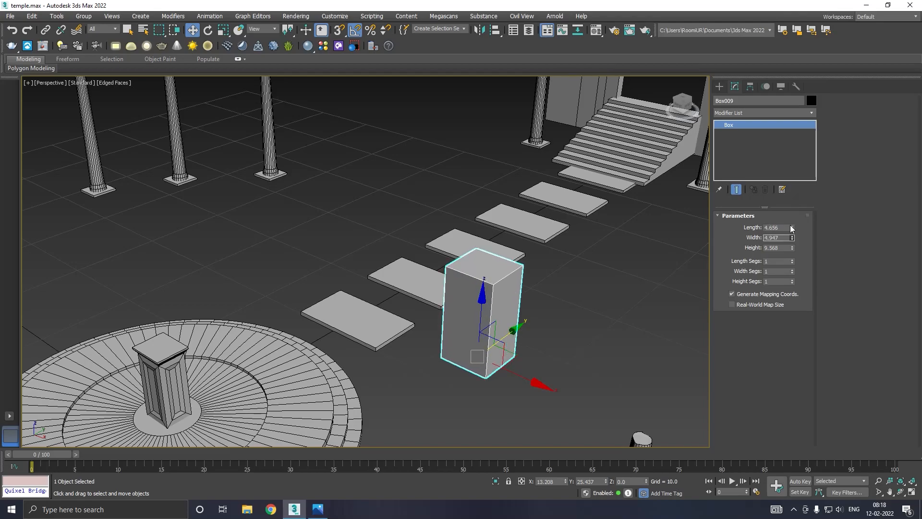
# Step: Scale the pillar down uniformly to about 61.759 percent
pyautogui.keyDown('alt'); pyautogui.moveTo(513, 333); pyautogui.dragTo(648, 309, button='middle'); pyautogui.keyUp('alt')
pyautogui.press('r')
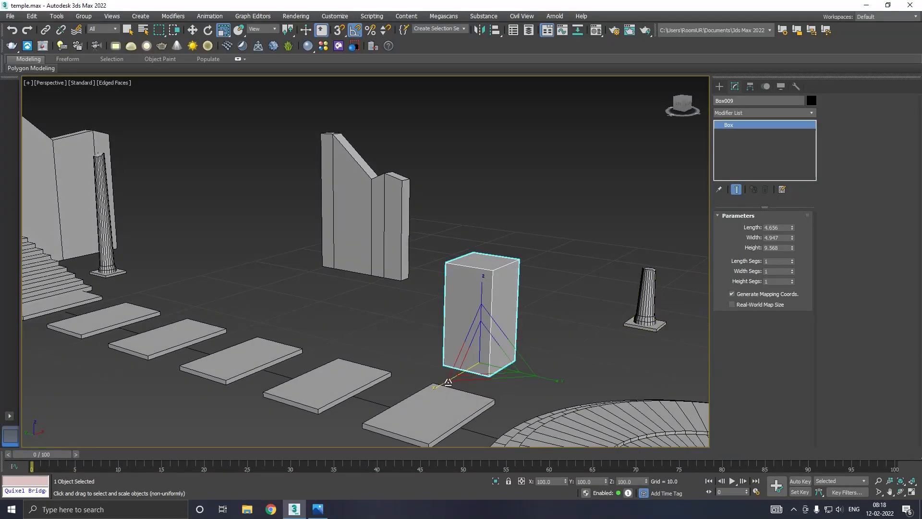
pyautogui.moveTo(482, 355); pyautogui.dragTo(486, 379)
pyautogui.press('w')
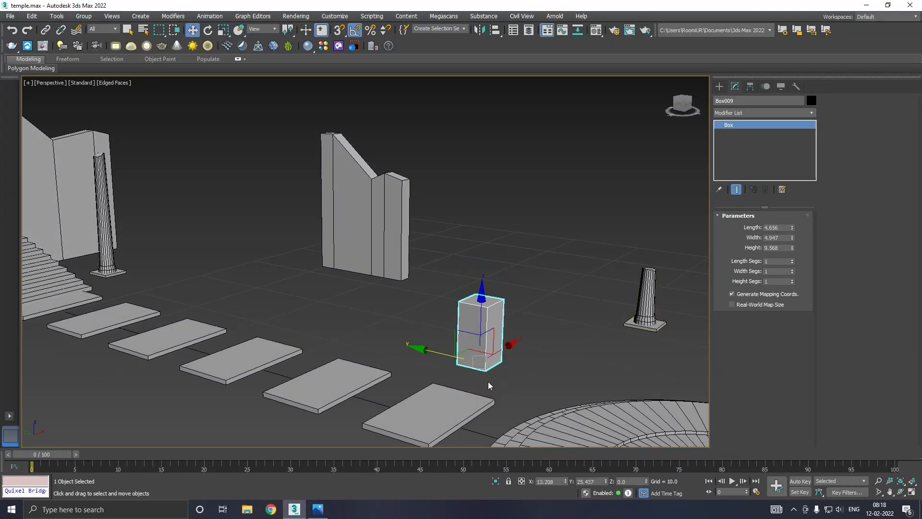
# Step: Copy the pillar twice along the path toward the stair, placing the copies at Y 44.213 and Y 65.083
pyautogui.moveTo(443, 351)
pyautogui.keyDown('shift'); pyautogui.mouseDown()
pyautogui.moveTo(464, 359)
pyautogui.moveTo(282, 316)
pyautogui.mouseUp(); pyautogui.keyUp('shift')
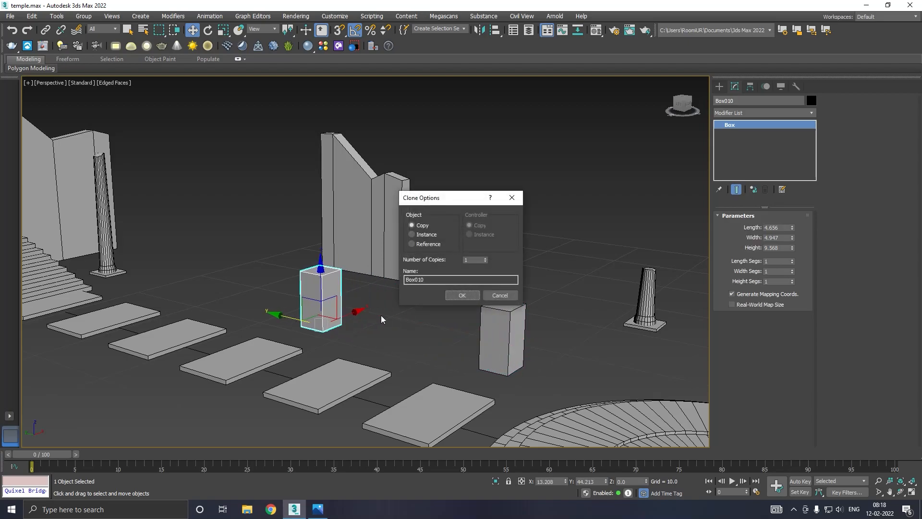
pyautogui.click(461, 295)
pyautogui.moveTo(447, 302)
pyautogui.keyDown('alt'); pyautogui.mouseDown(button='middle')
pyautogui.moveTo(478, 316)
pyautogui.moveTo(399, 336)
pyautogui.moveTo(604, 307)
pyautogui.mouseUp(button='middle'); pyautogui.keyUp('alt')
pyautogui.keyDown('shift'); pyautogui.moveTo(446, 298); pyautogui.dragTo(248, 303); pyautogui.keyUp('shift')
pyautogui.click(460, 296)
pyautogui.moveTo(460, 297)
pyautogui.keyDown('alt'); pyautogui.mouseDown(button='middle')
pyautogui.moveTo(484, 303)
pyautogui.moveTo(419, 293)
pyautogui.mouseUp(button='middle'); pyautogui.keyUp('alt')
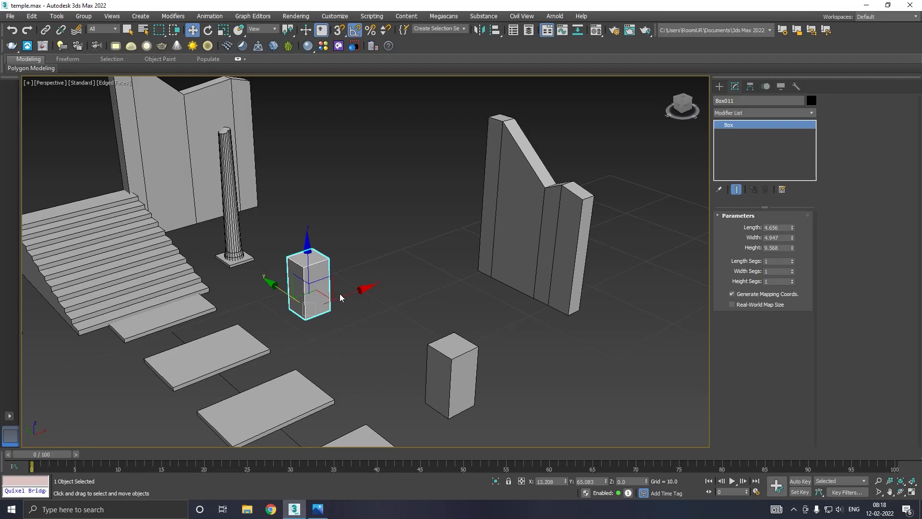
# Step: Convert the pillar nearest the stair to an Editable Poly and attach the other two pillars to it
pyautogui.scroll(-2, 341, 293)
pyautogui.rightClick(757, 151)
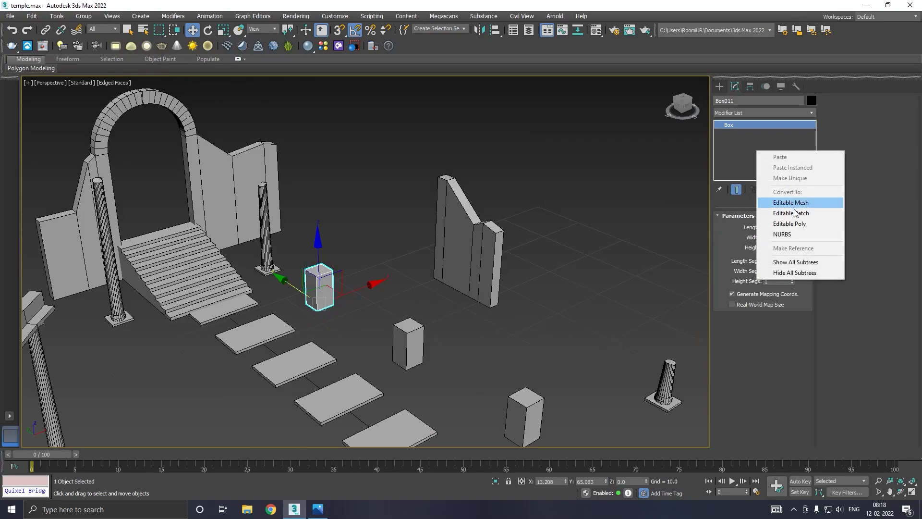
pyautogui.click(792, 220)
pyautogui.click(843, 172)
pyautogui.click(408, 342)
pyautogui.click(525, 405)
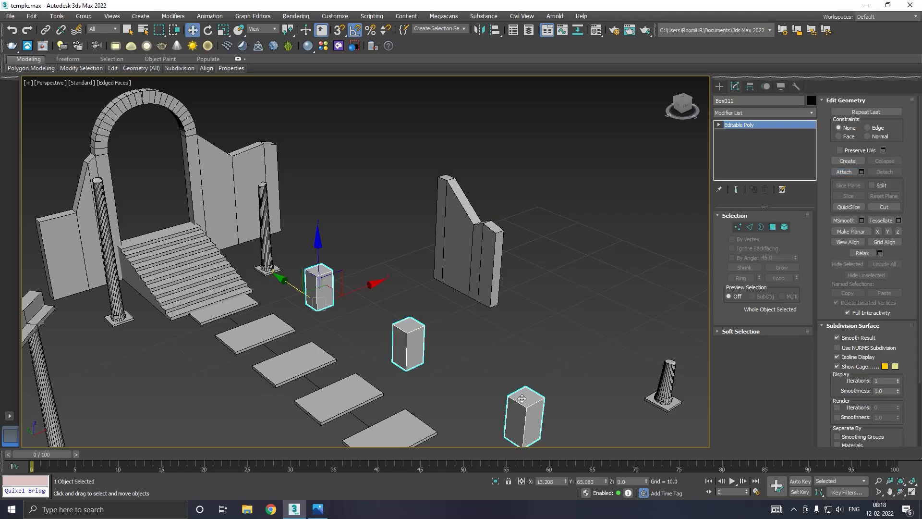
# Step: Chamfer all edges of the three pillars by 0.348 with 2 segments
pyautogui.click(749, 226)
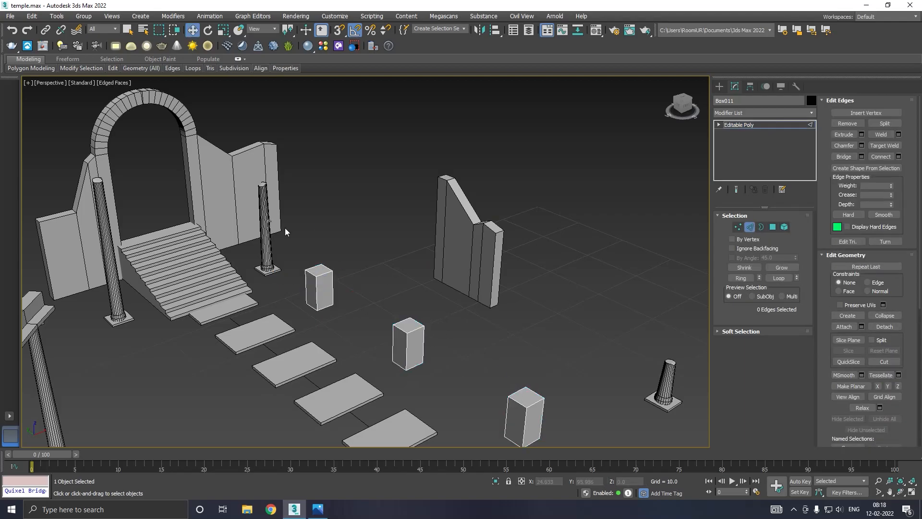
pyautogui.moveTo(663, 485); pyautogui.dragTo(663, 480)
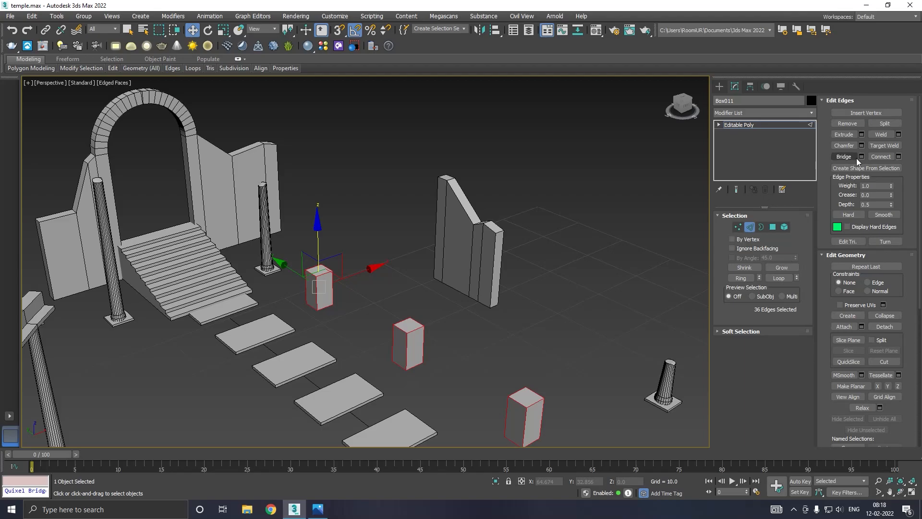
pyautogui.hotkey('ctrl', 'shift', 'c')
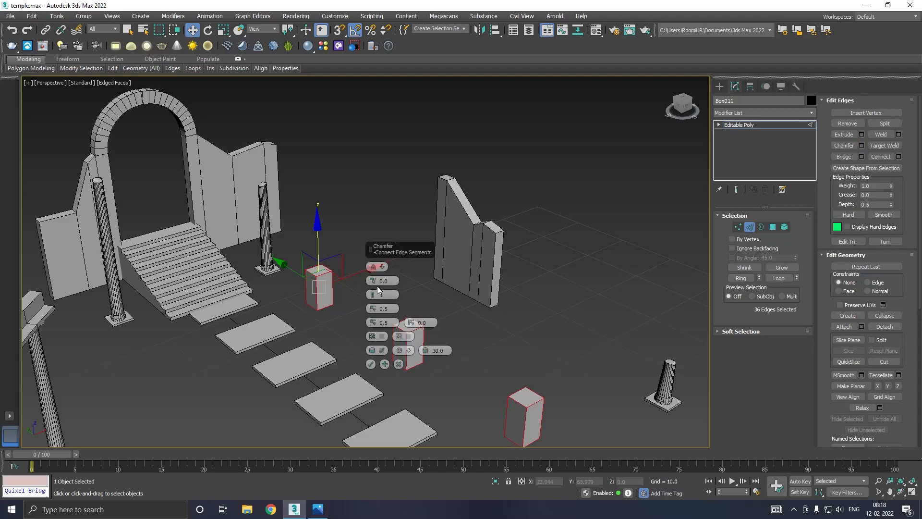
pyautogui.moveTo(372, 280); pyautogui.dragTo(375, 277)
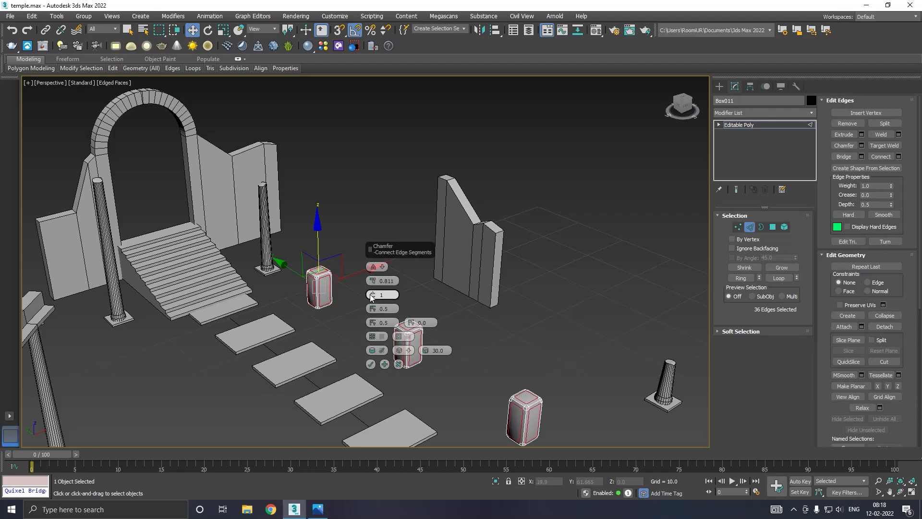
pyautogui.moveTo(372, 295); pyautogui.dragTo(372, 285)
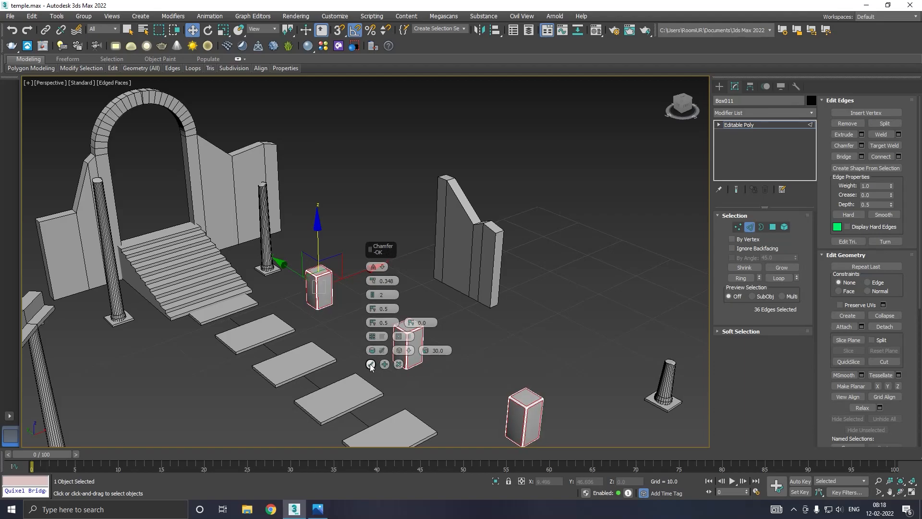
pyautogui.click(371, 364)
pyautogui.click(731, 126)
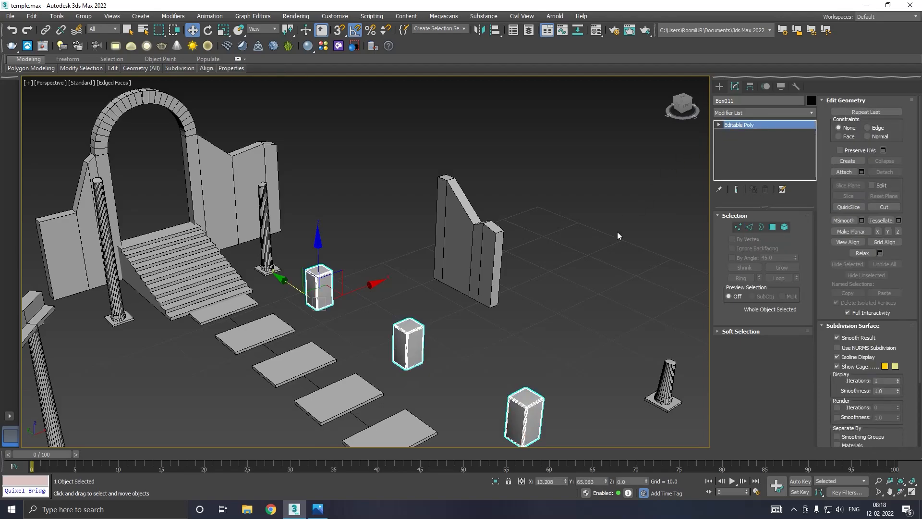
# Step: Deselect the pillars and hide the viewport's edged faces to view the chamfers in plain shading
pyautogui.click(426, 231)
pyautogui.click(113, 81)
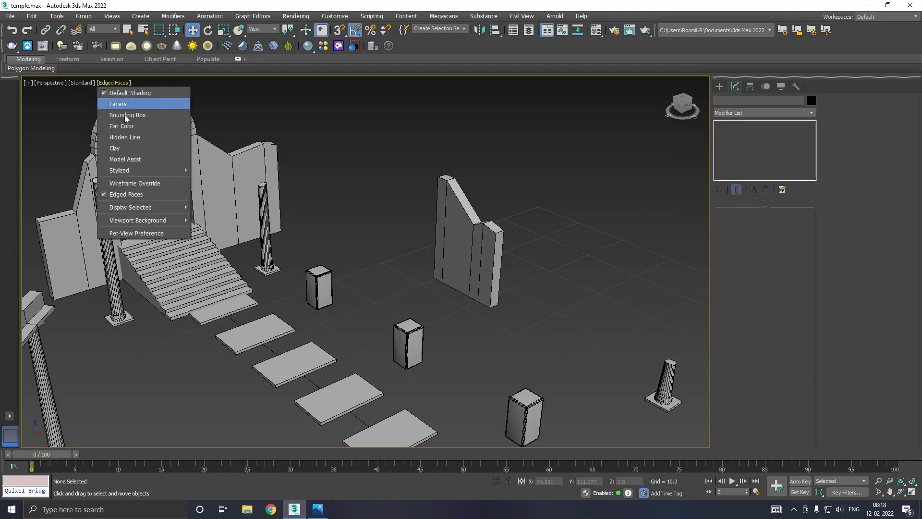
pyautogui.click(139, 196)
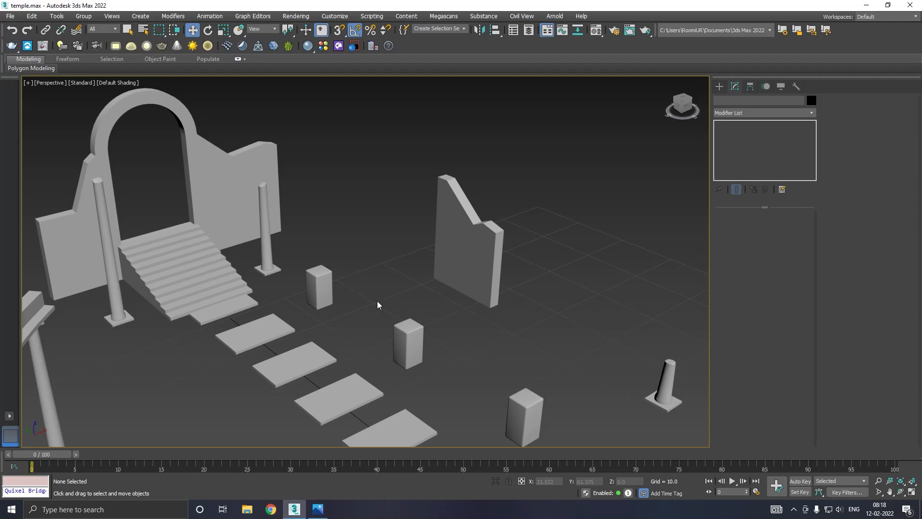
# Step: Stretch the attached pillars slightly along Y to widen the gaps between them
pyautogui.click(395, 325)
pyautogui.keyDown('alt'); pyautogui.moveTo(431, 323); pyautogui.dragTo(483, 340, button='middle'); pyautogui.keyUp('alt')
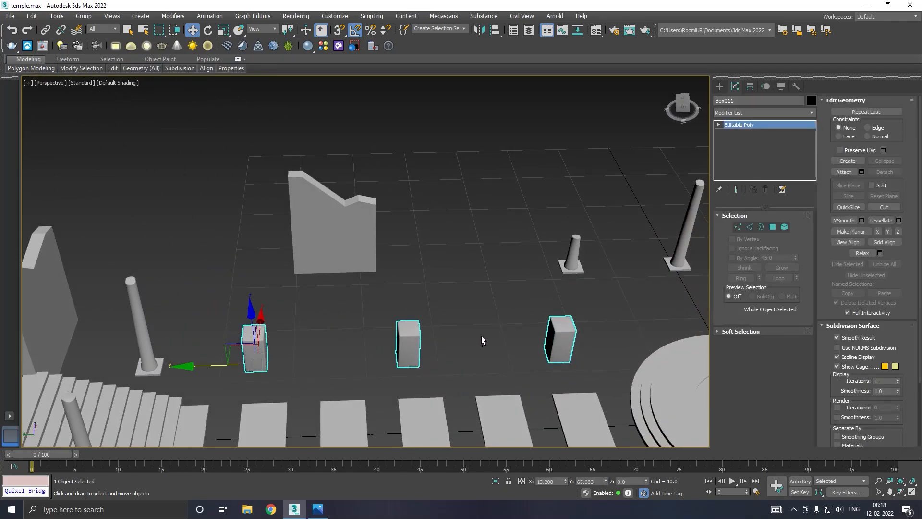
pyautogui.press('r')
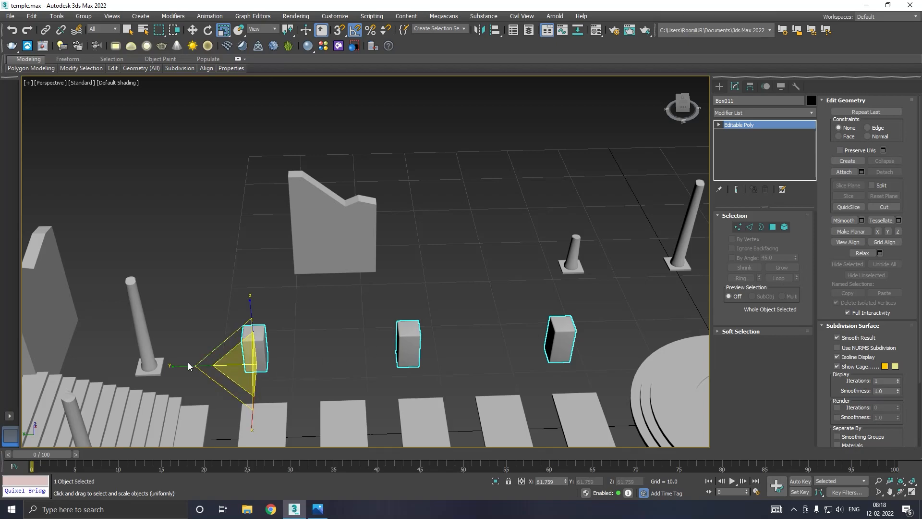
pyautogui.press('r')
pyautogui.moveTo(183, 365)
pyautogui.mouseDown()
pyautogui.moveTo(142, 364)
pyautogui.moveTo(206, 360)
pyautogui.moveTo(168, 358)
pyautogui.moveTo(186, 353)
pyautogui.mouseUp()
pyautogui.press('w')
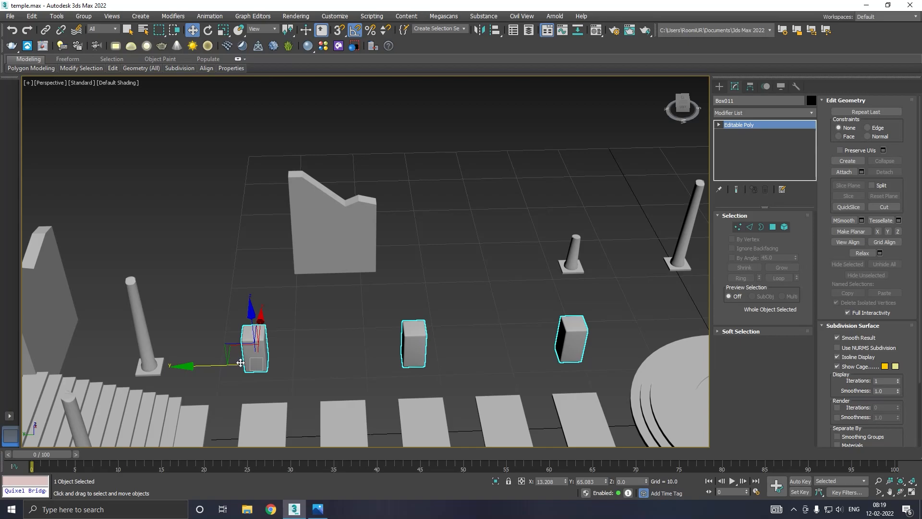
# Step: In the top view, draw a low box about 41.678 long and 1.958 wide running through the three pillars
pyautogui.press('t')
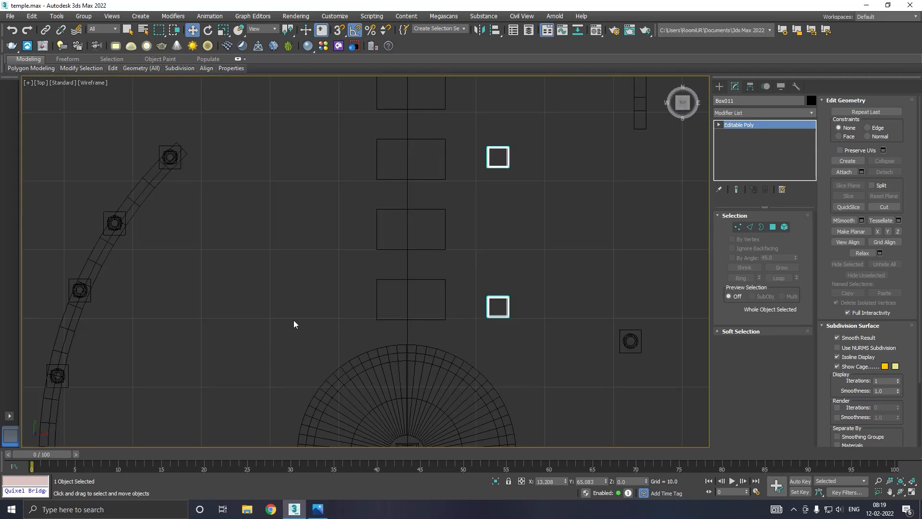
pyautogui.scroll(-5, 294, 324)
pyautogui.scroll(4, 372, 294)
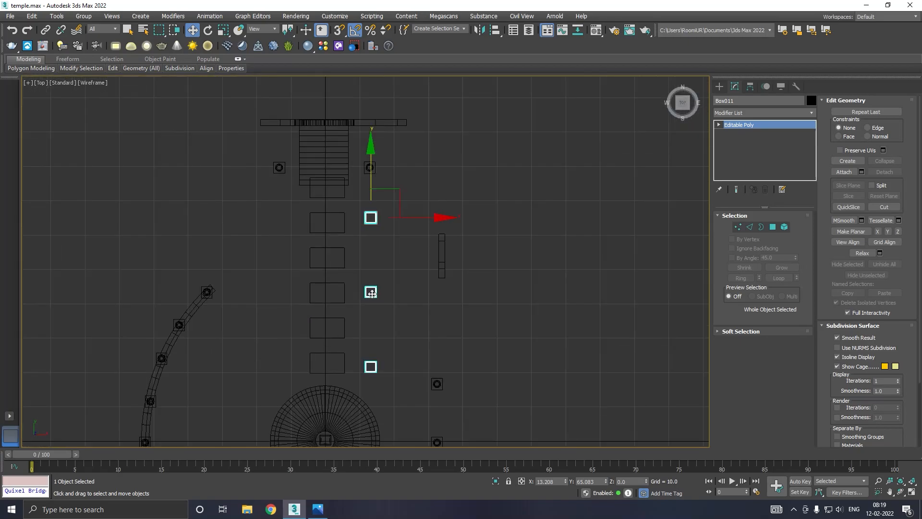
pyautogui.click(719, 87)
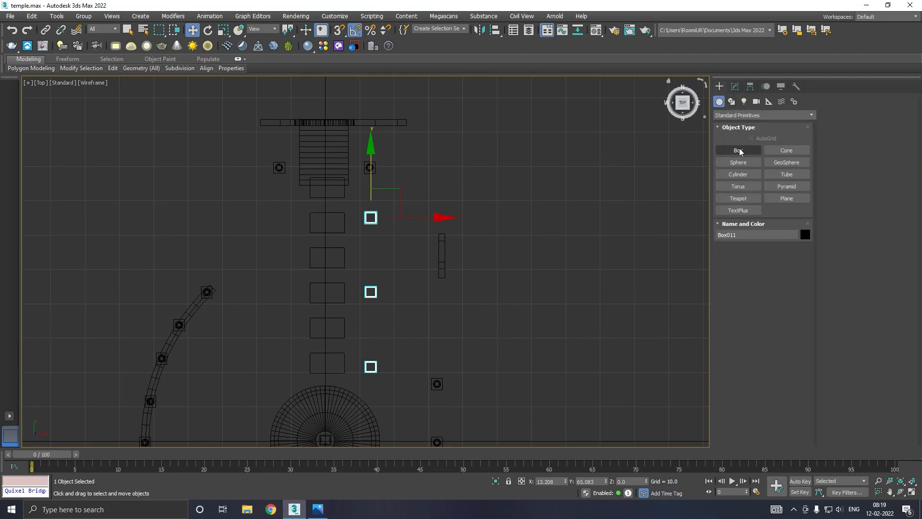
pyautogui.click(740, 150)
pyautogui.moveTo(369, 220); pyautogui.dragTo(374, 366)
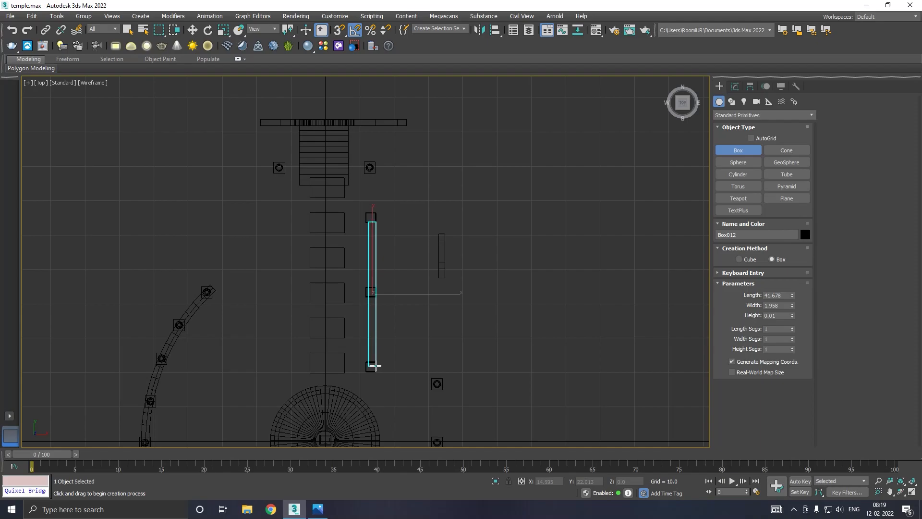
pyautogui.click(373, 363)
pyautogui.press('w')
pyautogui.press('p')
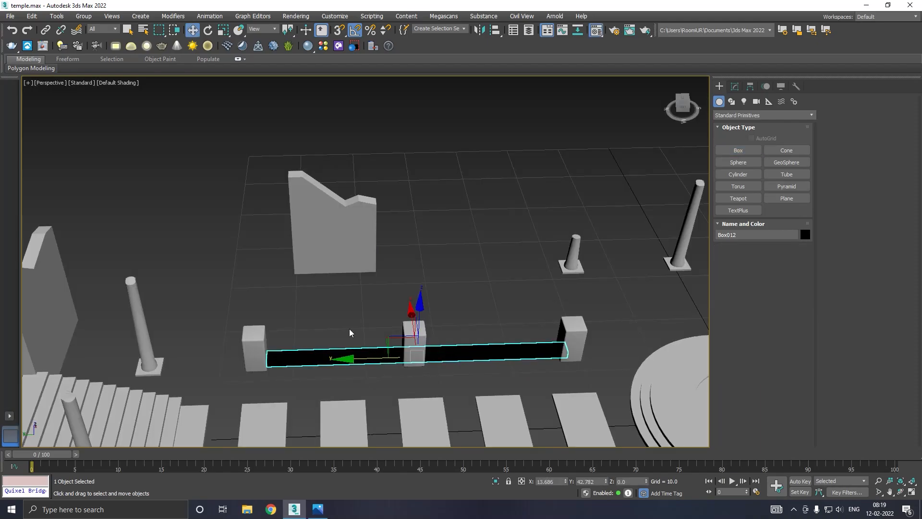
# Step: Assign the grey material to the new box between the pillars and show edged faces in the viewport
pyautogui.press('m')
pyautogui.click(83, 248)
pyautogui.press('m')
pyautogui.keyDown('alt'); pyautogui.moveTo(376, 368); pyautogui.dragTo(417, 350, button='middle'); pyautogui.keyUp('alt')
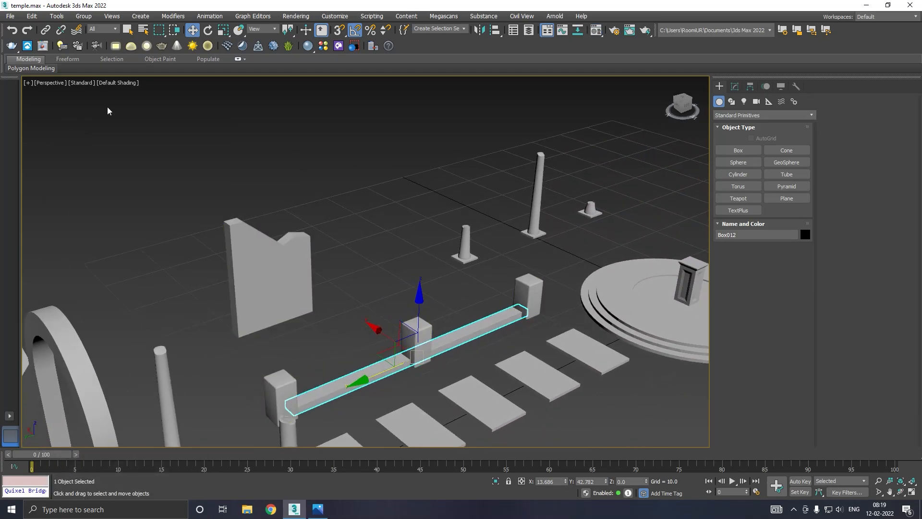
pyautogui.click(111, 84)
pyautogui.click(143, 193)
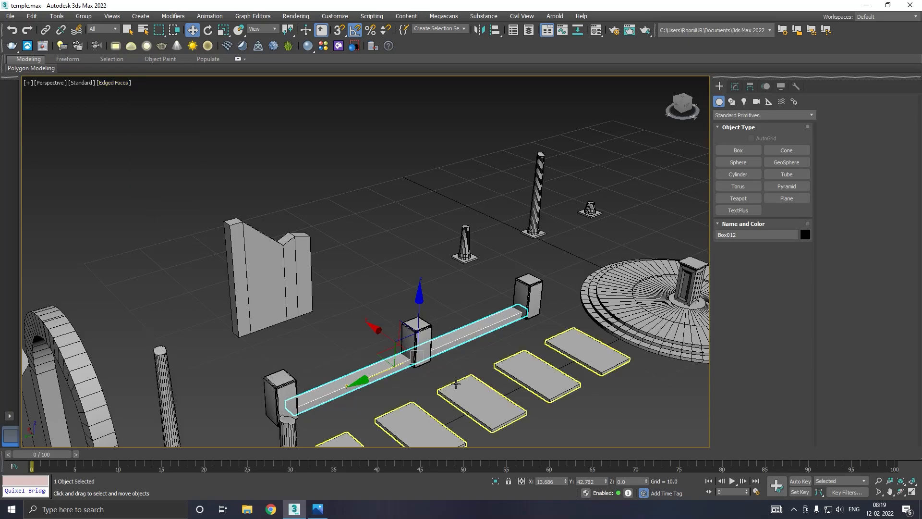
# Step: Set the height of the box between the pillars to 0.429 and align it with them at X 13.052
pyautogui.scroll(5, 451, 357)
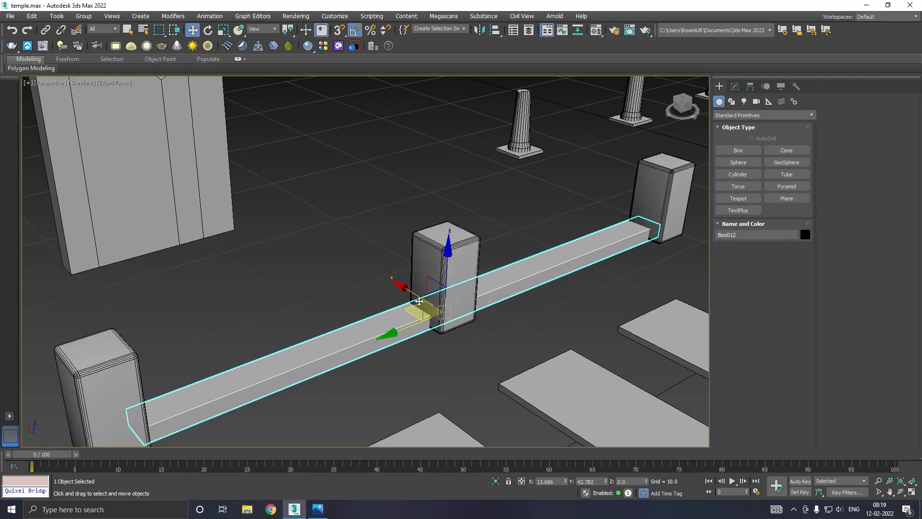
pyautogui.moveTo(411, 291); pyautogui.dragTo(415, 293)
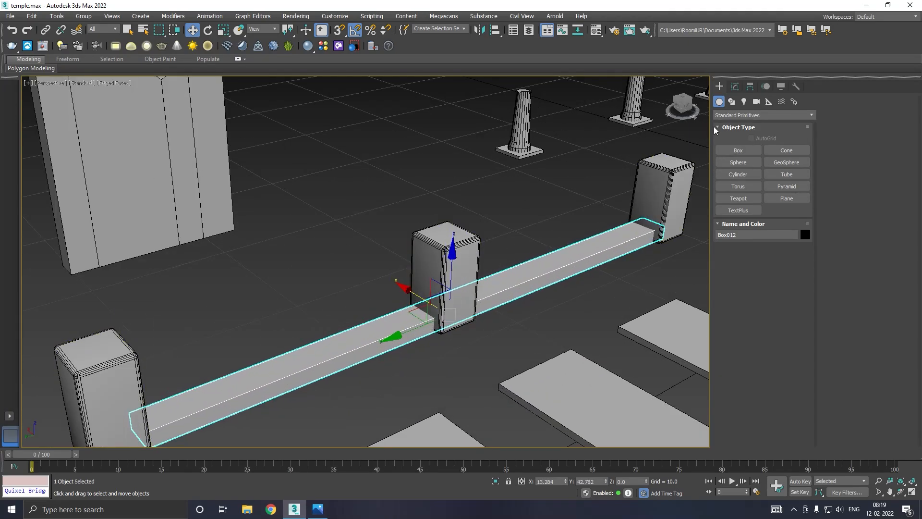
pyautogui.click(735, 87)
pyautogui.moveTo(792, 248); pyautogui.dragTo(793, 271)
pyautogui.keyDown('alt'); pyautogui.moveTo(674, 250); pyautogui.dragTo(510, 275, button='middle'); pyautogui.keyUp('alt')
pyautogui.moveTo(496, 308); pyautogui.dragTo(493, 307)
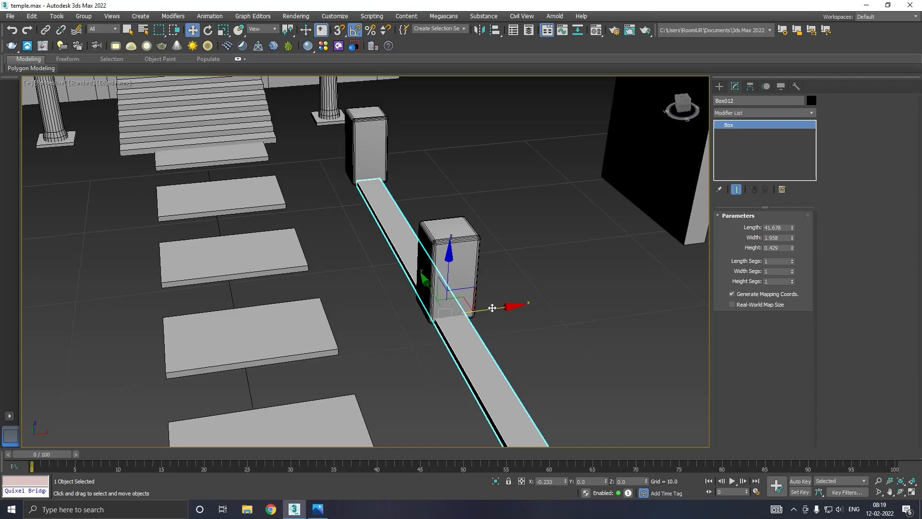
pyautogui.keyDown('alt'); pyautogui.moveTo(493, 289); pyautogui.dragTo(575, 278, button='middle'); pyautogui.keyUp('alt')
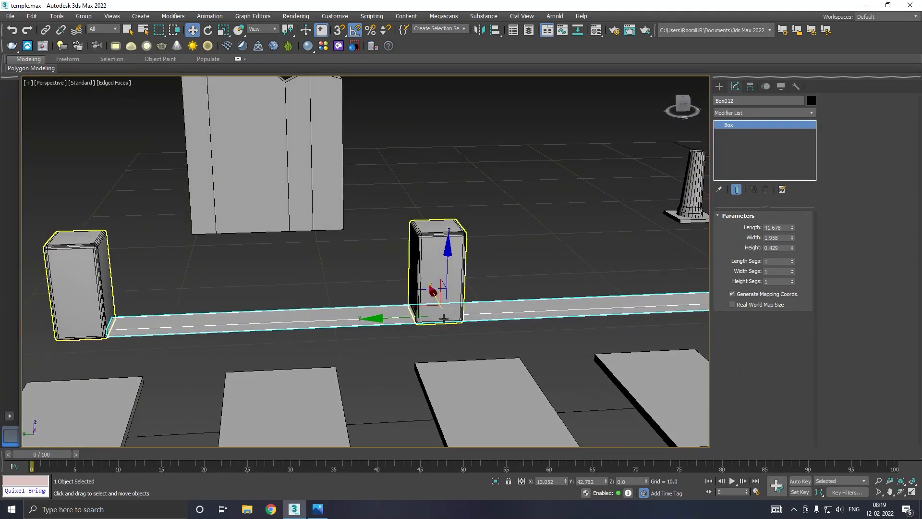
pyautogui.scroll(-2, 518, 289)
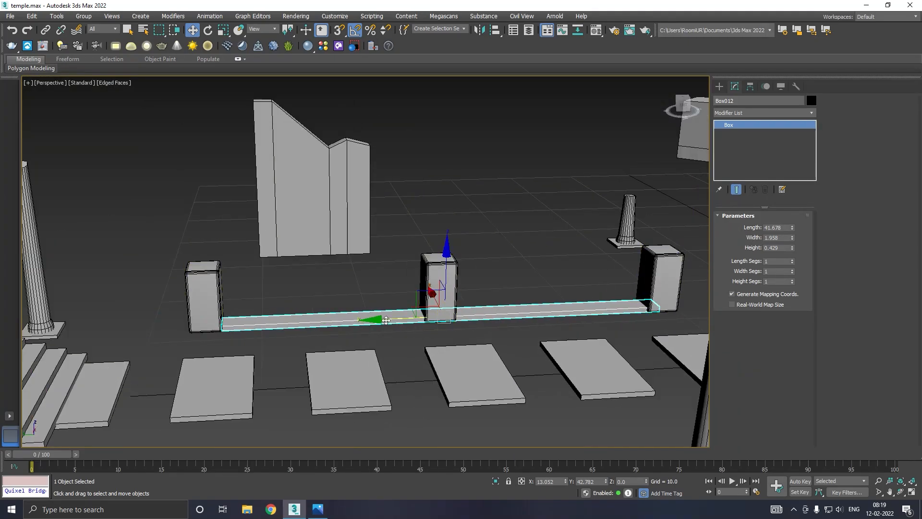
pyautogui.click(517, 284)
pyautogui.keyDown('alt'); pyautogui.moveTo(516, 283); pyautogui.dragTo(456, 292, button='middle'); pyautogui.keyUp('alt')
pyautogui.scroll(-3, 514, 277)
pyautogui.keyDown('alt'); pyautogui.moveTo(514, 281); pyautogui.dragTo(488, 274, button='middle'); pyautogui.keyUp('alt')
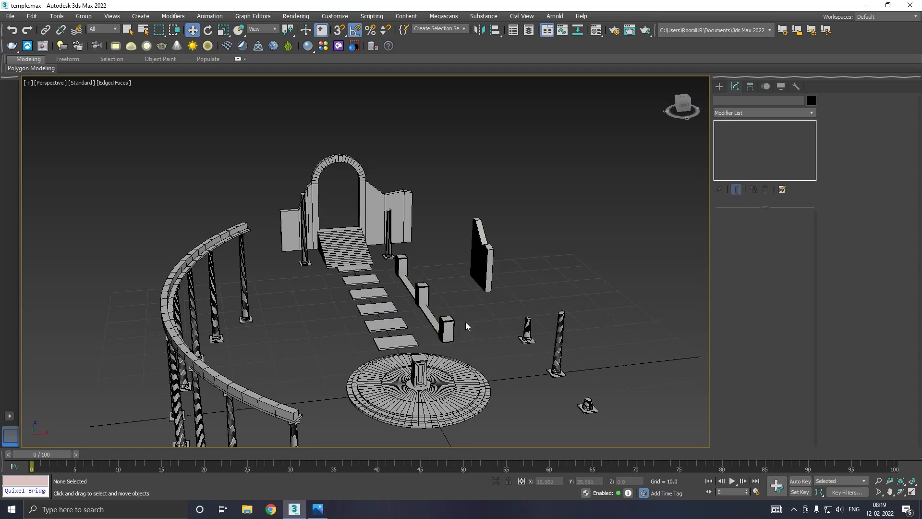
# Step: Copy the low box between the pillars up to Z 0.274 and resize the copy to 5.835 long and 2.017 wide
pyautogui.press('t')
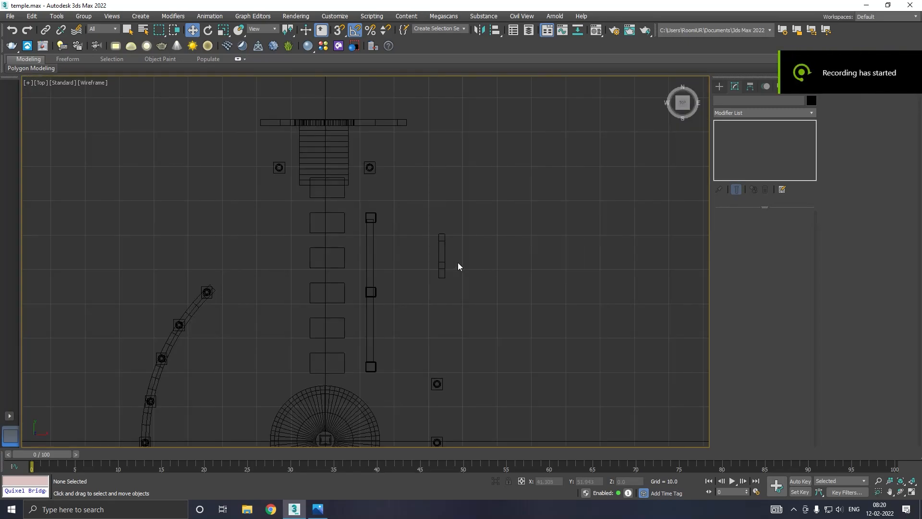
pyautogui.scroll(8, 374, 332)
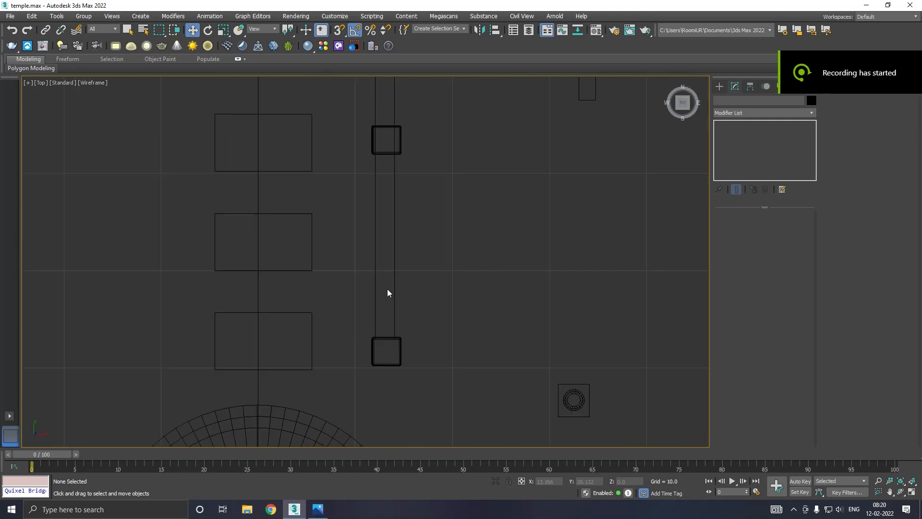
pyautogui.click(396, 196)
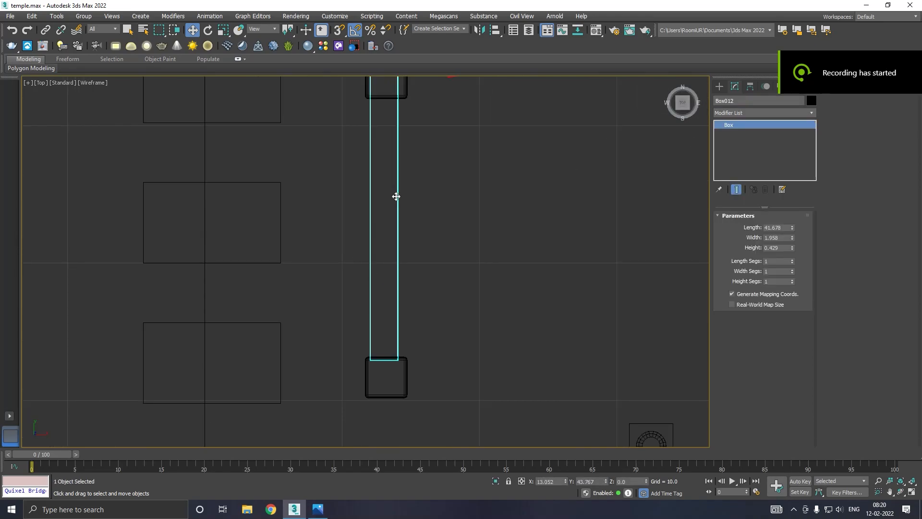
pyautogui.press('p')
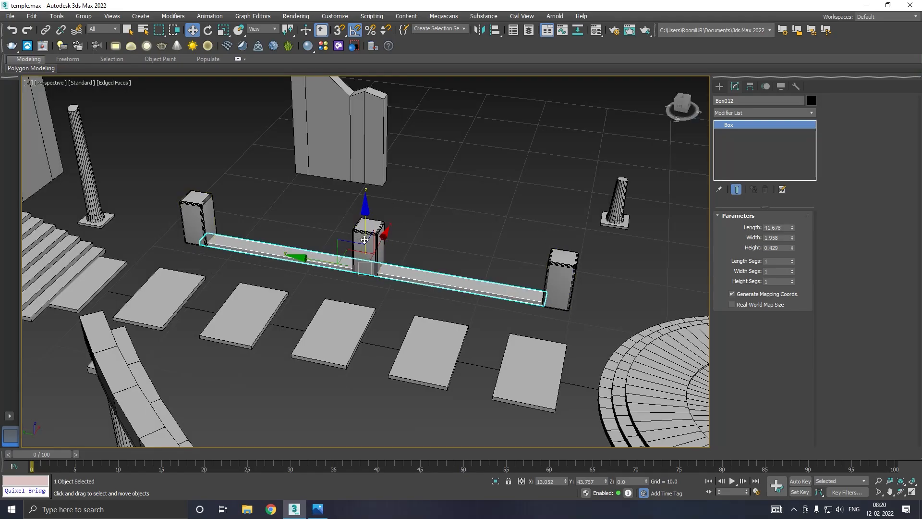
pyautogui.keyDown('shift'); pyautogui.moveTo(365, 239); pyautogui.dragTo(365, 235); pyautogui.keyUp('shift')
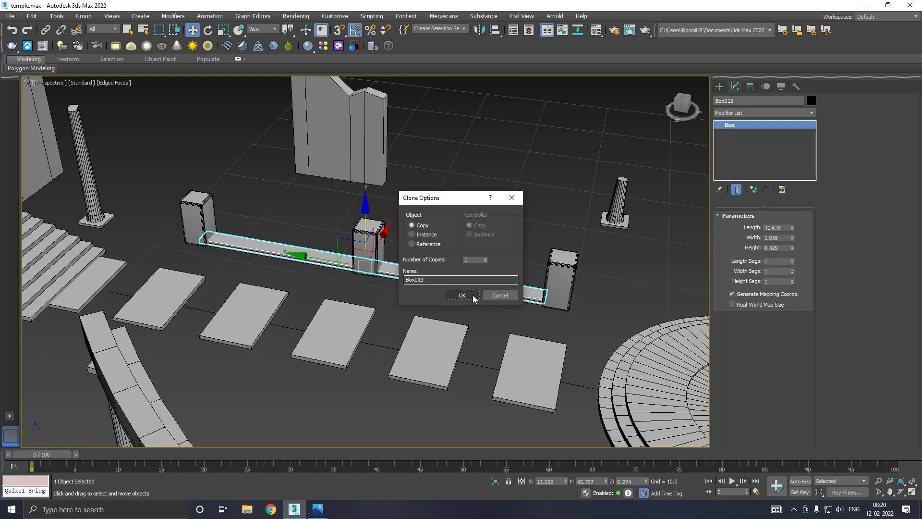
pyautogui.click(461, 294)
pyautogui.moveTo(792, 242); pyautogui.dragTo(793, 300)
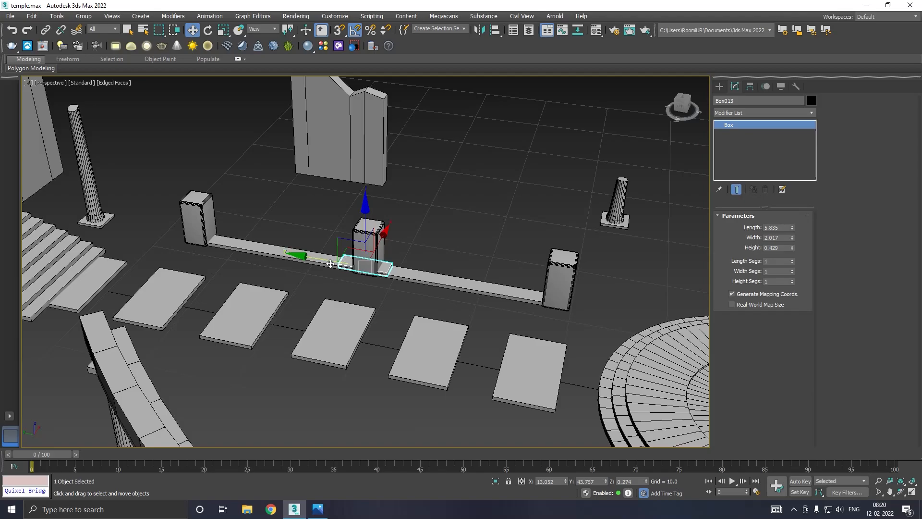
# Step: Move the short box along the low strip to Y 38.957, beside the middle pillar, and raise it to Z 0.415
pyautogui.moveTo(325, 262); pyautogui.dragTo(362, 266)
pyautogui.scroll(4, 403, 271)
pyautogui.scroll(2, 403, 271)
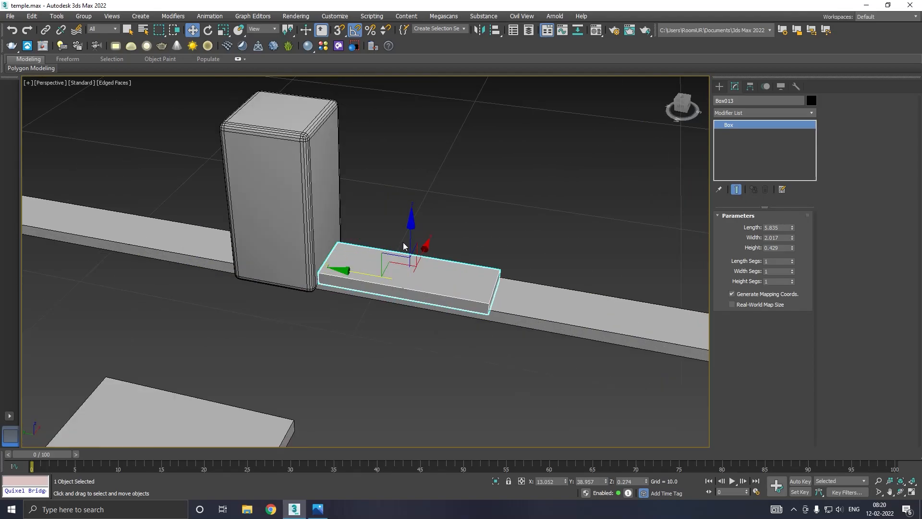
pyautogui.moveTo(409, 241); pyautogui.dragTo(417, 239)
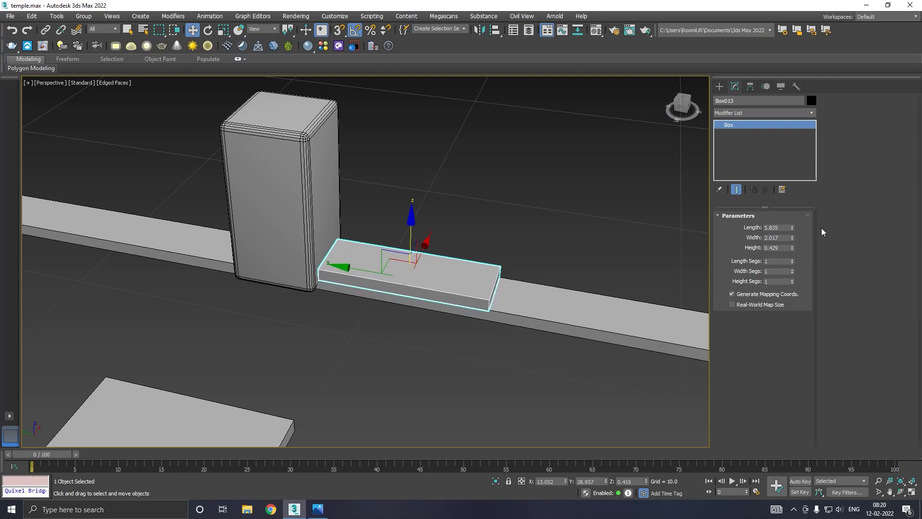
# Step: Set the short box's length to 5.135, make it considerably taller and convert it to an Editable Poly
pyautogui.moveTo(792, 228); pyautogui.dragTo(795, 234)
pyautogui.moveTo(792, 248); pyautogui.dragTo(771, 134)
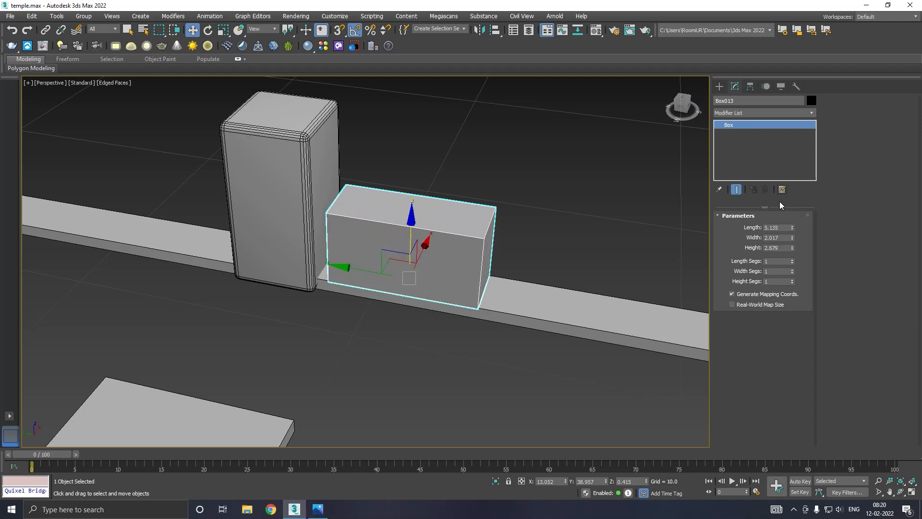
pyautogui.moveTo(791, 246); pyautogui.dragTo(783, 221)
pyautogui.rightClick(759, 151)
pyautogui.click(772, 222)
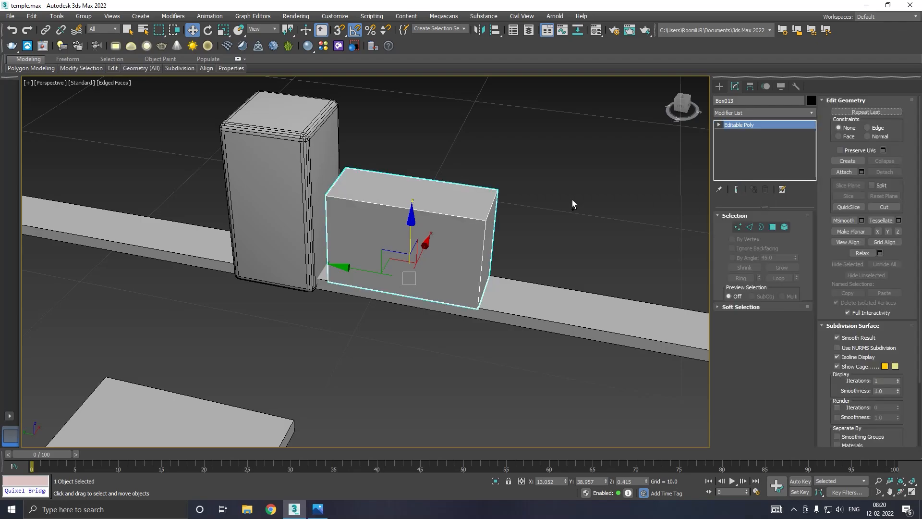
# Step: Shift the block closer to the middle pillar, placing it at X 13.048 and Y 39.354
pyautogui.keyDown('alt'); pyautogui.moveTo(572, 199); pyautogui.dragTo(541, 197, button='middle'); pyautogui.keyUp('alt')
pyautogui.moveTo(448, 259); pyautogui.dragTo(446, 259)
pyautogui.moveTo(365, 256)
pyautogui.mouseDown()
pyautogui.moveTo(354, 255)
pyautogui.moveTo(363, 251)
pyautogui.mouseUp()
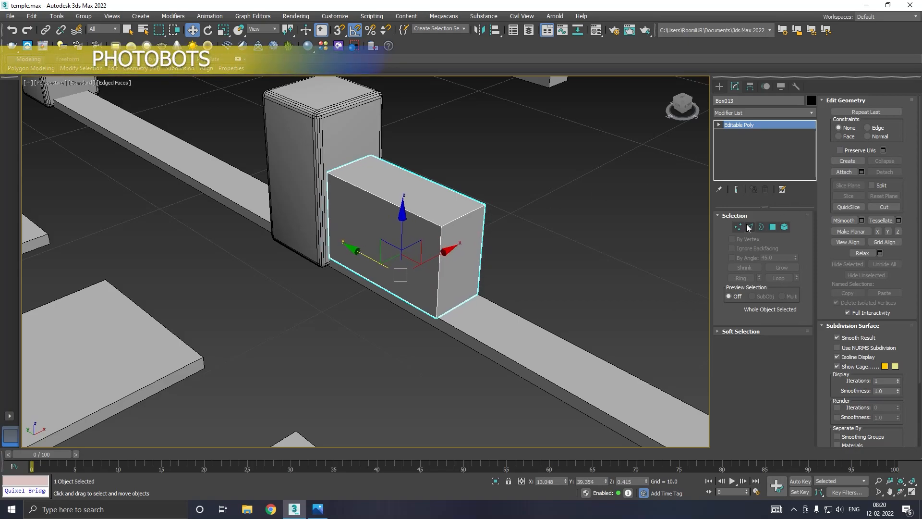
# Step: Chamfer all edges of the block by 0.09 with 2 segments
pyautogui.click(748, 227)
pyautogui.moveTo(536, 362); pyautogui.dragTo(536, 362)
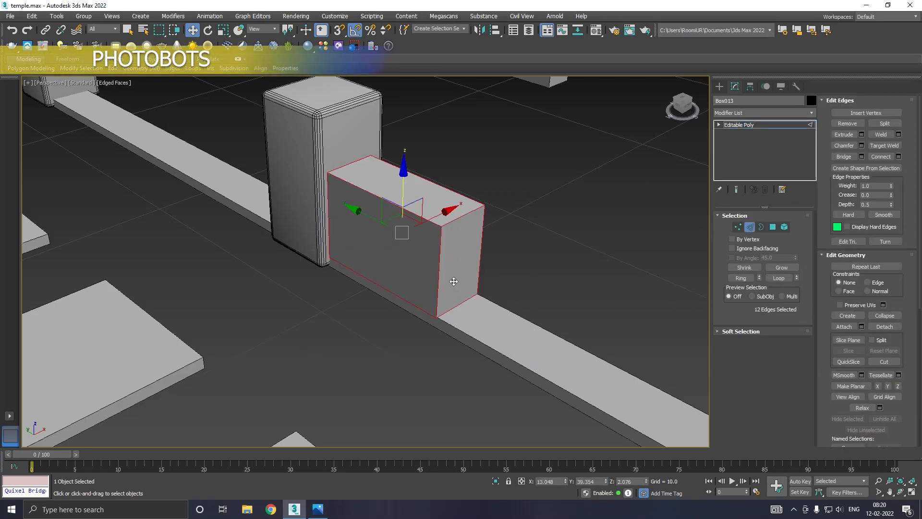
pyautogui.click(862, 145)
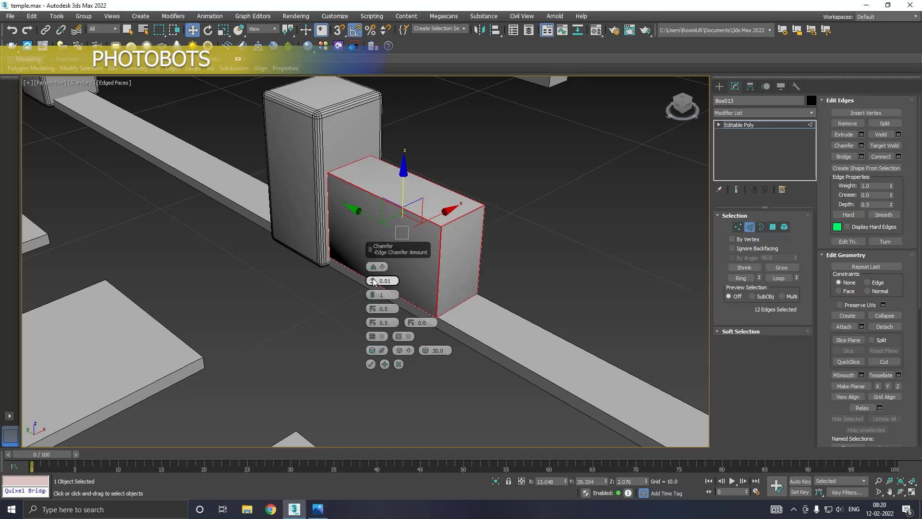
pyautogui.moveTo(374, 281); pyautogui.dragTo(371, 293)
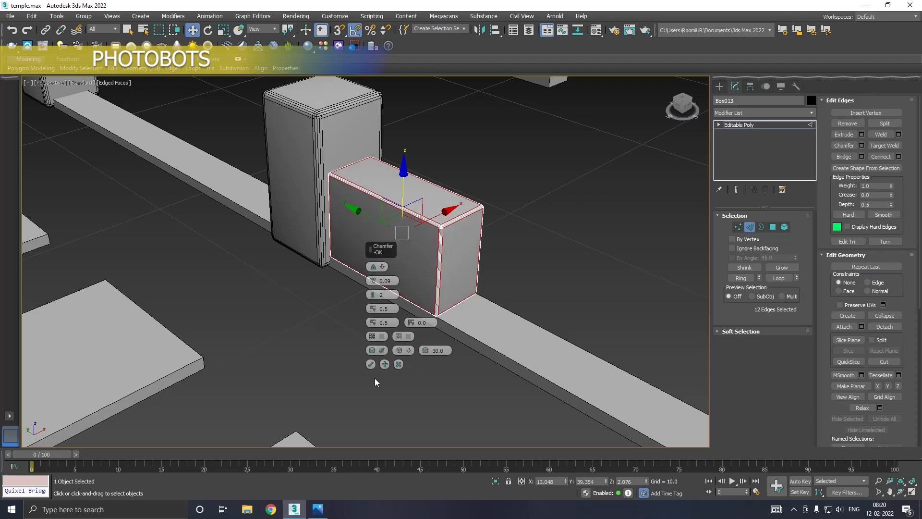
pyautogui.click(370, 364)
pyautogui.click(745, 124)
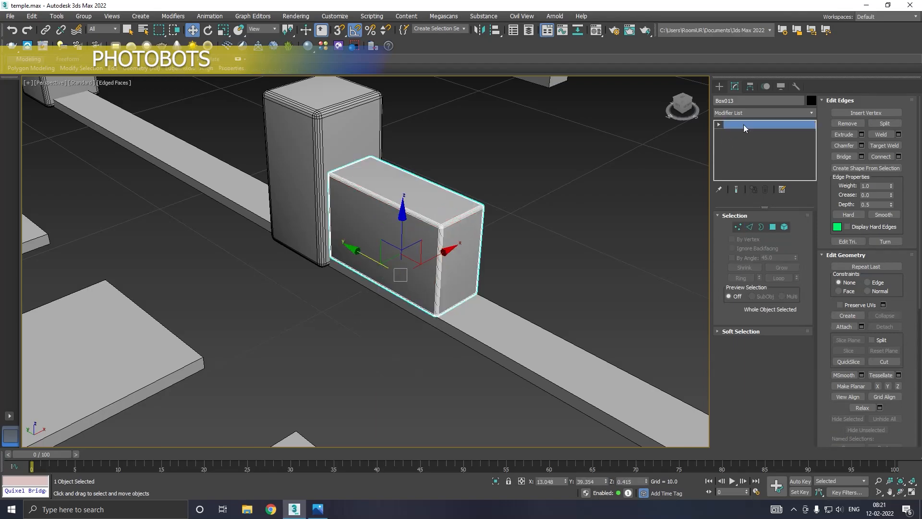
# Step: Copy the chamfered block along Y to 34.188 so it sits end to end with the first, and check the joint up close
pyautogui.scroll(1, 540, 193)
pyautogui.keyDown('alt'); pyautogui.moveTo(540, 193); pyautogui.dragTo(420, 255, button='middle'); pyautogui.keyUp('alt')
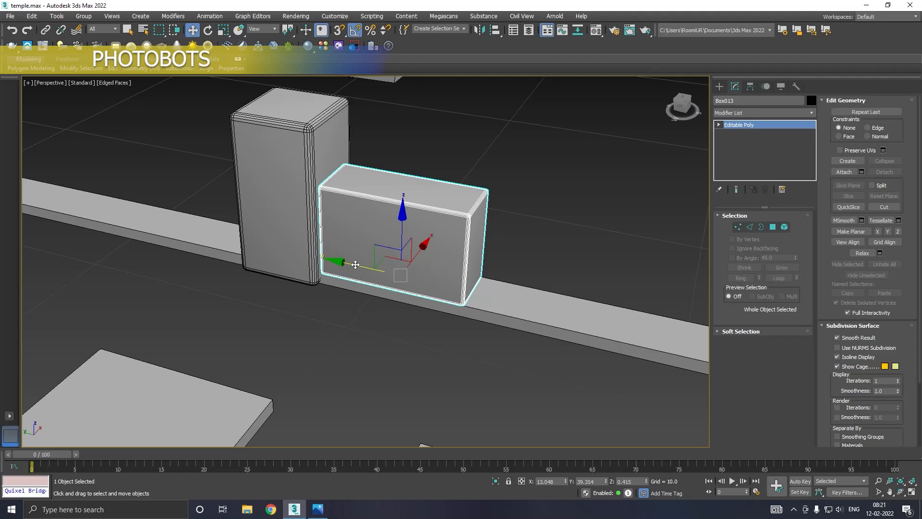
pyautogui.keyDown('shift'); pyautogui.moveTo(355, 265); pyautogui.dragTo(509, 265); pyautogui.keyUp('shift')
pyautogui.click(453, 295)
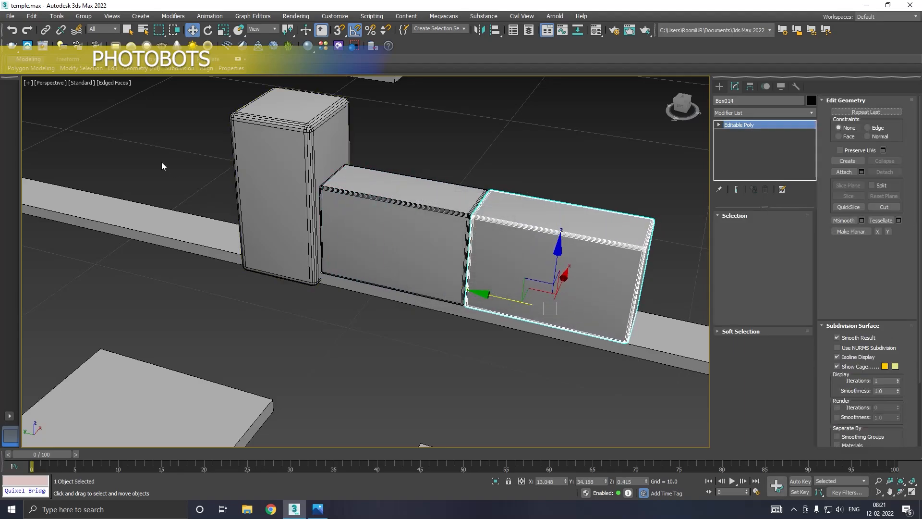
pyautogui.scroll(5, 479, 226)
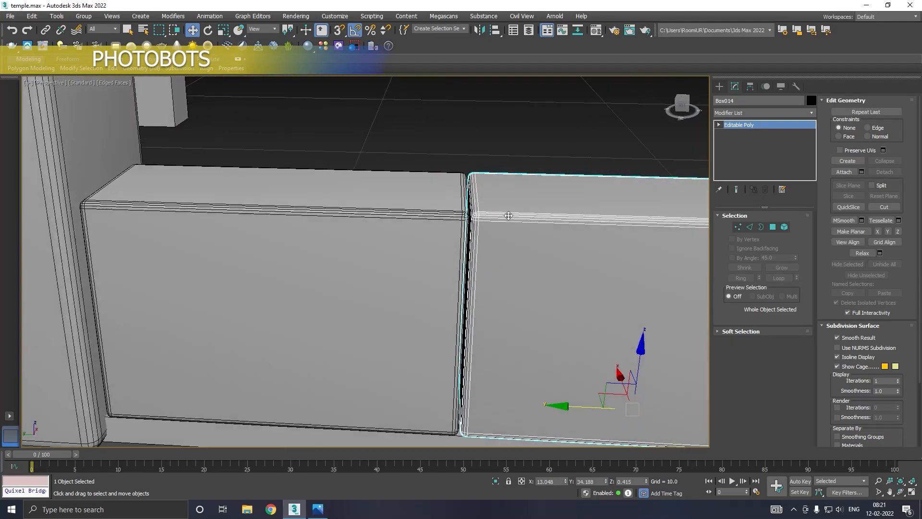
pyautogui.keyDown('alt'); pyautogui.moveTo(532, 348); pyautogui.dragTo(531, 338, button='middle'); pyautogui.keyUp('alt')
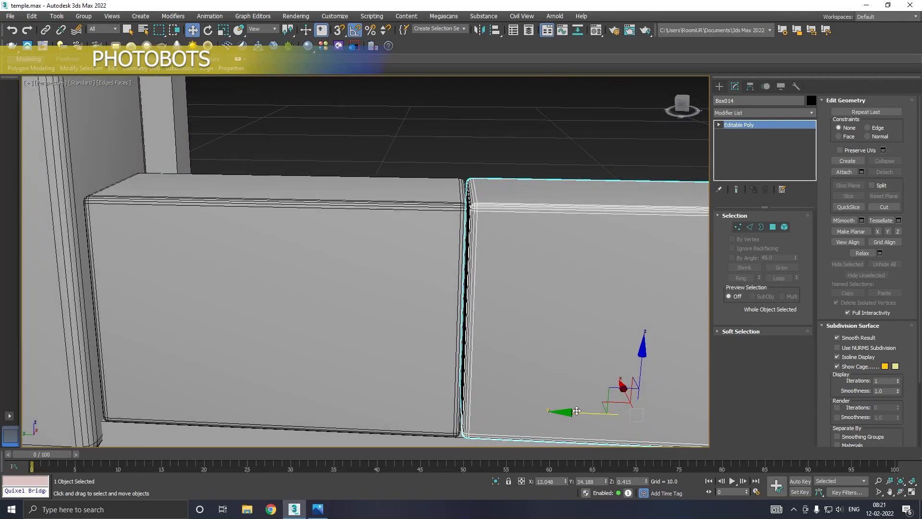